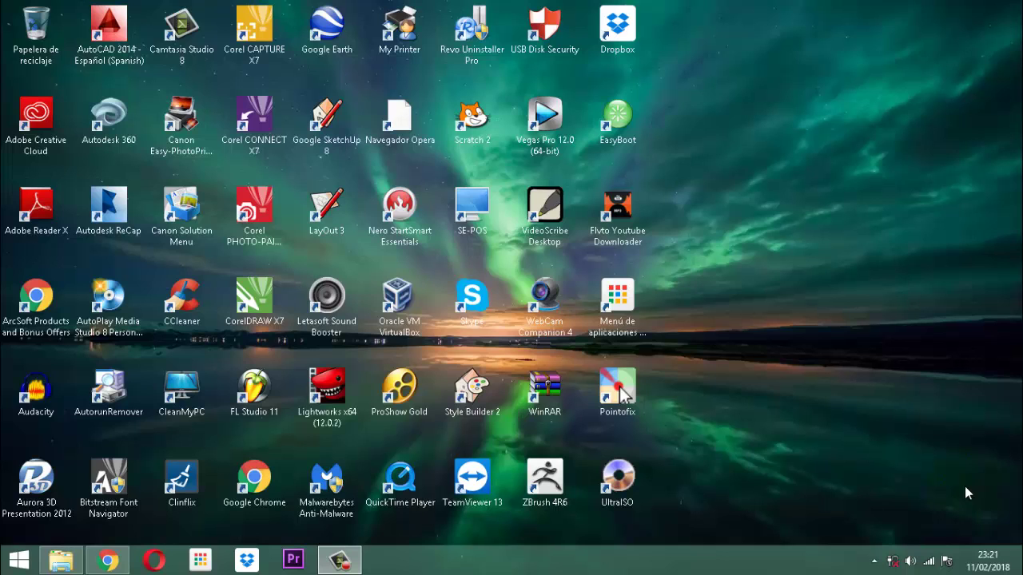
Launch the Negocios Efectivos database from File Explorer
left_click(965, 488)
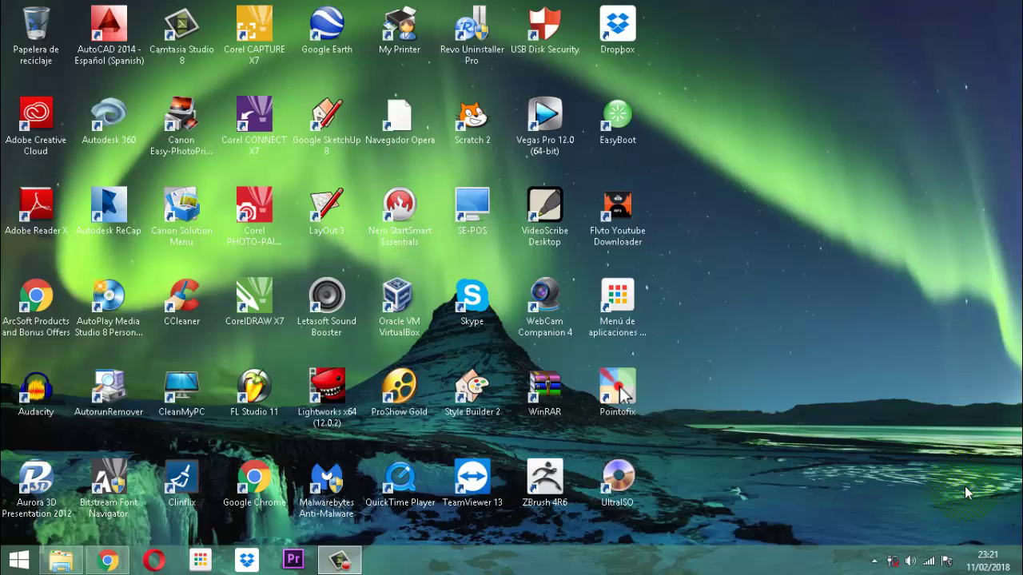
left_click(59, 562)
double_click(320, 480)
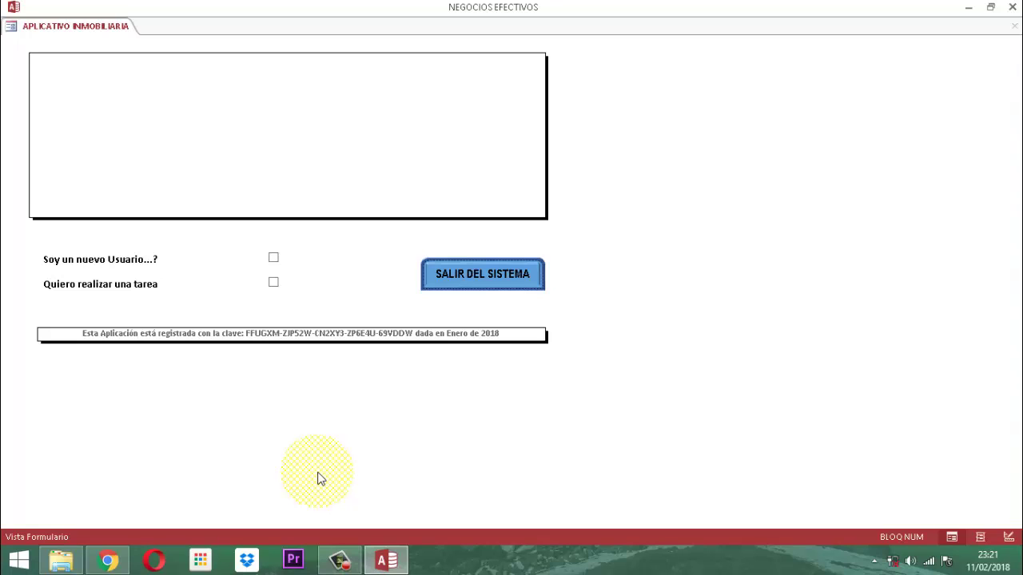
Sign in as the registered user with the account password
left_click(273, 282)
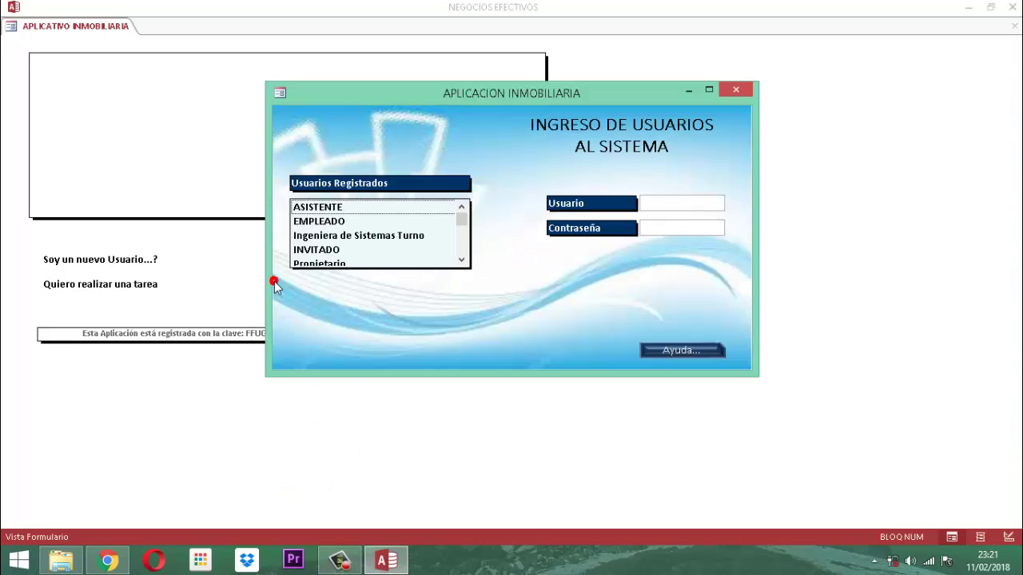
left_click(356, 237)
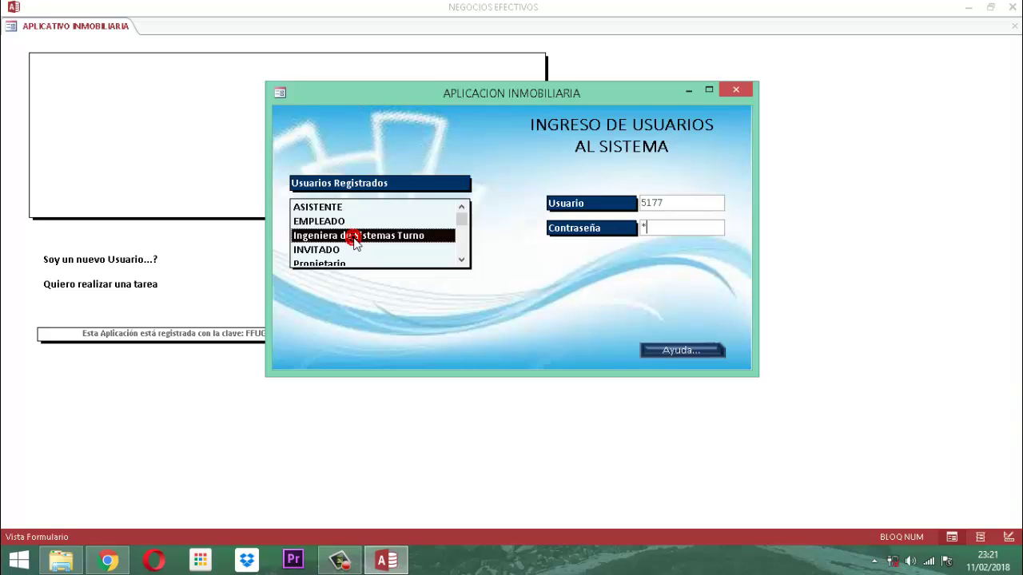
type("1234")
key("Return")
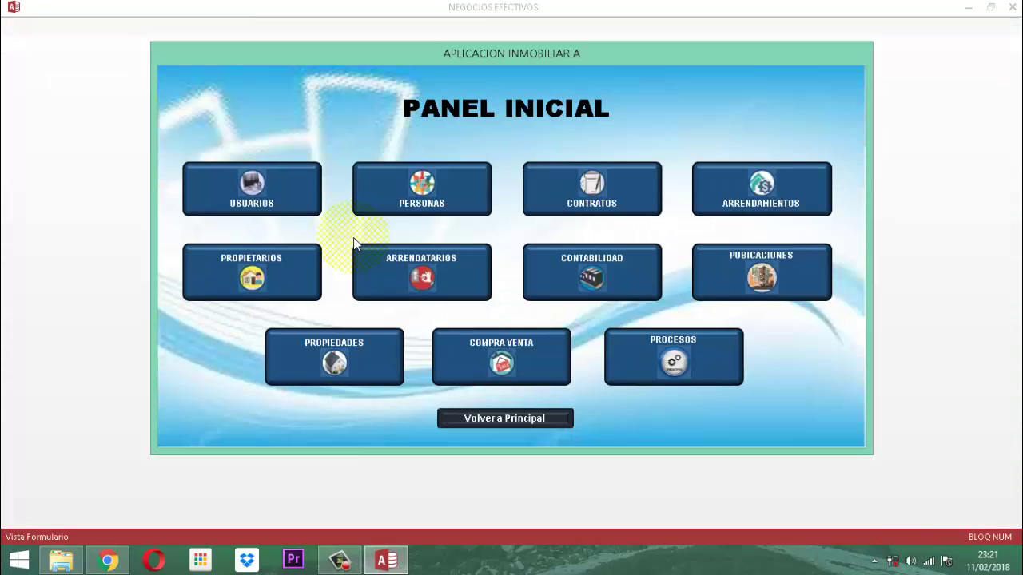
Go to CONTABILIDAD > GENERAR INSTRUMENTO CONTABLE and pick Comprobante de Egreso
left_click(585, 262)
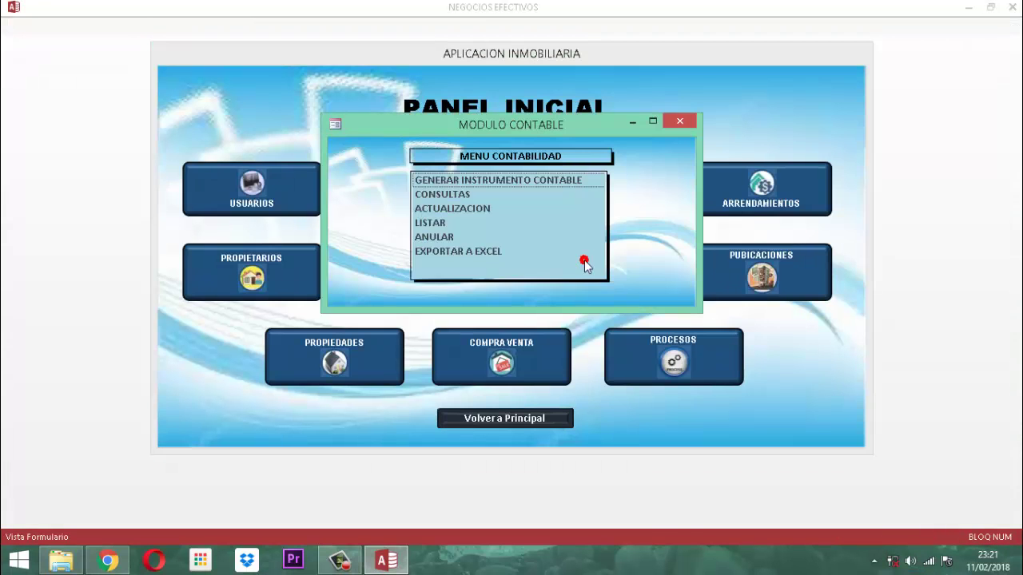
left_click(475, 181)
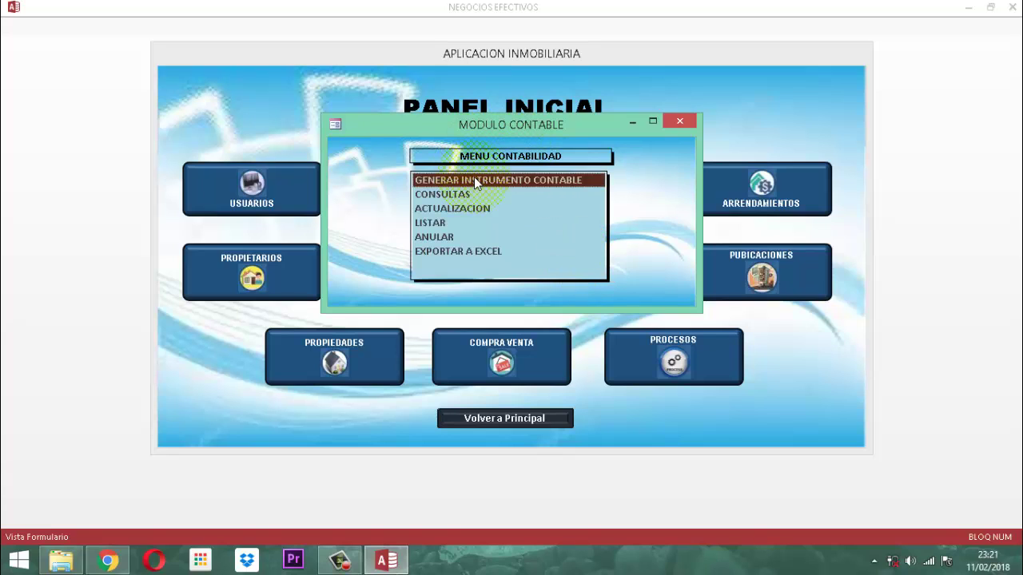
left_click(576, 240)
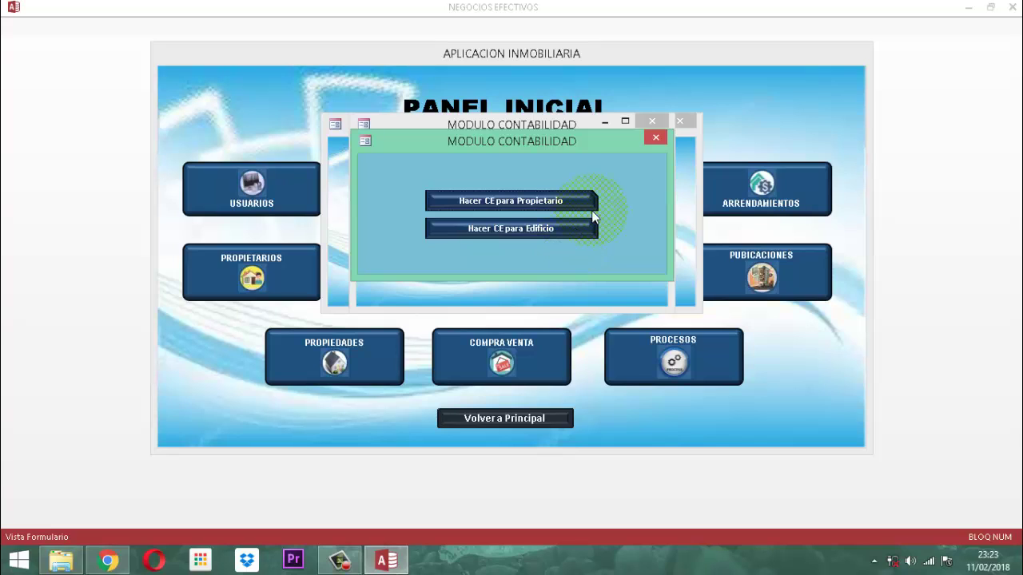
Start a new owner expense voucher with Hacer CE para Propietario
left_click(527, 202)
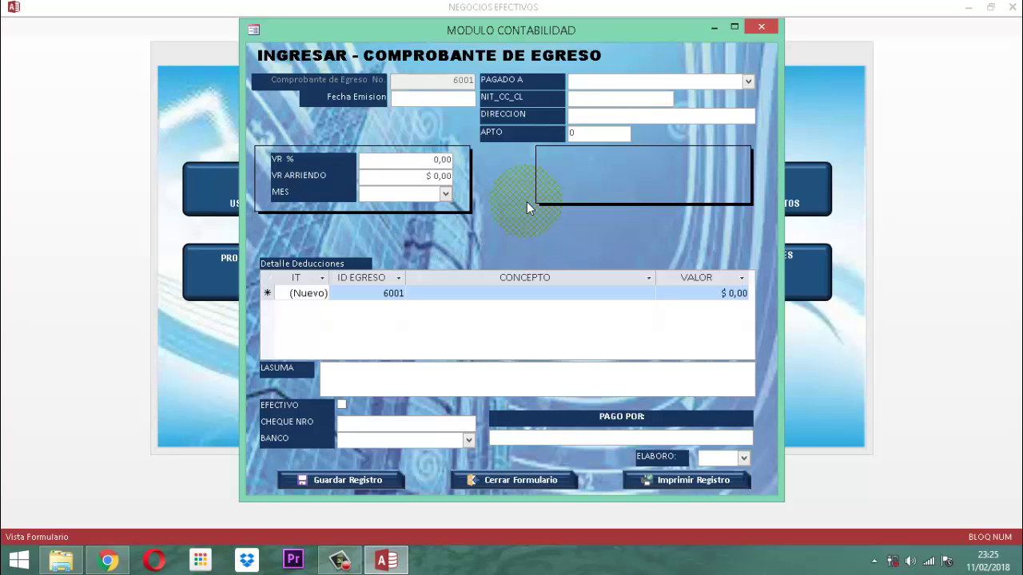
Clear the issue date, confirm abandoning voucher 6001, and close the voucher form
type("11/02/2")
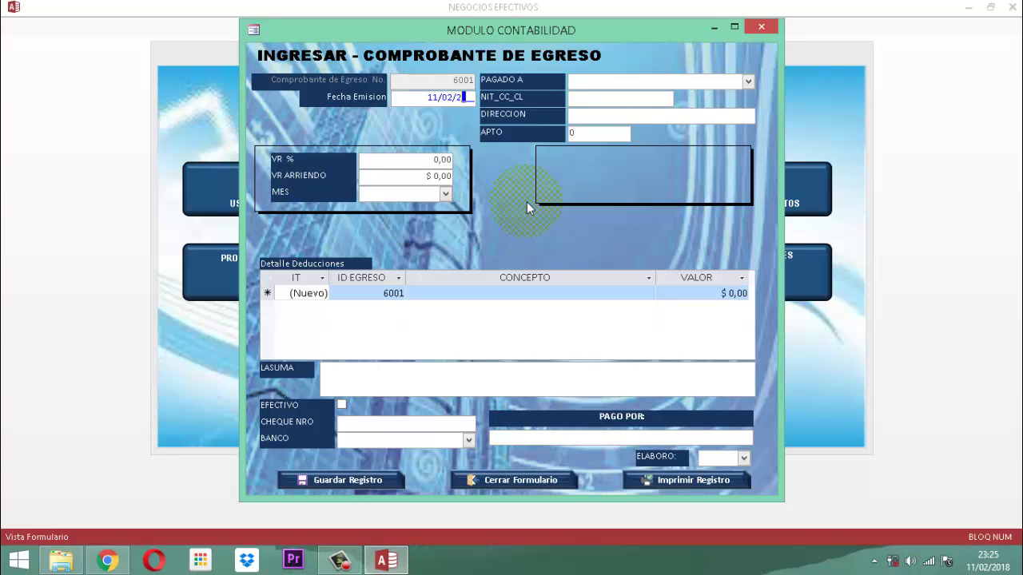
type("018")
key("BackSpace")
key("BackSpace")
key("BackSpace")
key("BackSpace")
key("BackSpace")
key("BackSpace")
key("BackSpace")
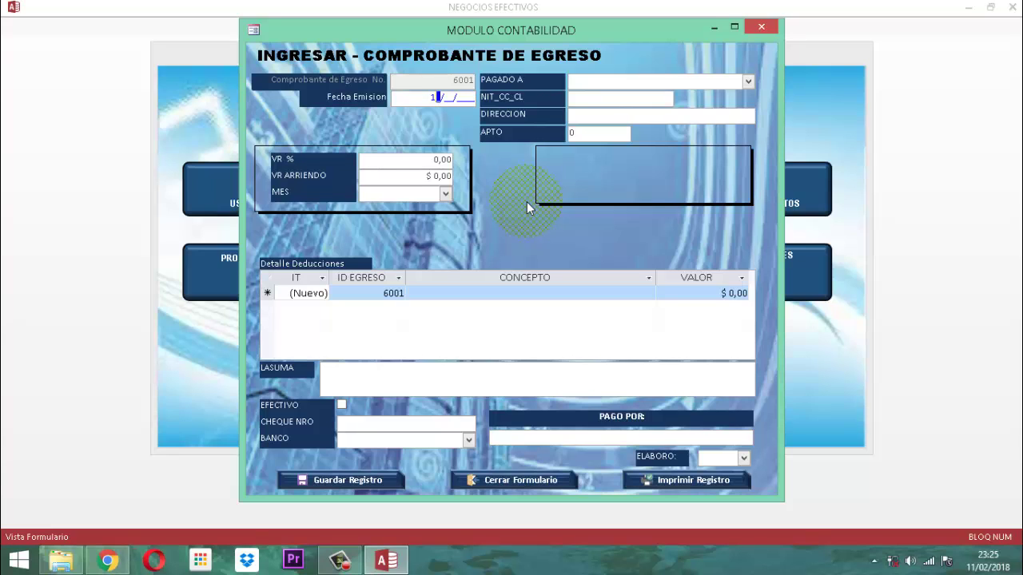
key("BackSpace")
key("Tab")
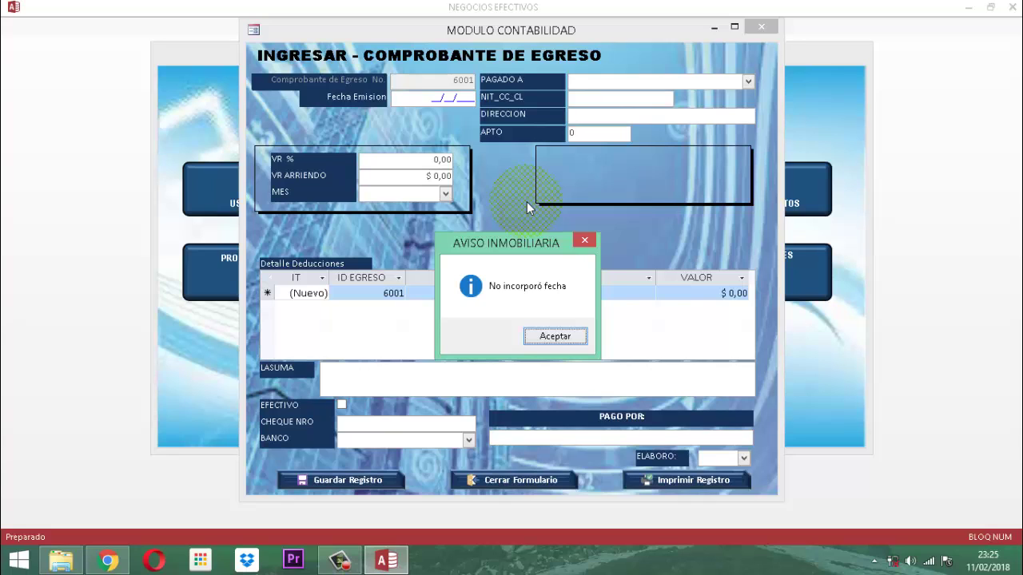
key("Return")
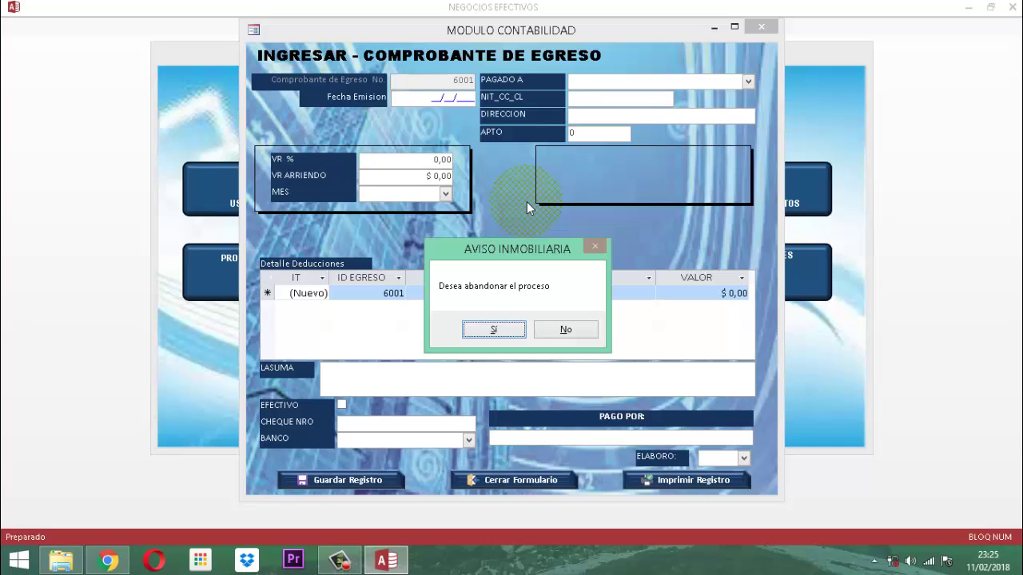
key("Return")
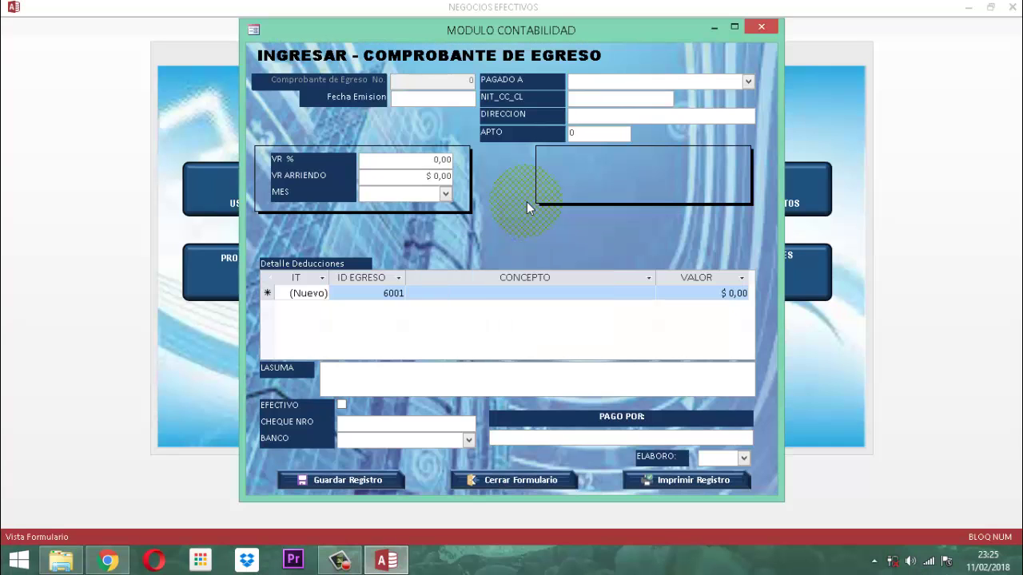
left_click(508, 482)
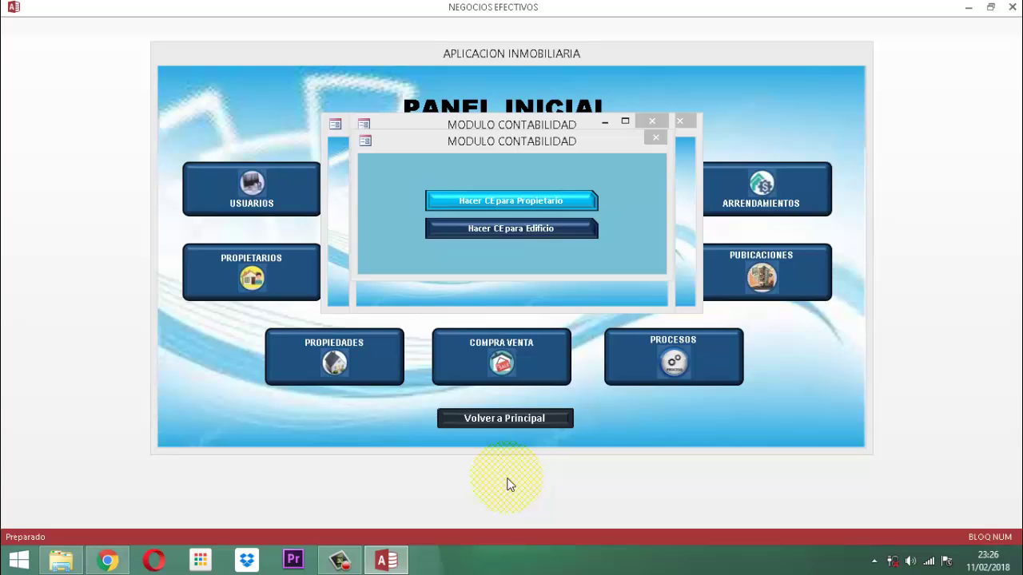
Reopen a new owner voucher 6001 and enter issue date 11/02/2018
left_click(523, 204)
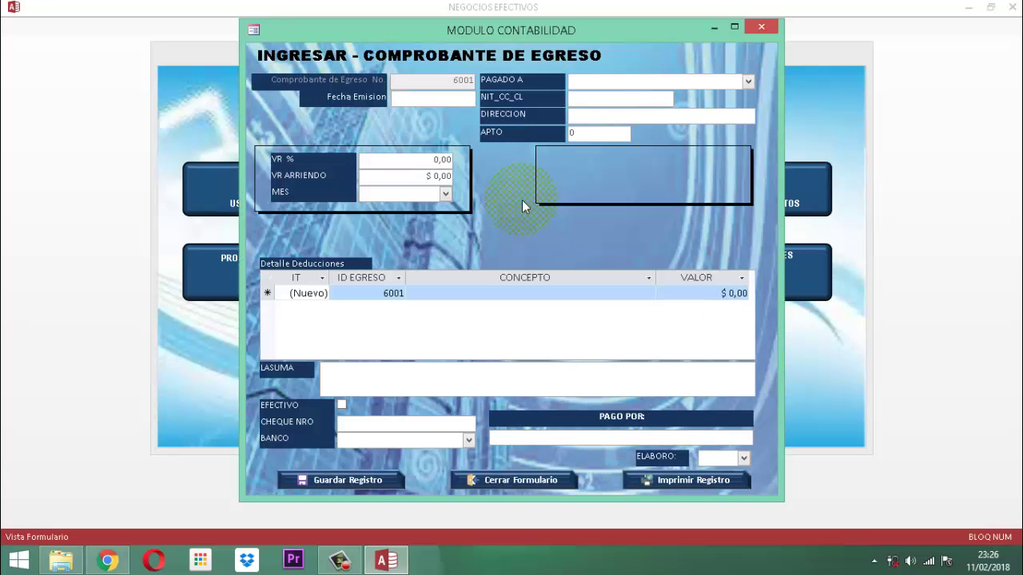
type("11/02/")
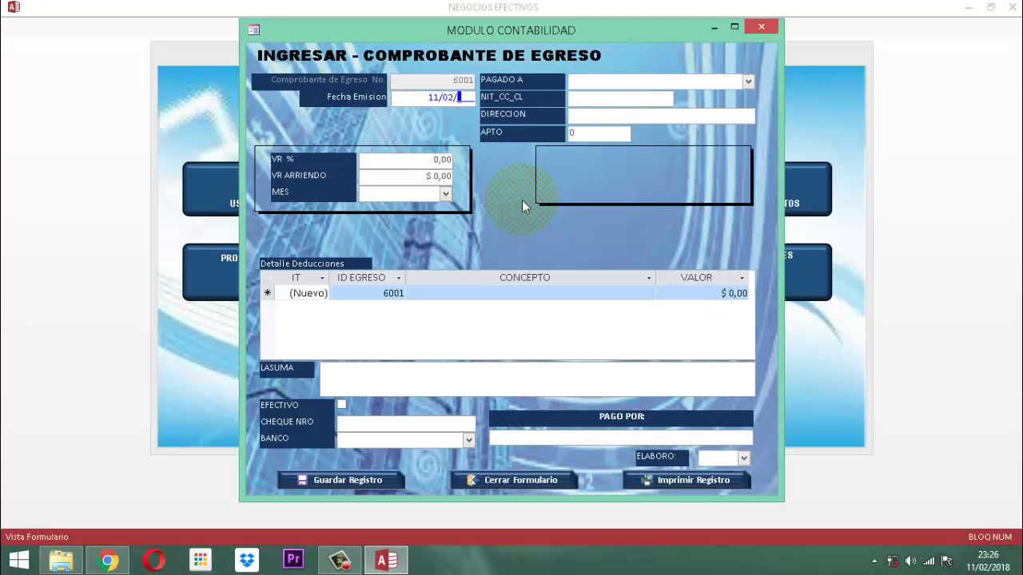
type("201")
key("BackSpace")
type("8")
key("BackSpace")
type("18")
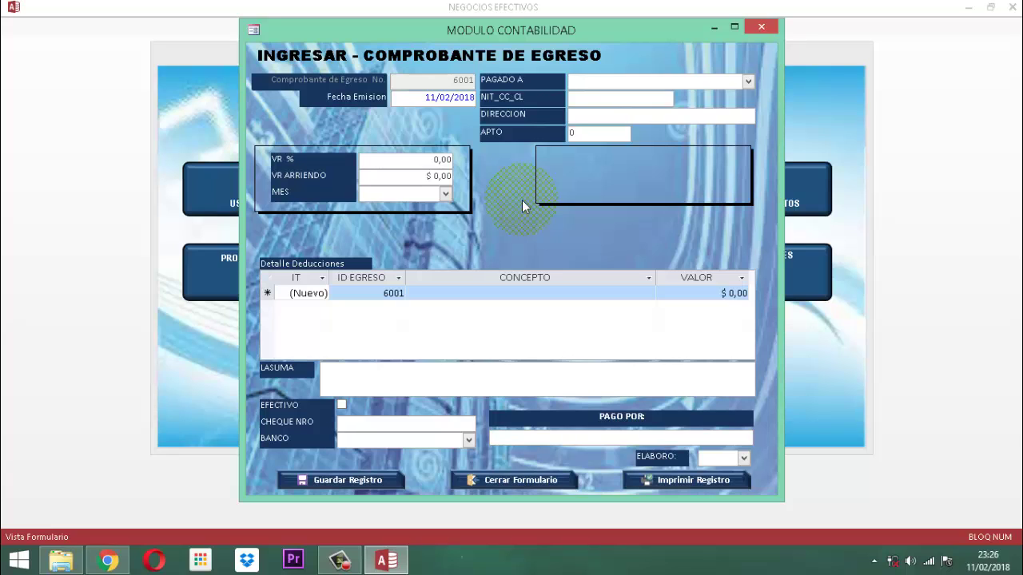
Choose the only listed tenant as payee, loading apartment 201, 6% and $2.000.000 rent
key("alt+Down")
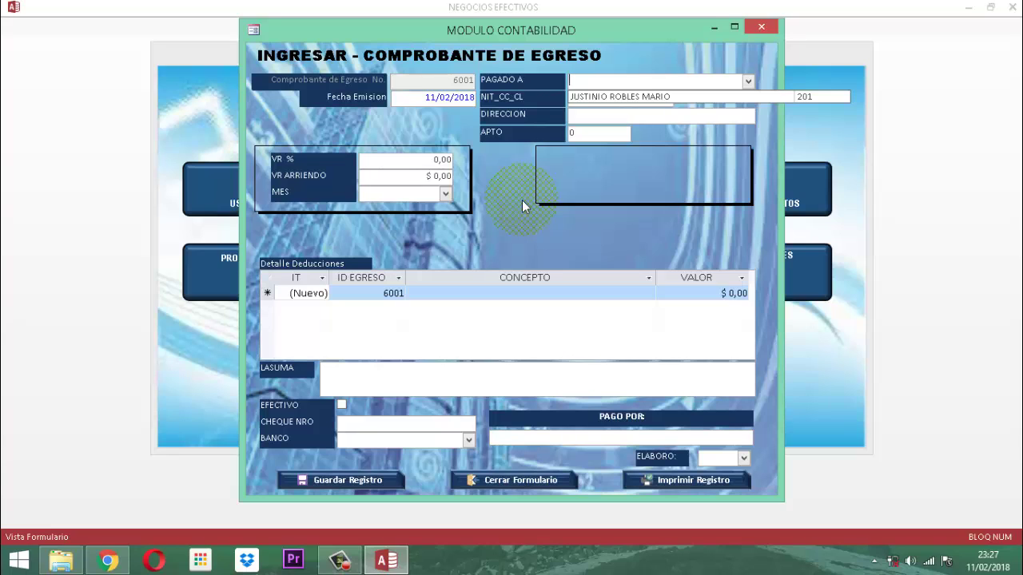
key("Down")
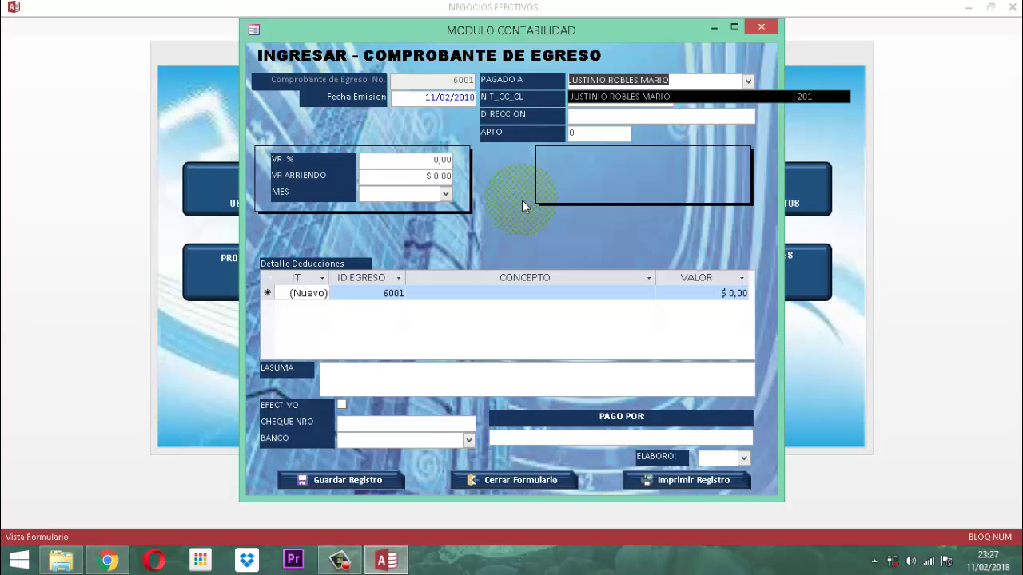
key("Return")
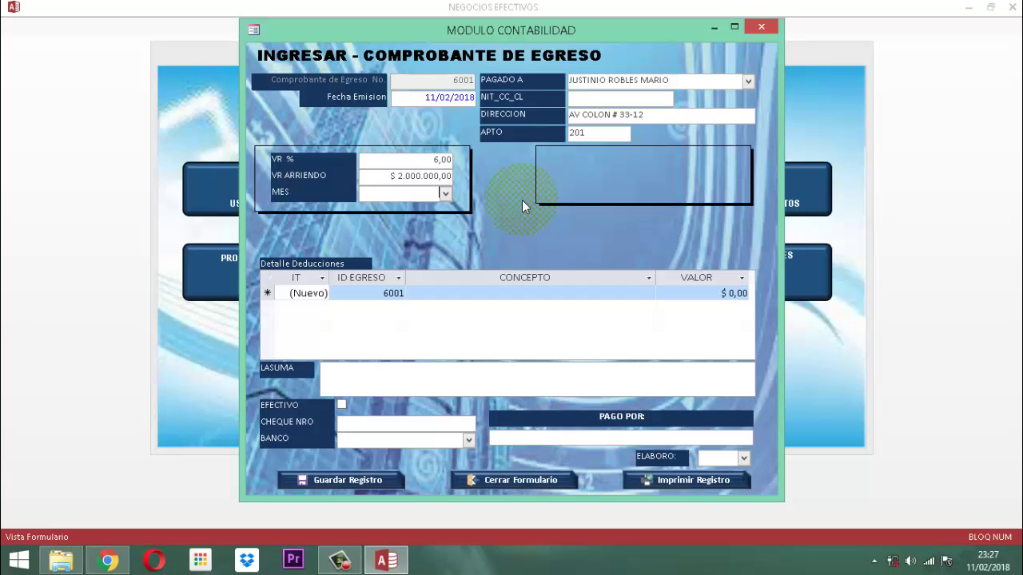
Set the voucher month to FEBRERO
key("Tab")
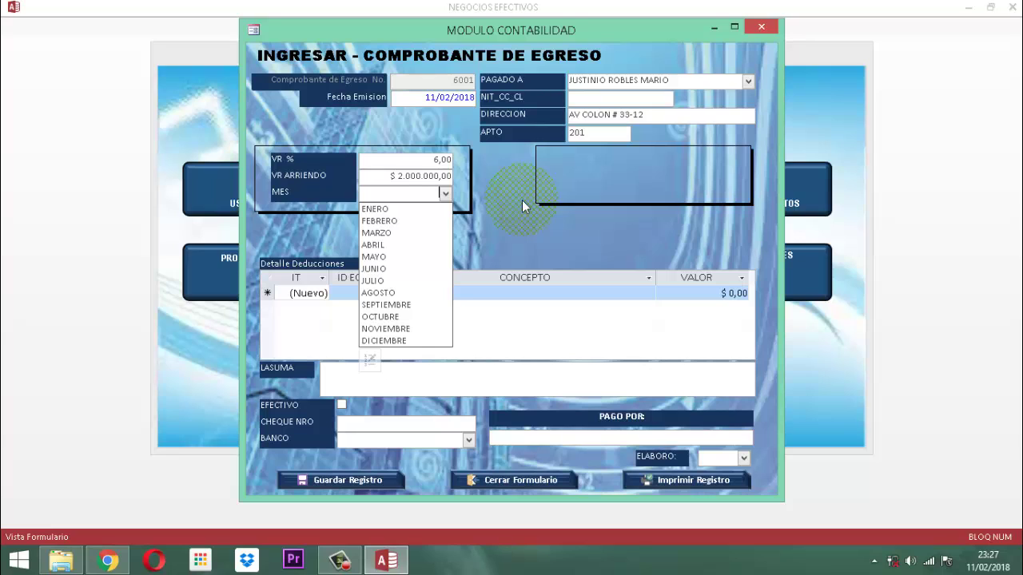
type("f")
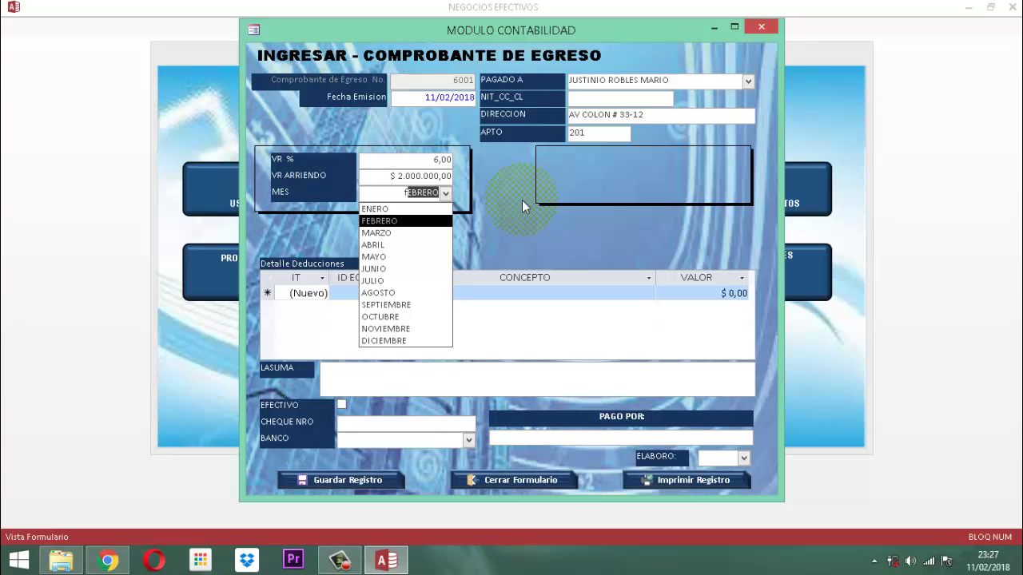
key("Return")
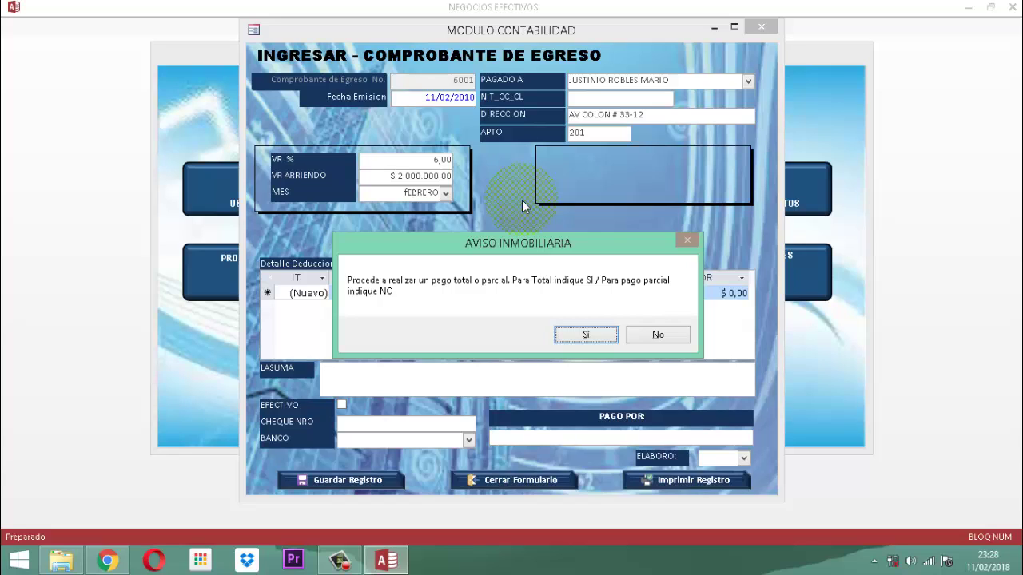
Answer Sí for total payment, then select ADMINISTRACION in the February rent concept
key("Return")
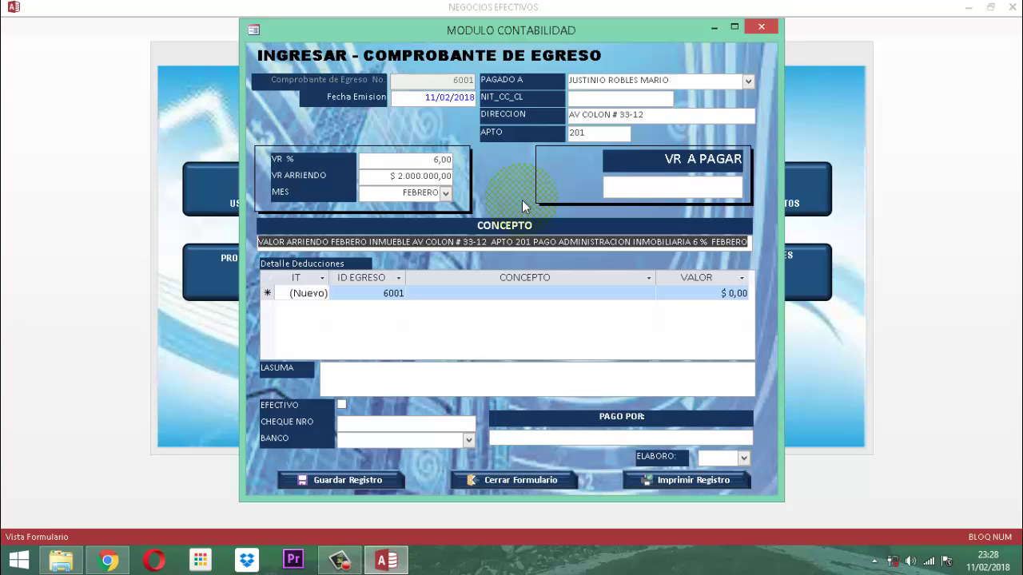
left_click(676, 189)
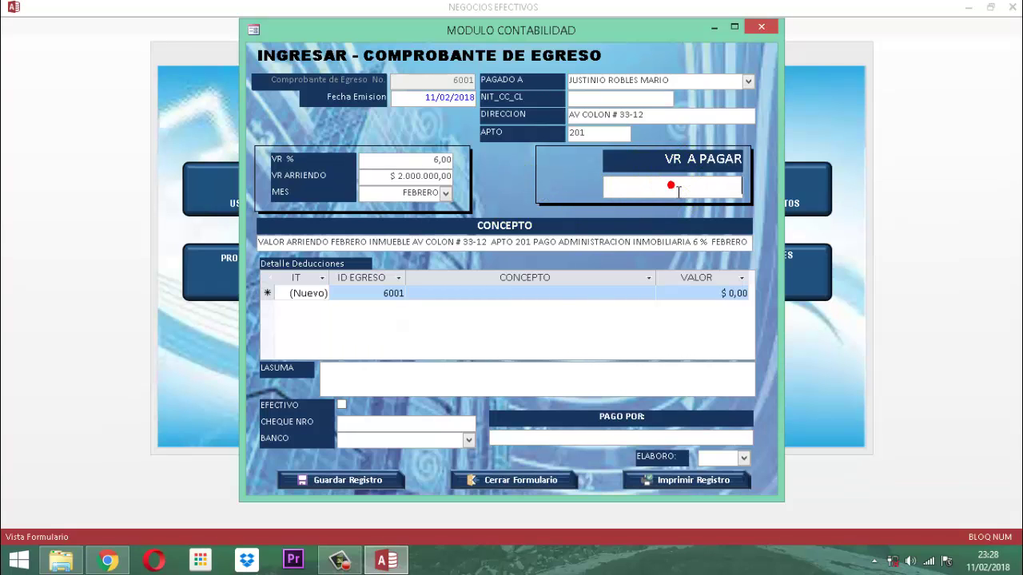
double_click(595, 242)
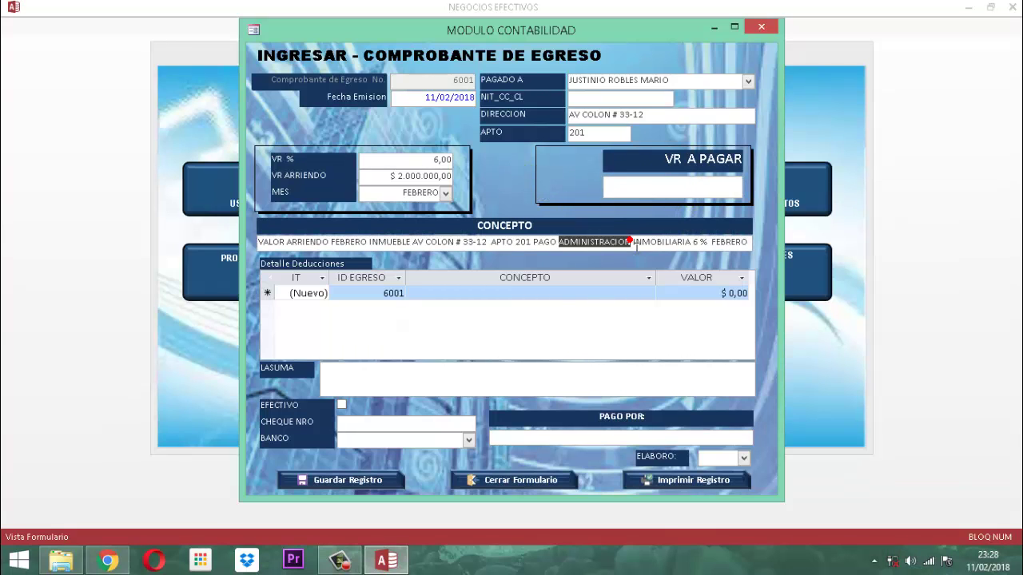
Enter an ADMON INMOBILIARIA deduction row and accept its $110.000 value
key("Tab")
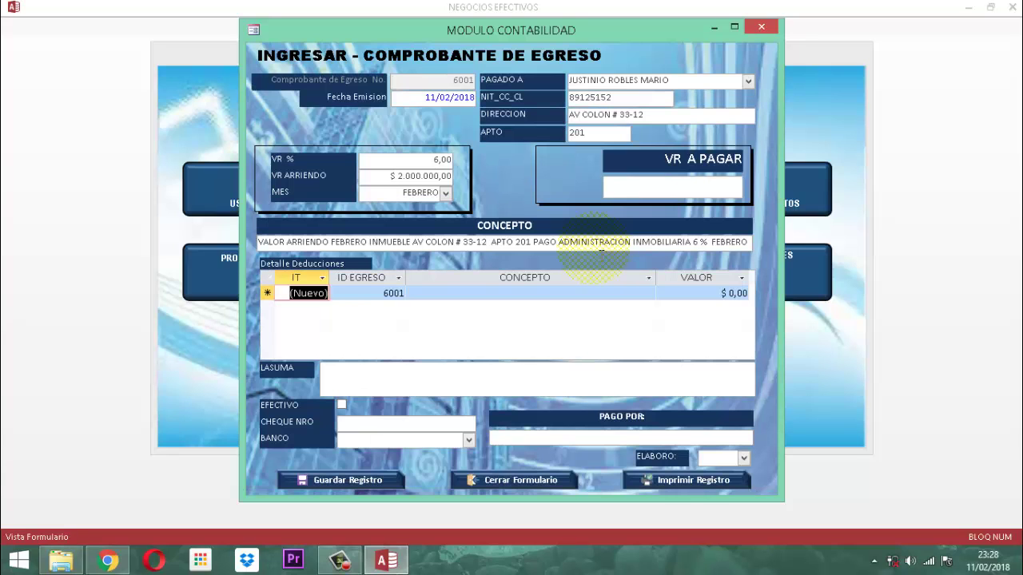
key("Tab")
key("Tab")
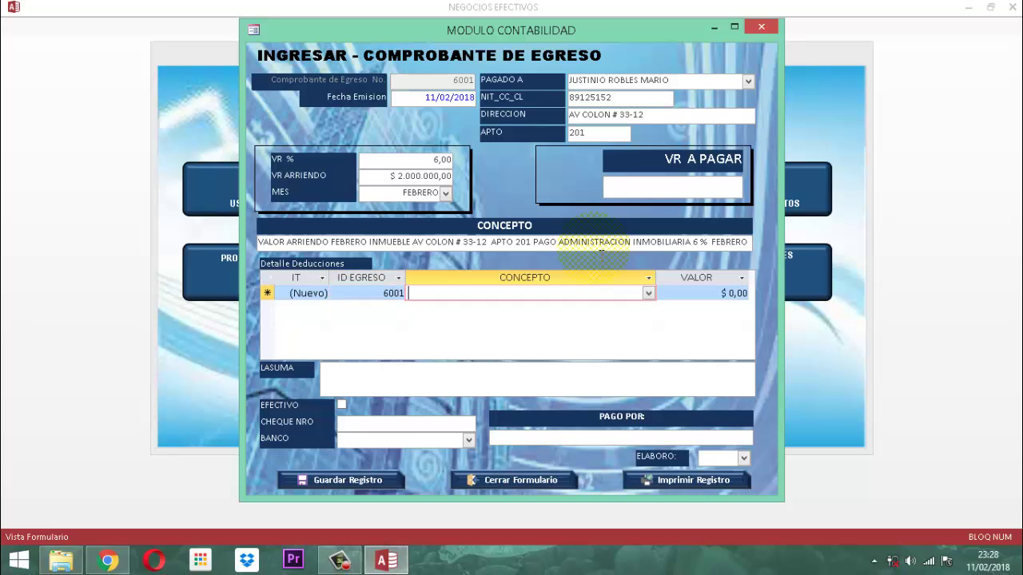
key("F4")
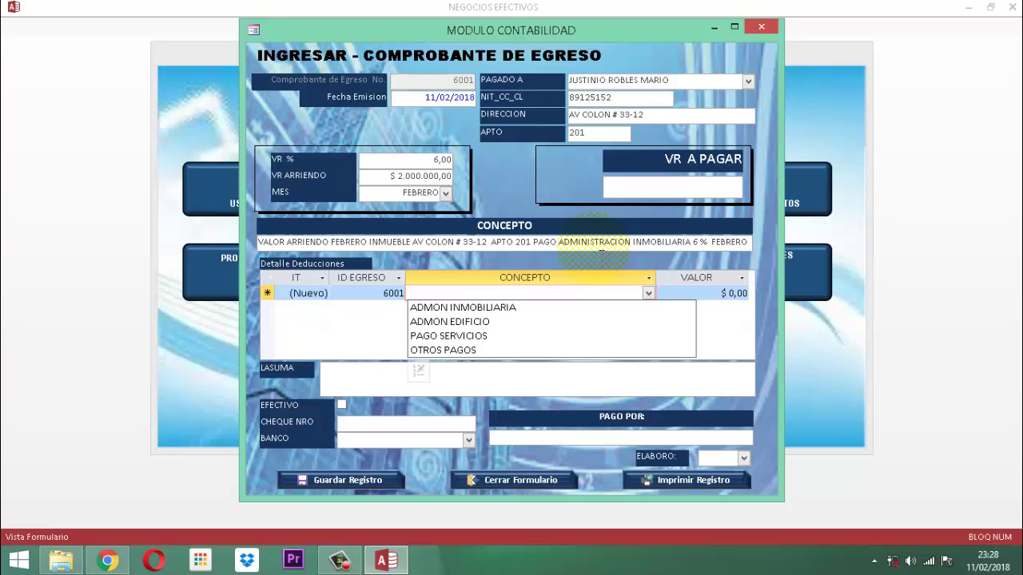
key("Down")
key("Return")
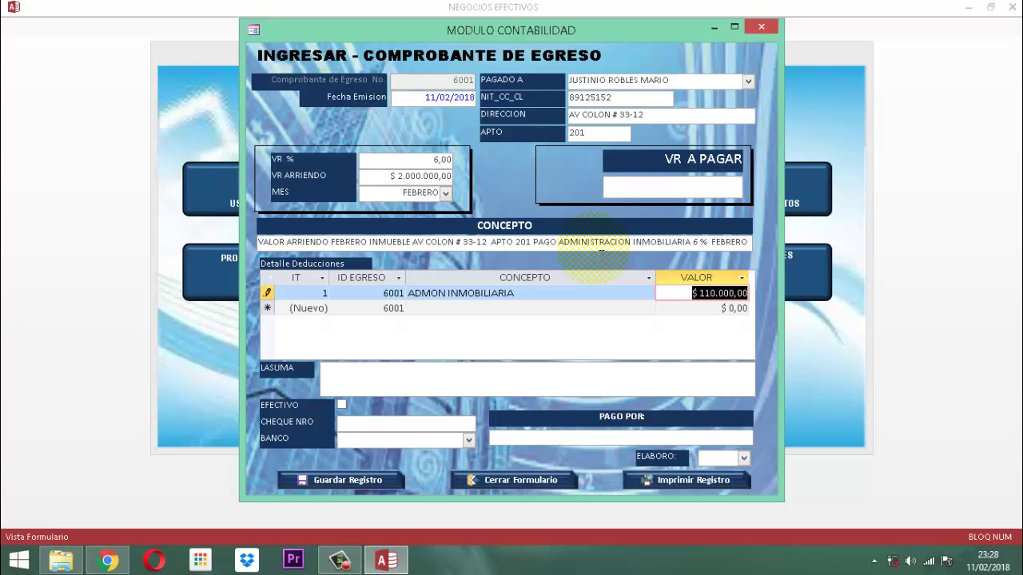
key("Return")
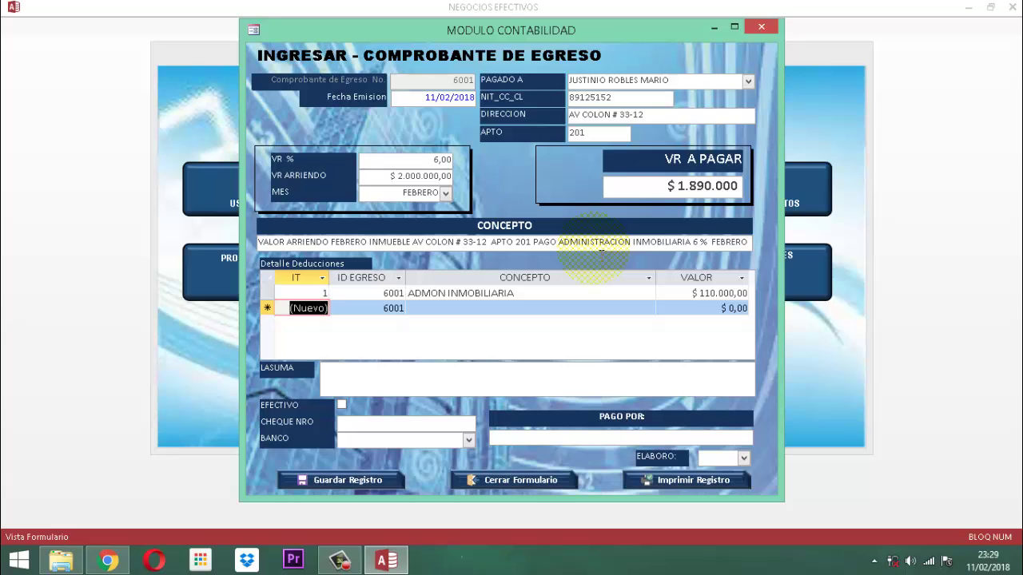
Add a second deduction, PAGO SERVICIOS for 45.000, lowering VR A PAGAR to $1.845.000
key("Tab")
key("Tab")
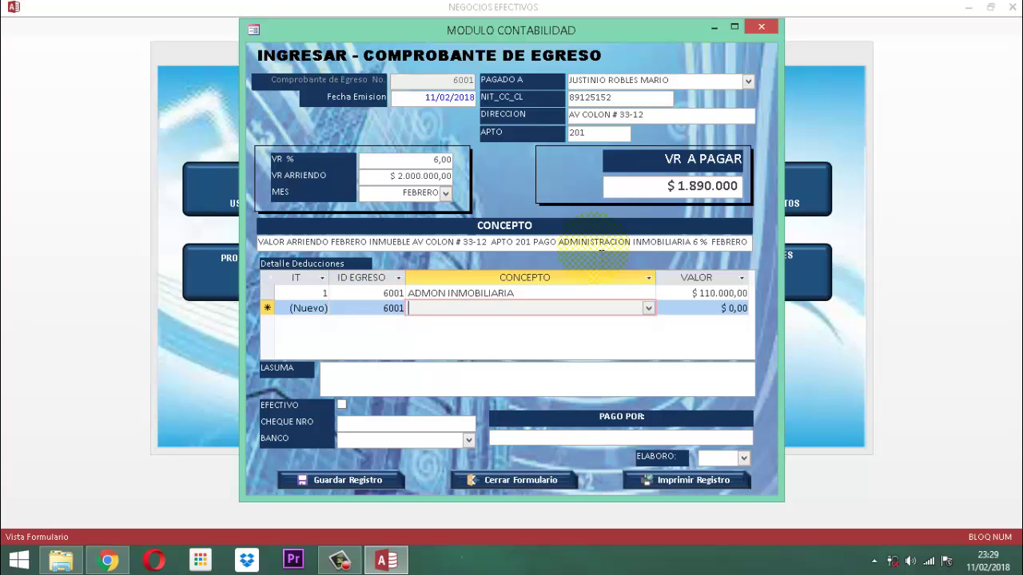
key("alt+Down")
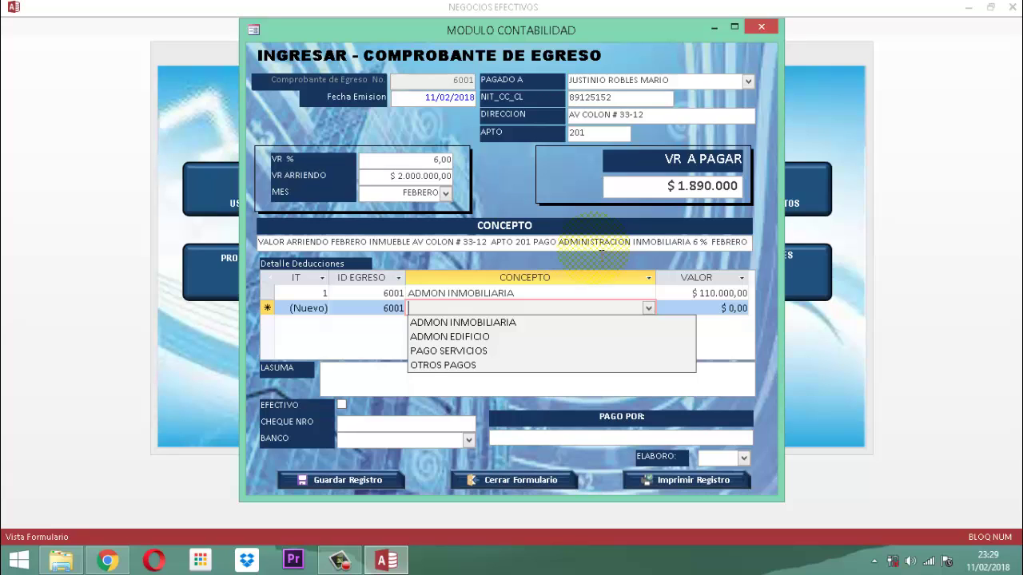
key("Down")
key("Down")
key("Down")
key("Tab")
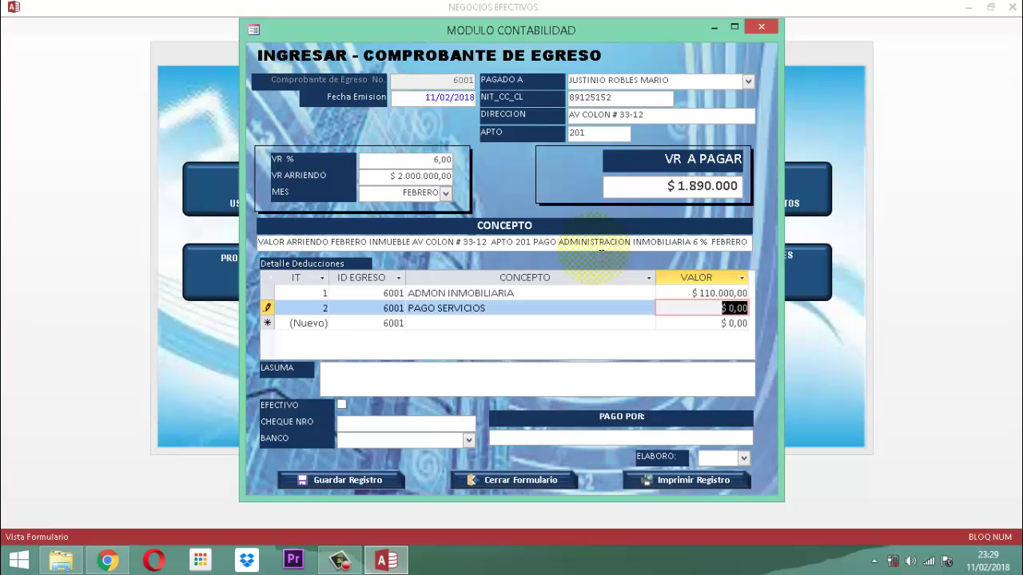
type("45")
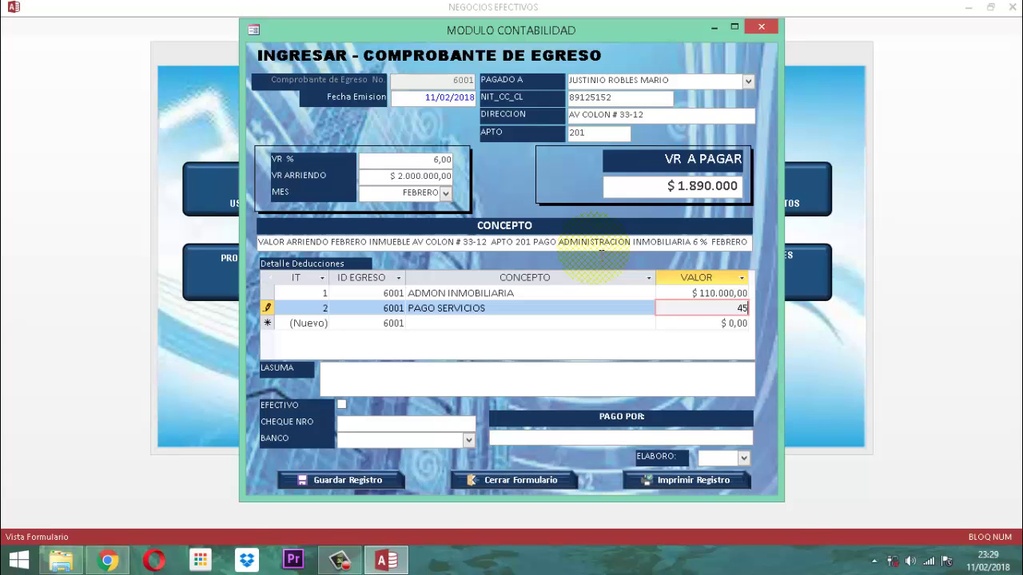
type(".0000")
key("Tab")
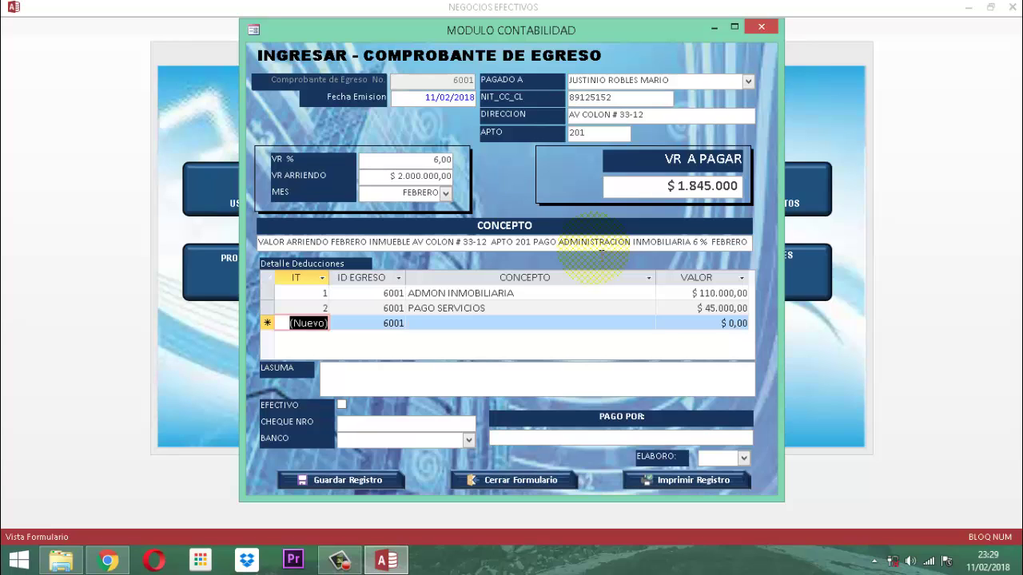
key("ctrl+Tab")
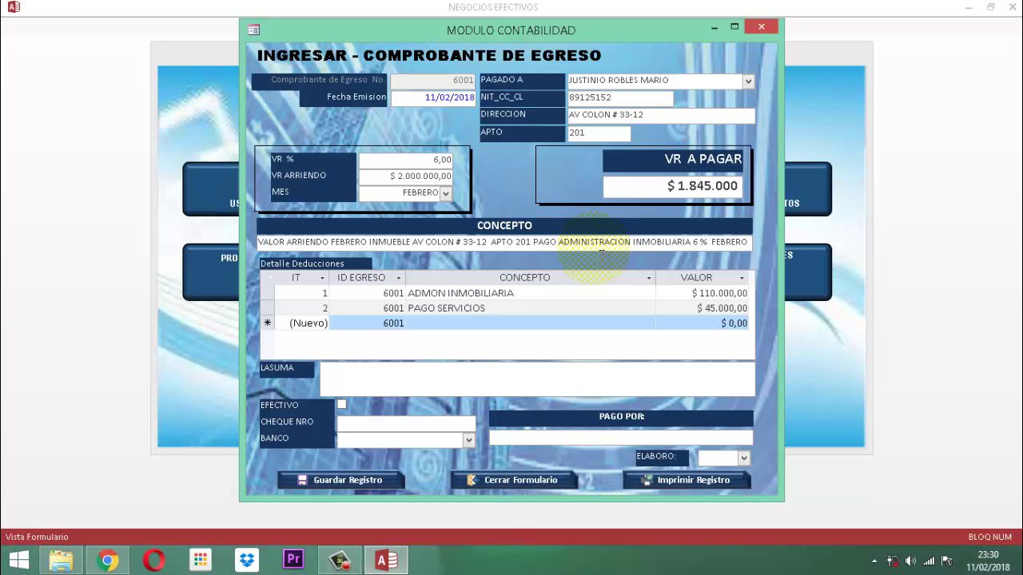
Write 'UN MILLON OCHOCIENTOS CUARENTA Y CINCO MIL PESOS MCTE' in capitals in the LASUMA field
type("un")
key("BackSpace")
key("BackSpace")
key("Caps_Lock")
type("UN MILLON OCHOCIENTOS ")
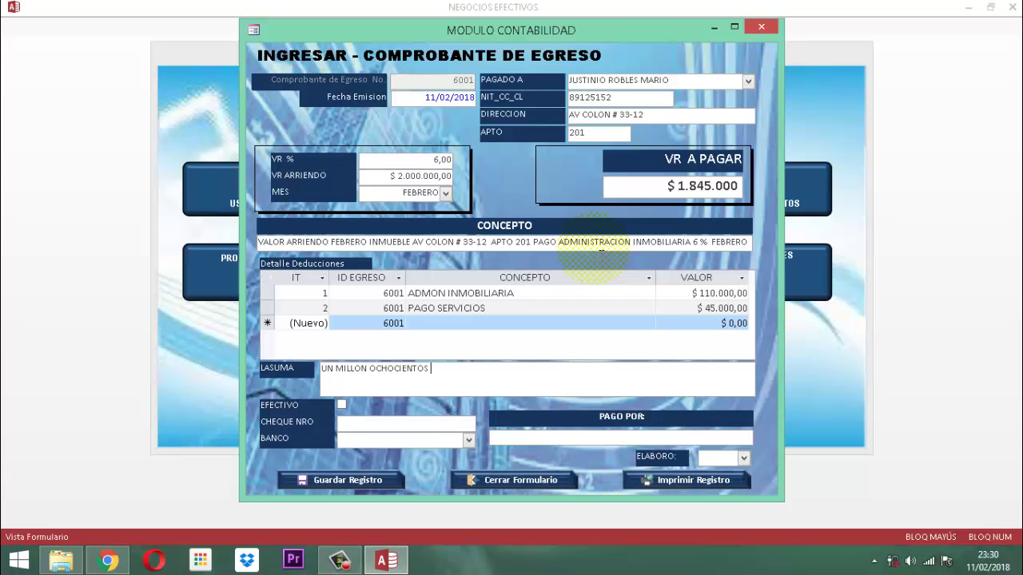
type("CUARENTA Y CINCO MIL PESO")
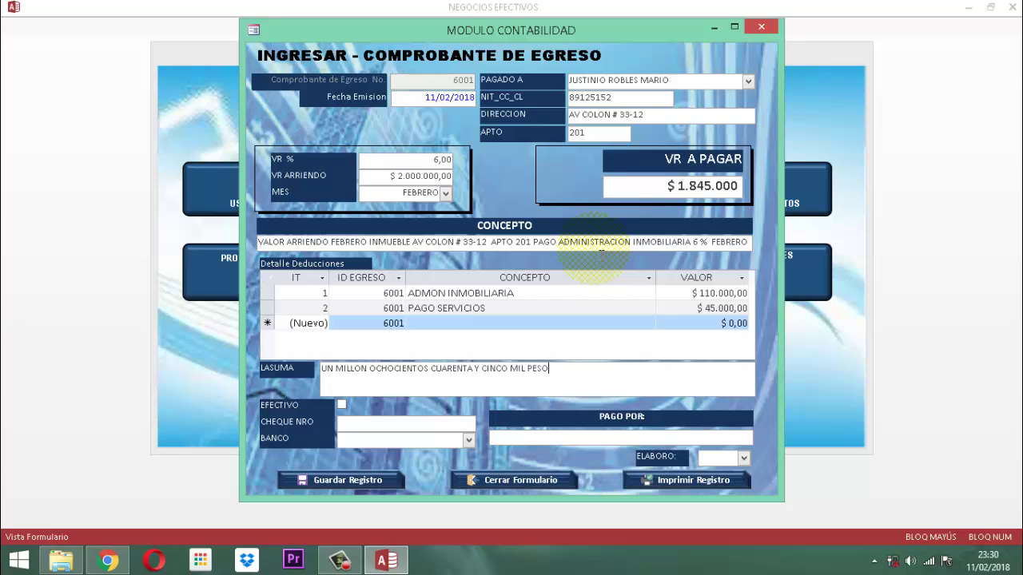
type("S MCTE")
Skip the cash and cheque fields and select BANCOLOMBIA as the bank
key("Tab")
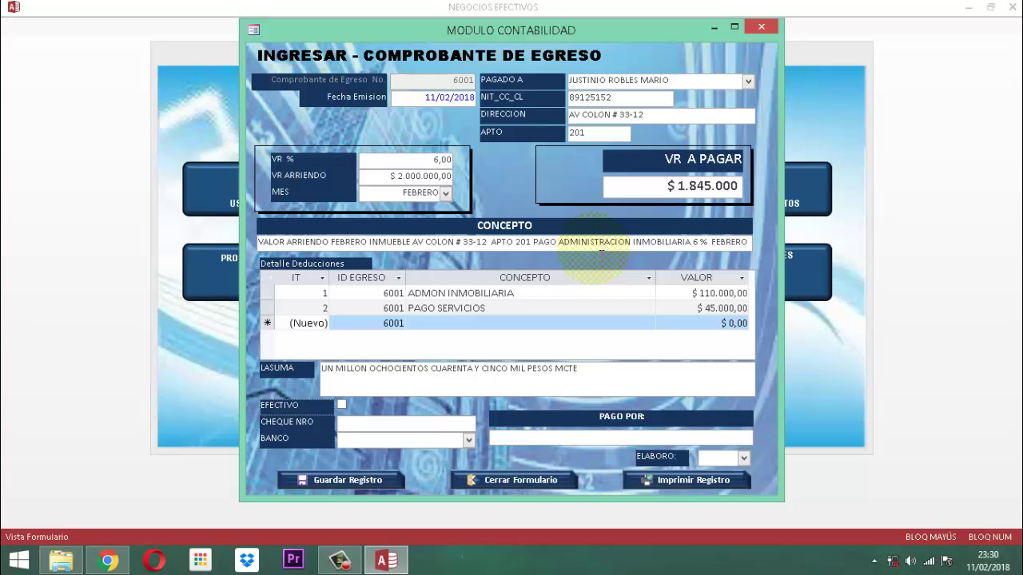
key("Tab")
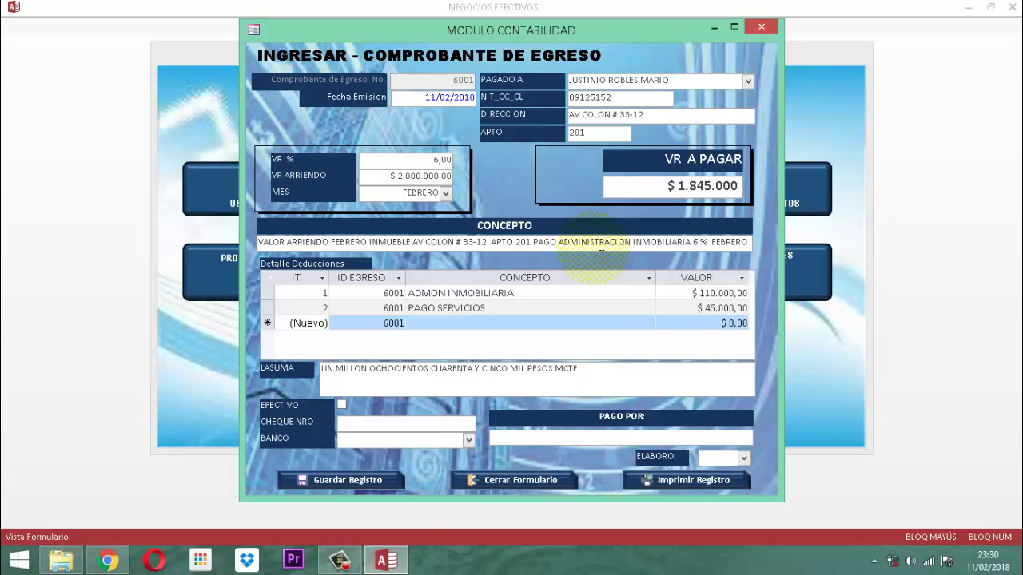
key("Tab")
key("alt+Down")
key("Down")
key("Down")
key("Down")
key("Down")
key("Down")
key("Down")
key("Down")
key("Down")
key("Down")
key("Down")
key("Down")
key("Down")
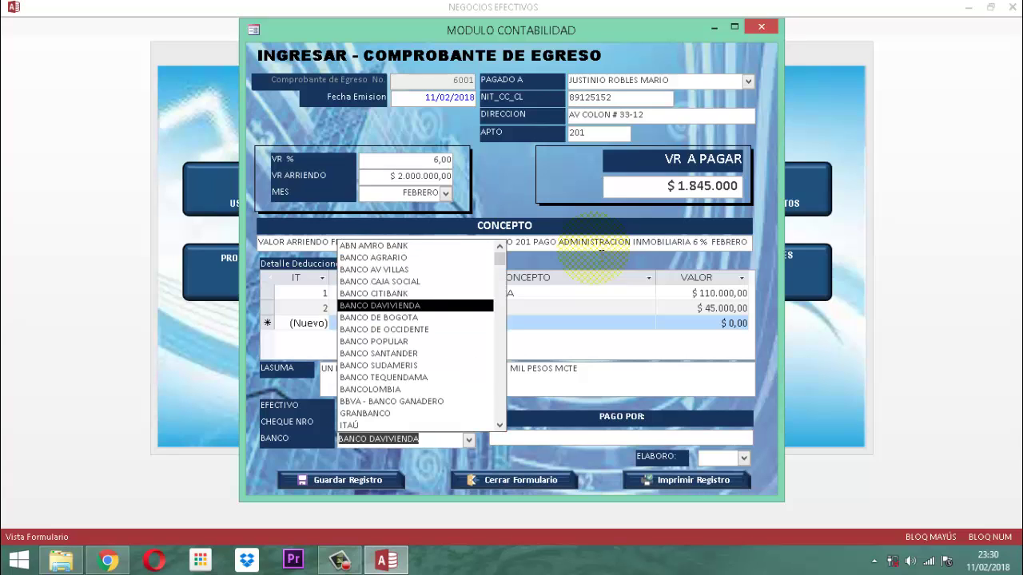
key("Down")
key("Return")
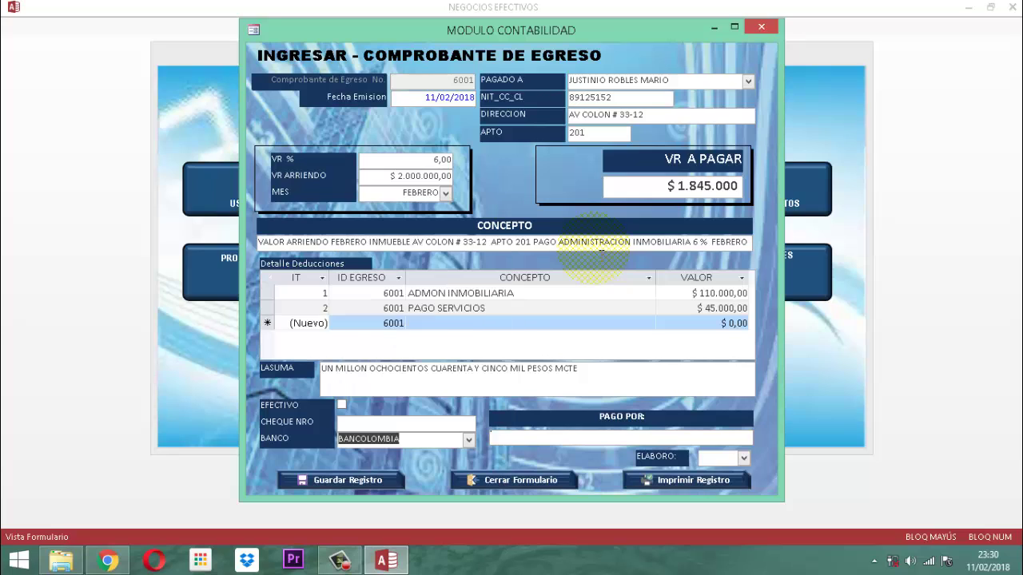
Enter TRANSFERENCIA BANCARIA as the payment method and OTRO in ELABORO
key("Tab")
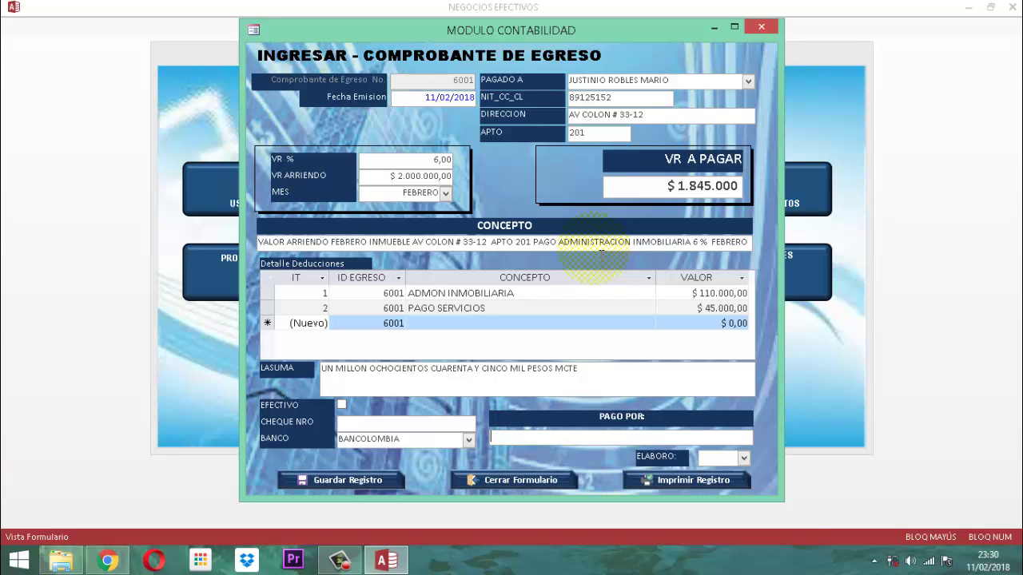
type("TRANSFERENCIA BANCARIA")
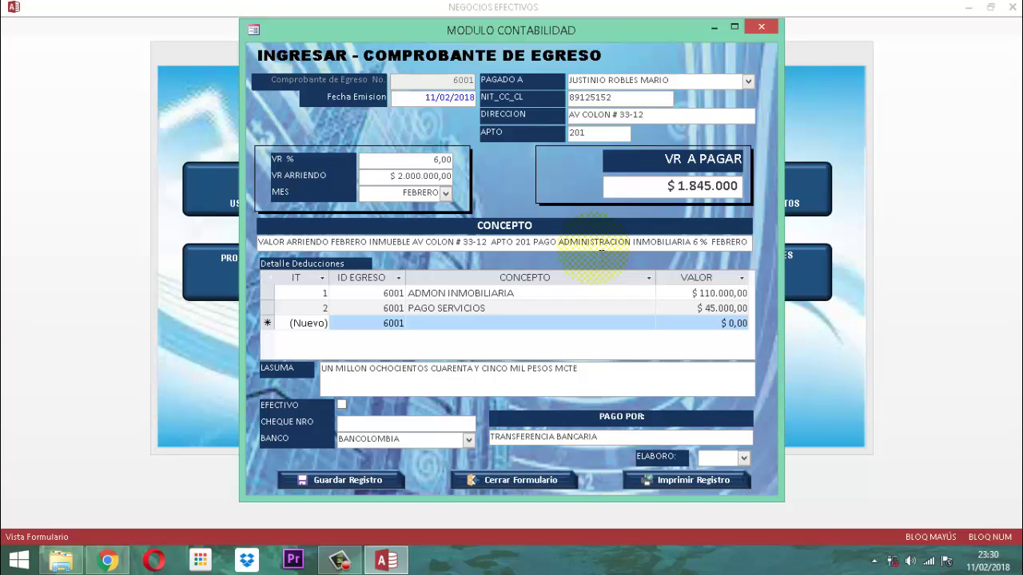
key("Tab")
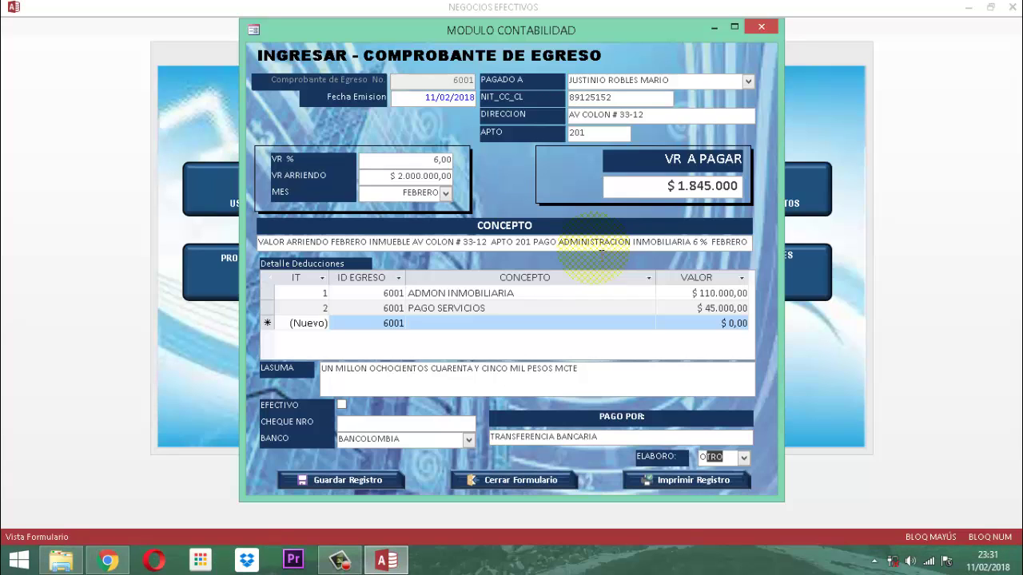
type("O")
Save voucher 6001 as a total payment, confirm the success message, and show its print preview
left_click(354, 480)
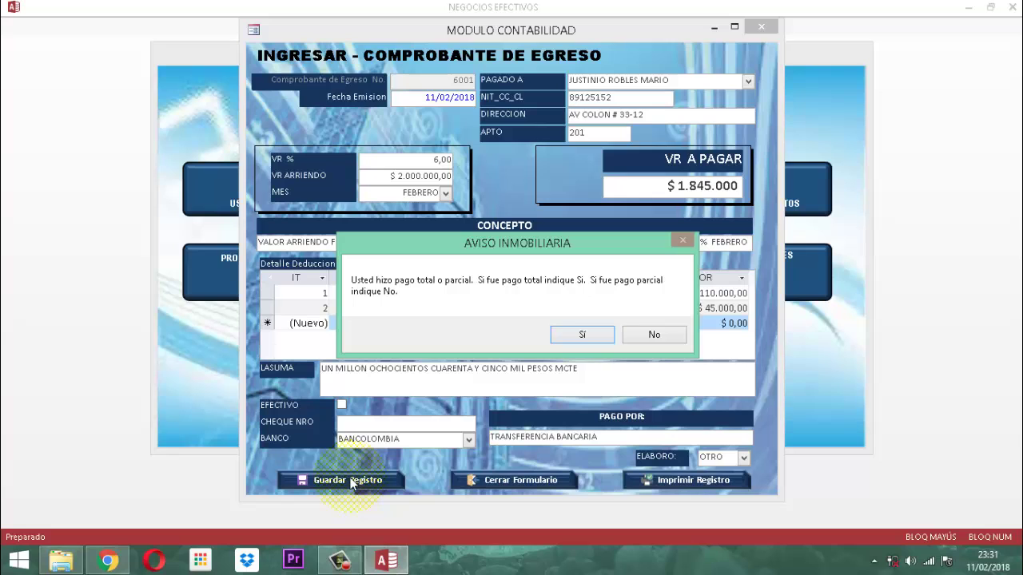
left_click(577, 337)
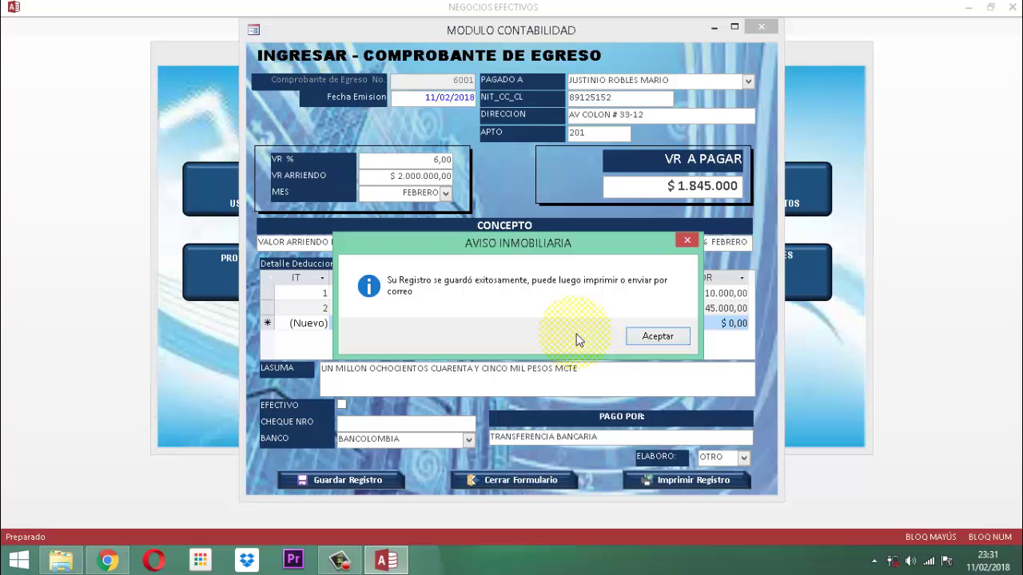
left_click(644, 336)
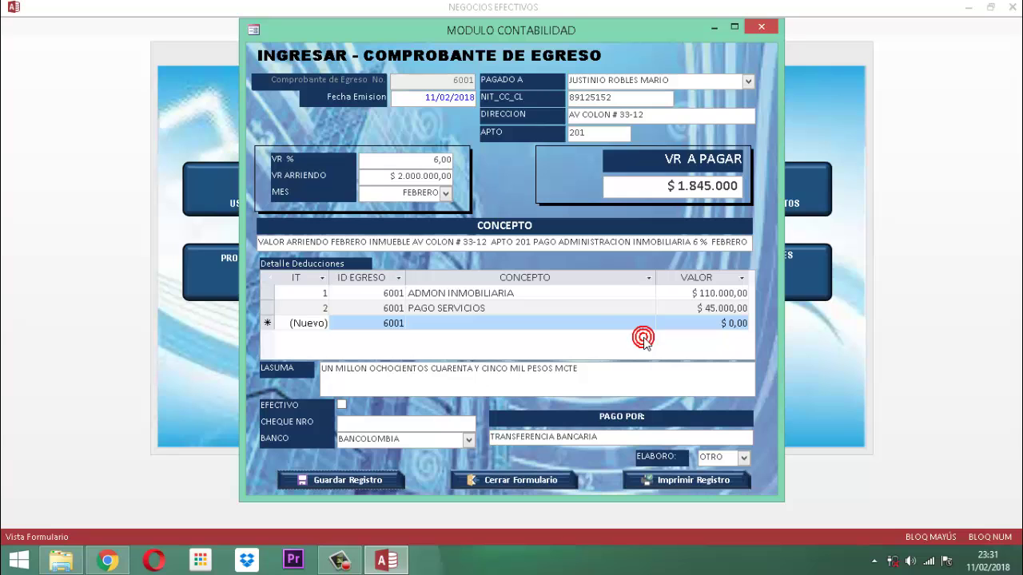
left_click(712, 485)
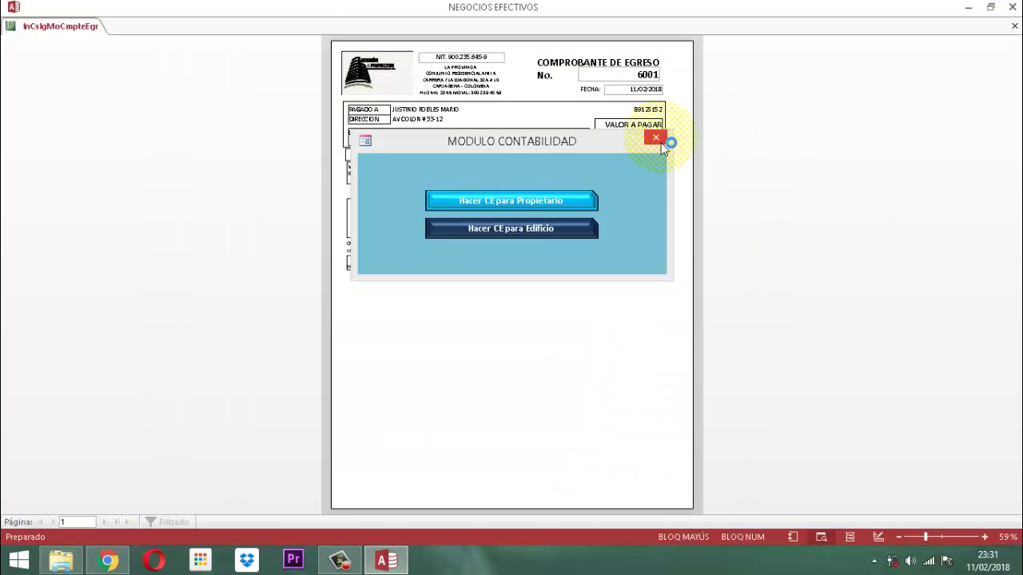
Dismiss the MODULO CONTABILIDAD pop-up, view voucher 6001 at 100%, then close the preview
left_click(655, 138)
left_click(658, 130)
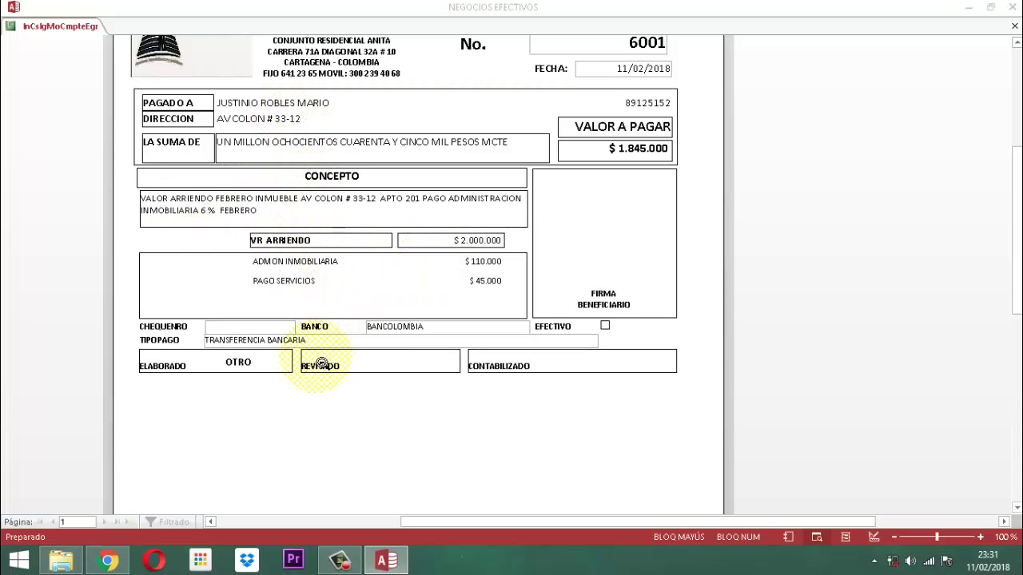
right_click(445, 255)
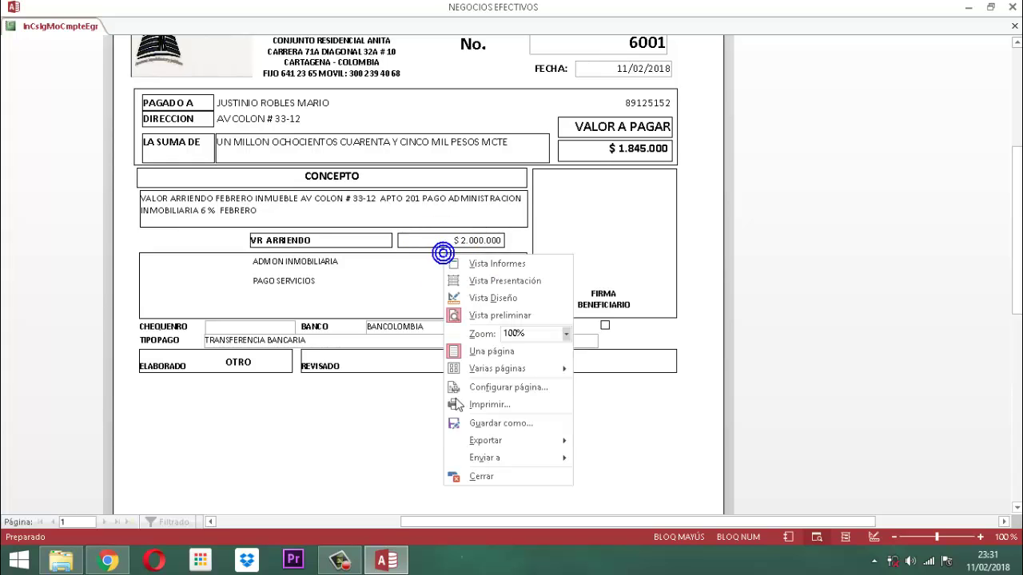
left_click(527, 477)
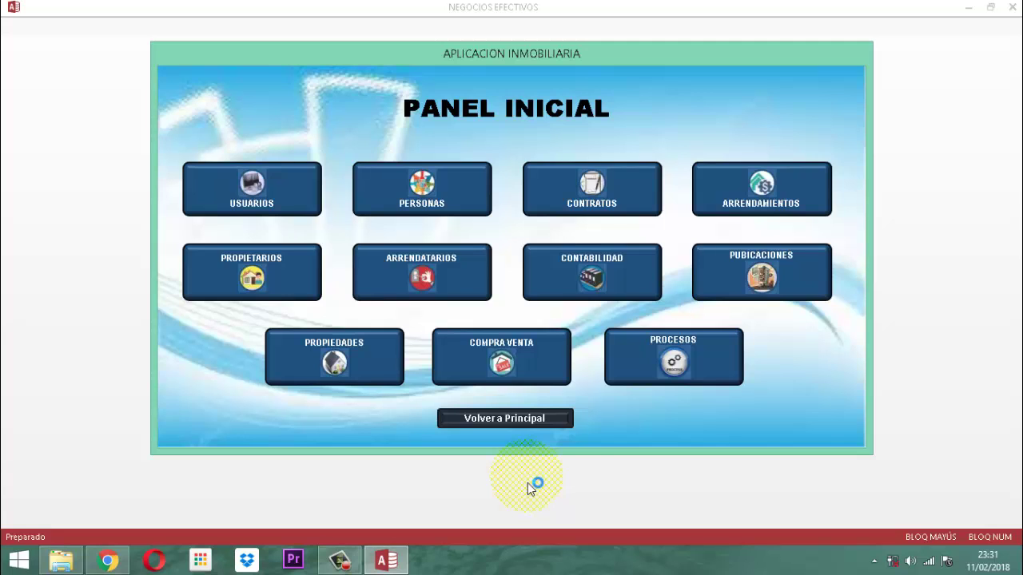
Start owner expense voucher 6002 via Contabilidad > Comprobante de Egreso > Hacer CE para Propietario
left_click(593, 295)
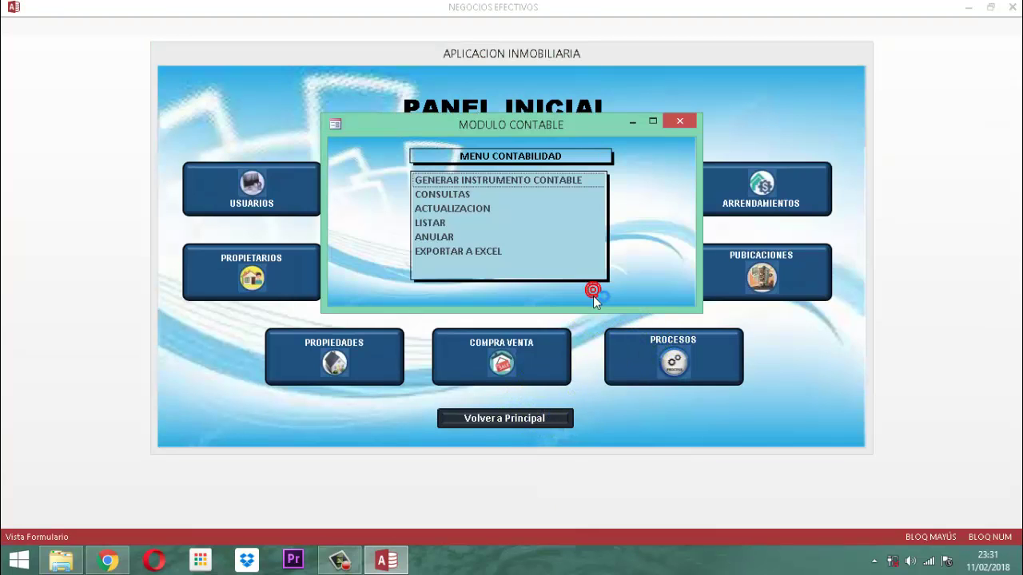
double_click(468, 186)
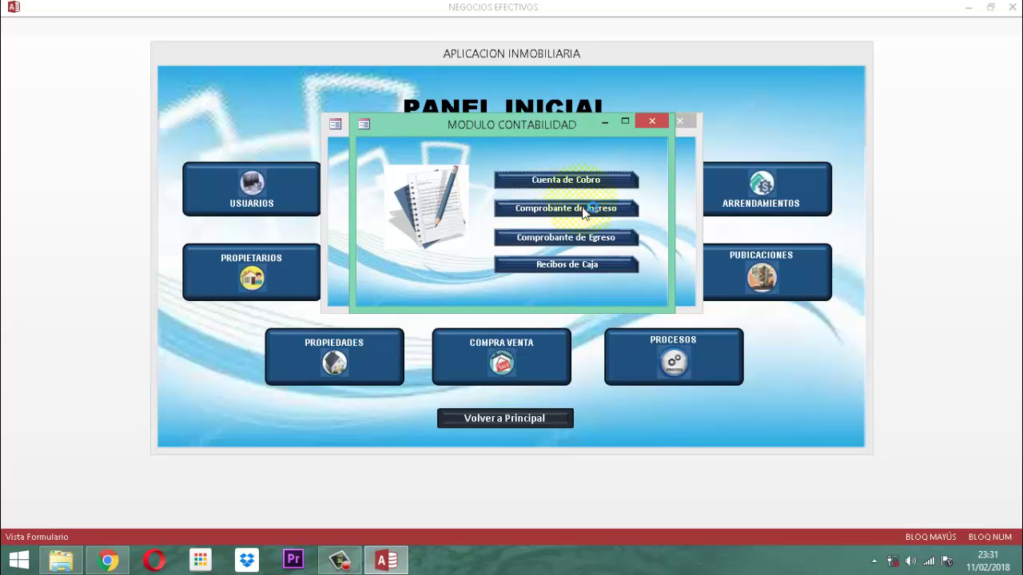
left_click(601, 244)
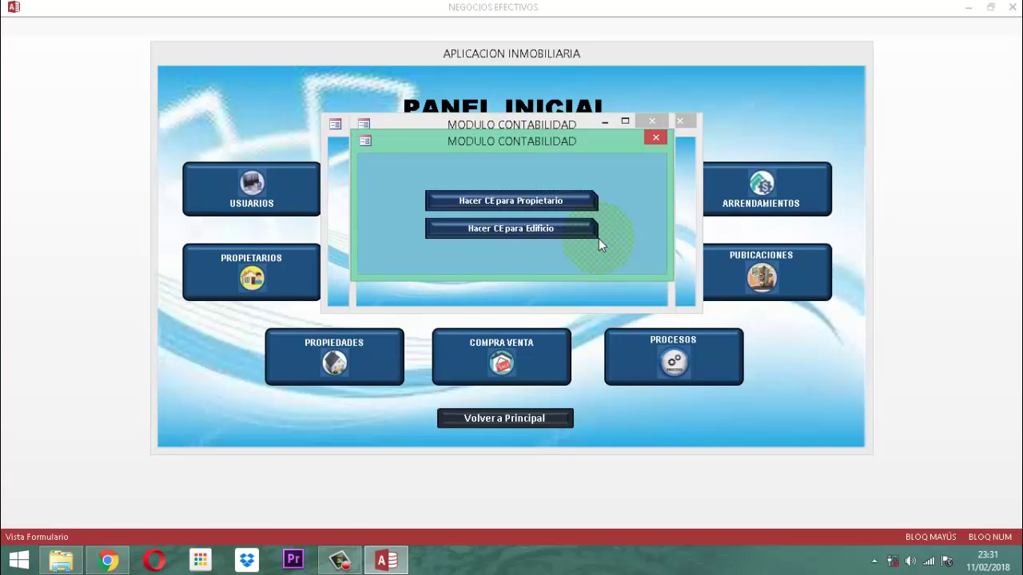
left_click(514, 204)
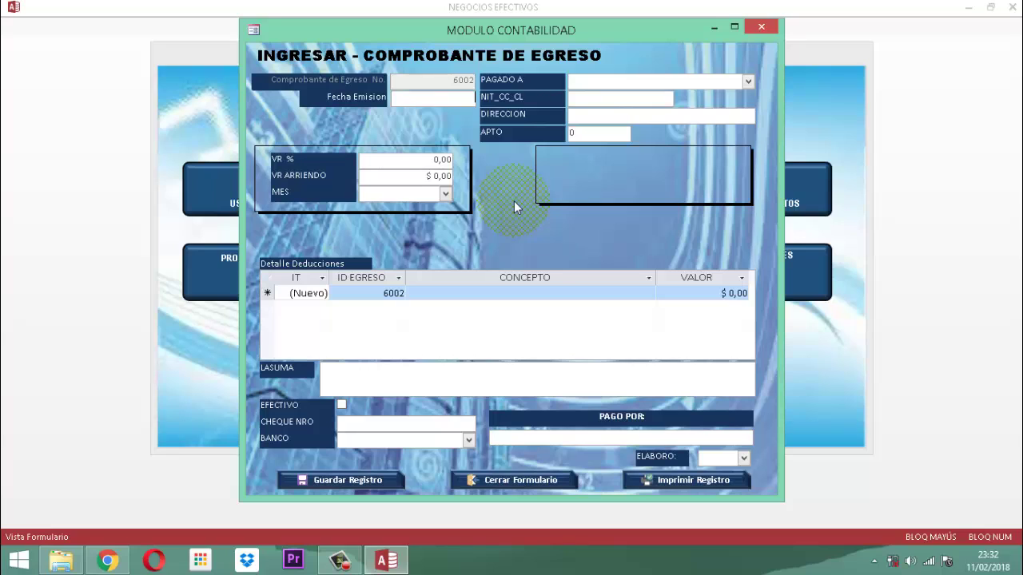
Enter issue date 11/02/2018 and select the apartment 201 owner as payee
type("11/02/2018")
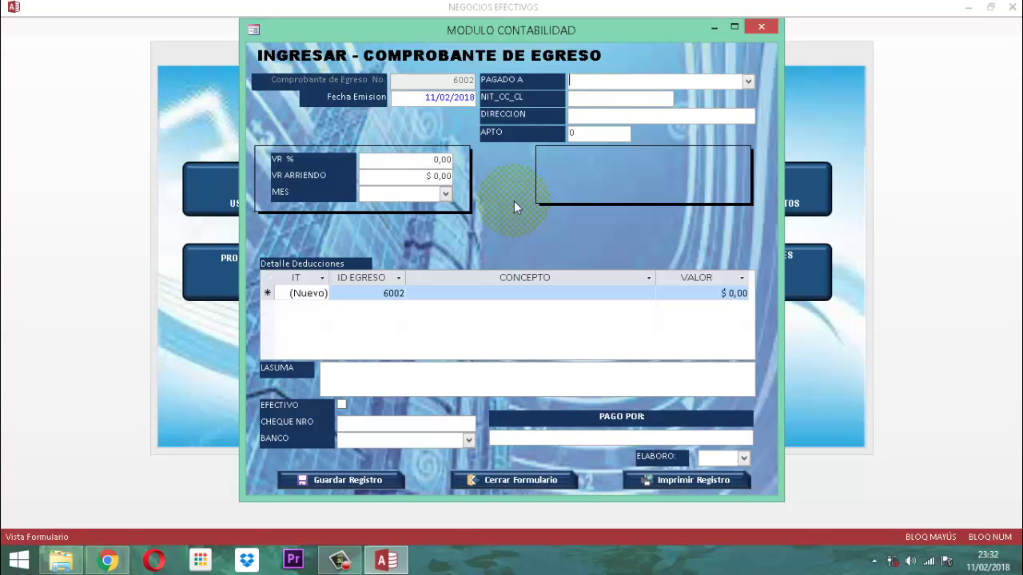
key("Tab")
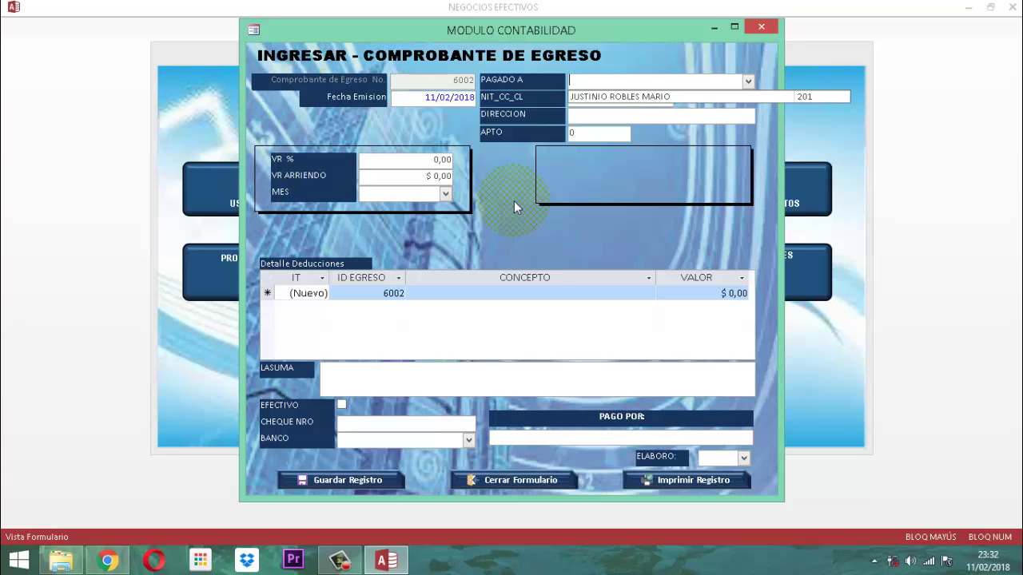
key("Down")
key("Return")
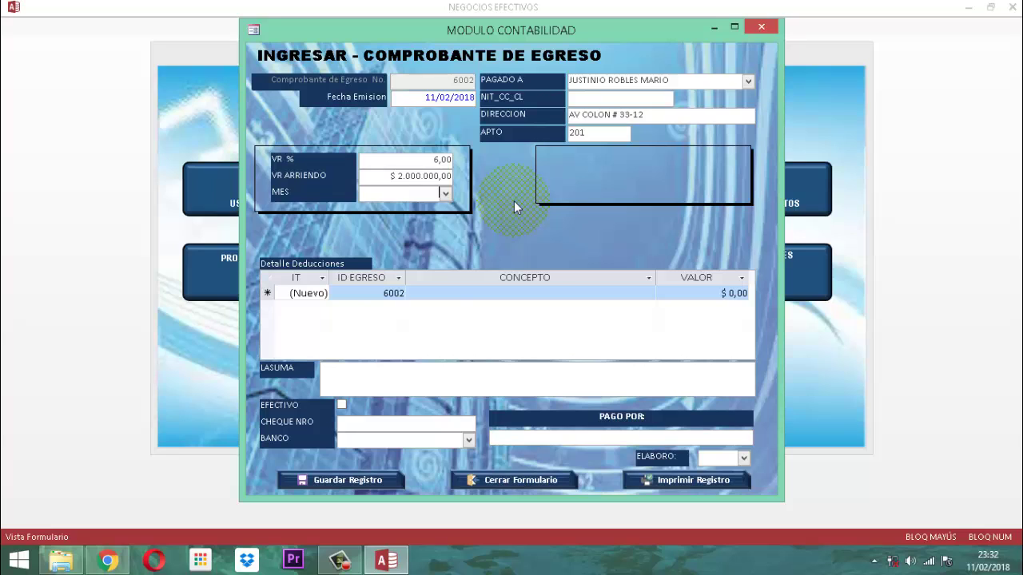
Set the month to FEBRERO and mark the voucher as a partial payment
key("alt+Down")
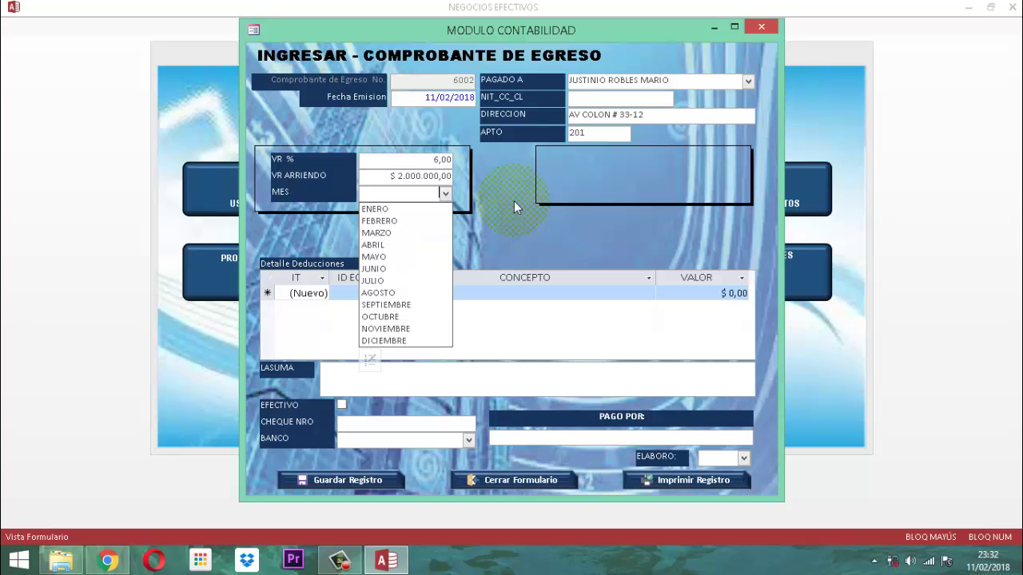
key("Down")
key("Down")
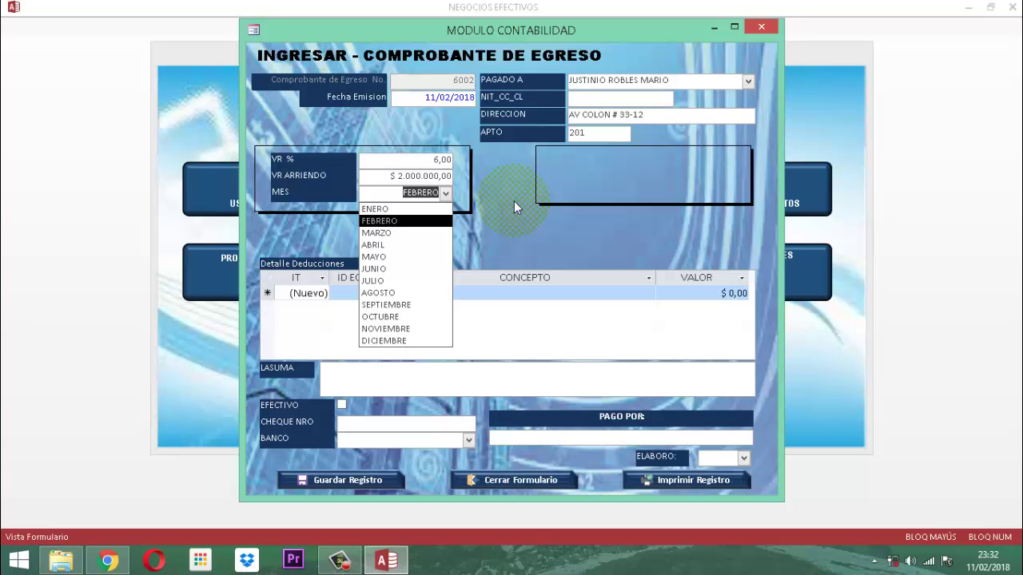
key("Return")
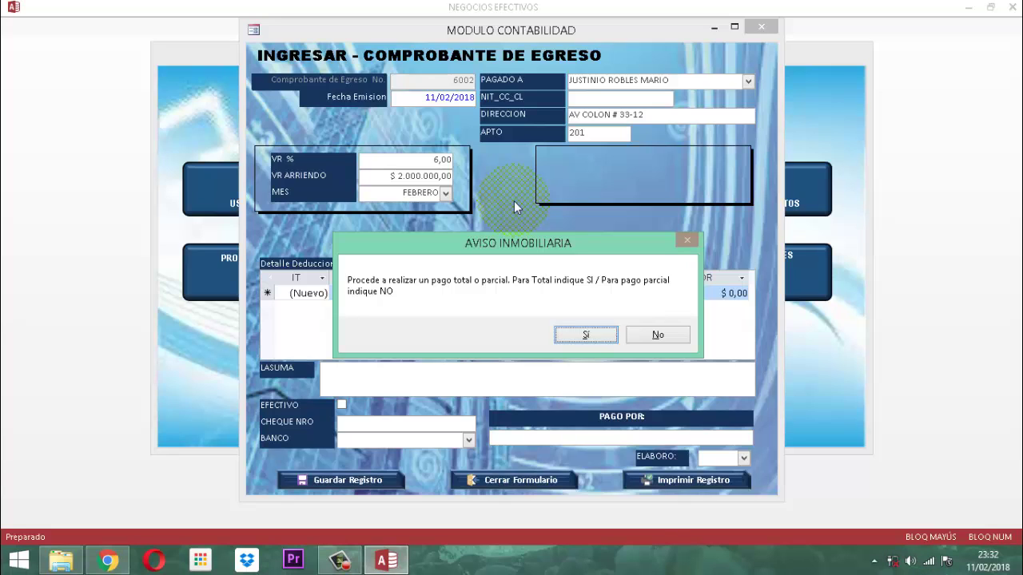
key("Return")
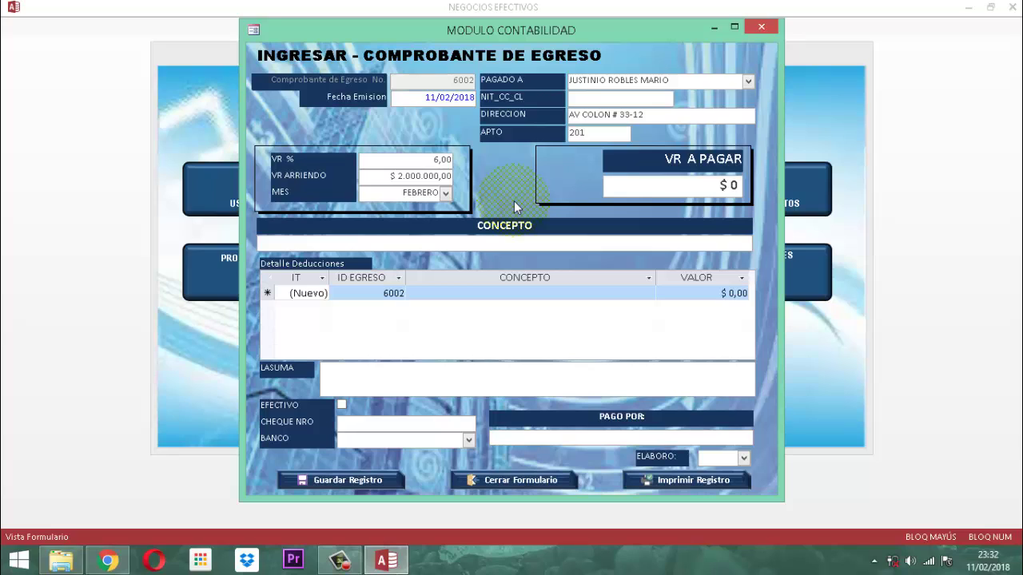
Enter concept 'SE PAGA PARCIALMENTE EL MES DE FEB.2018', amount 500000 and 'QUINIENTOS MIL PESOS MCTE'
type("SE PAGA P")
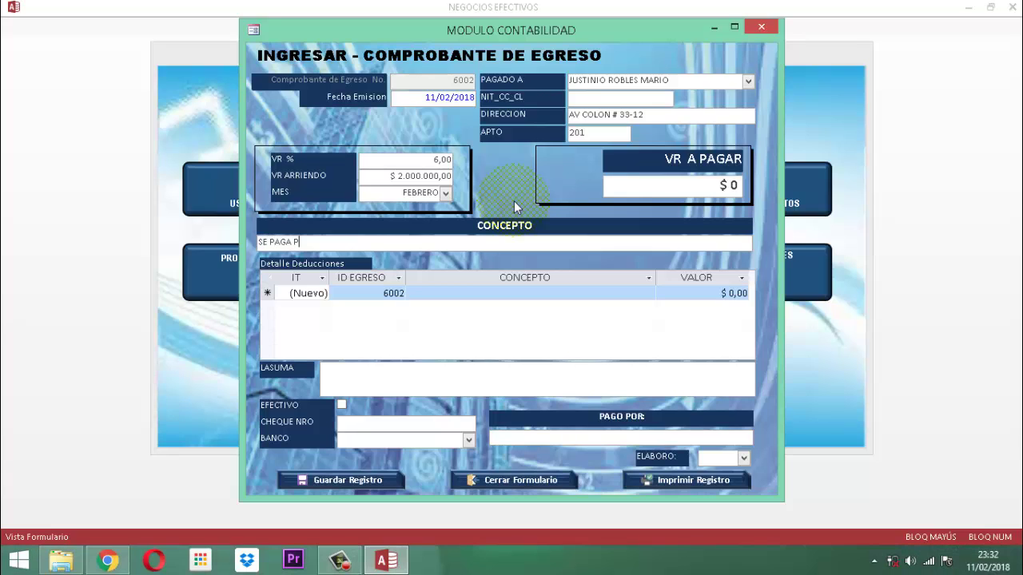
type("ARCIALMENTE EL MES DE FEB")
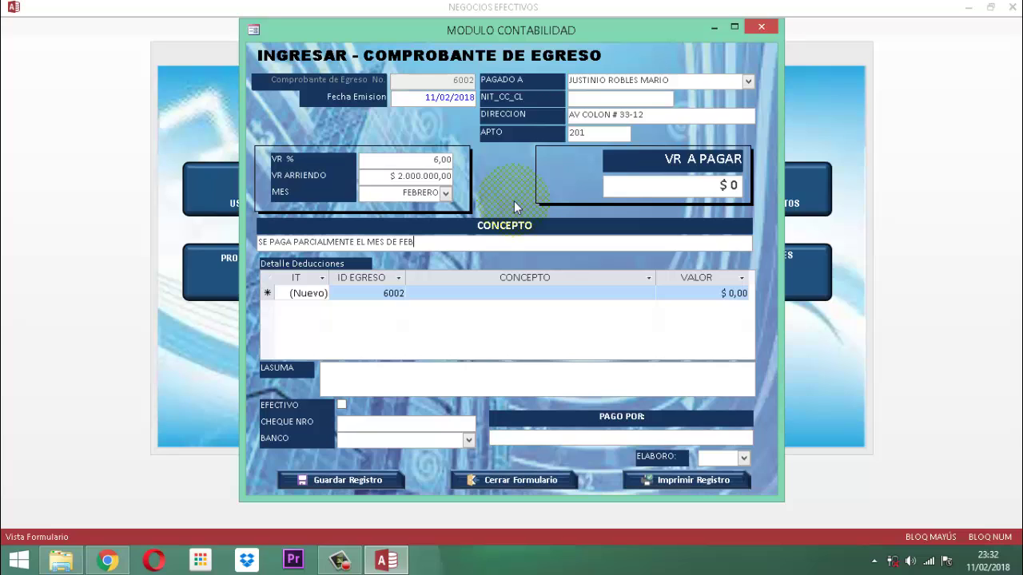
type(".2018")
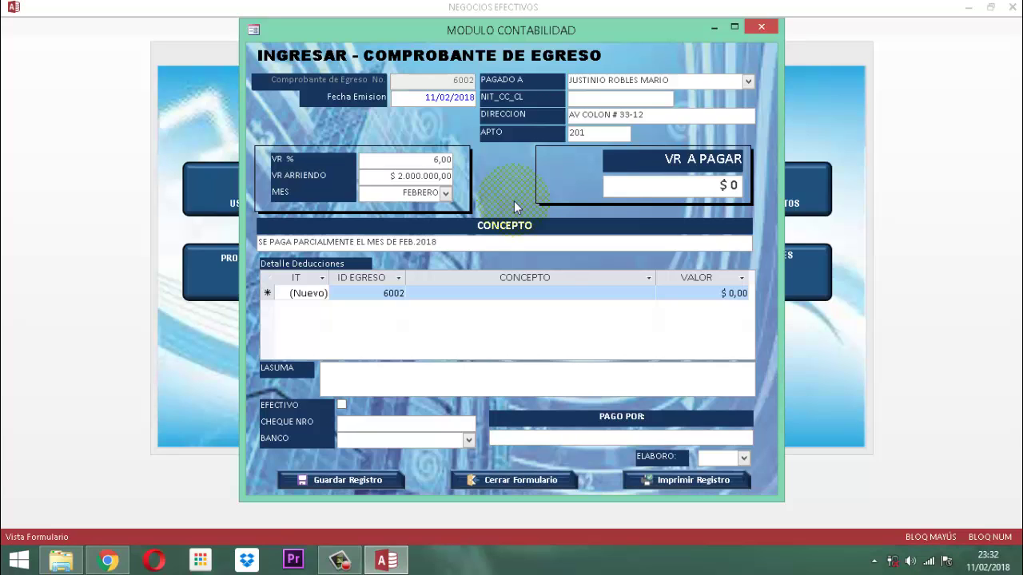
key("Tab")
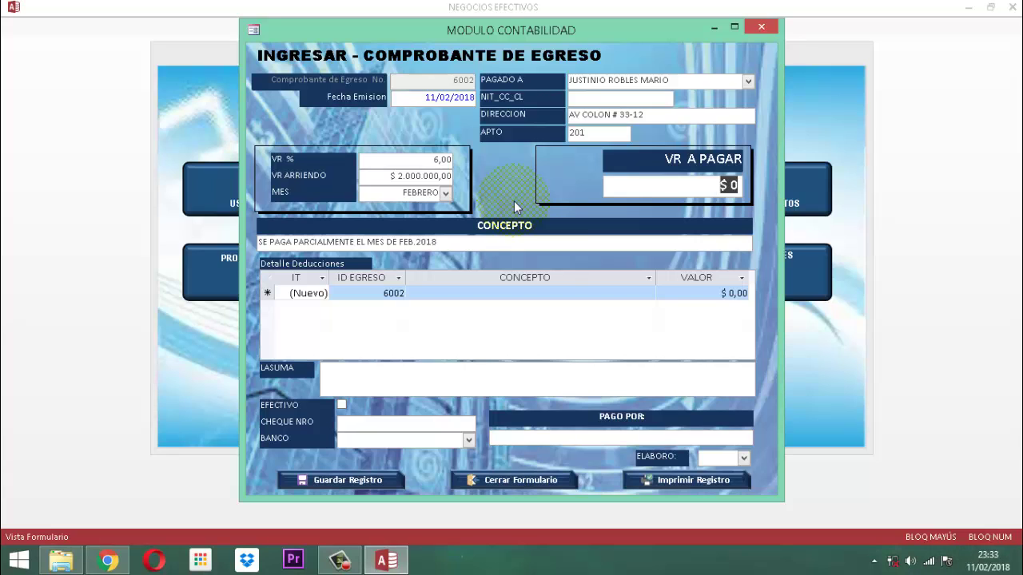
type("500000")
key("Return")
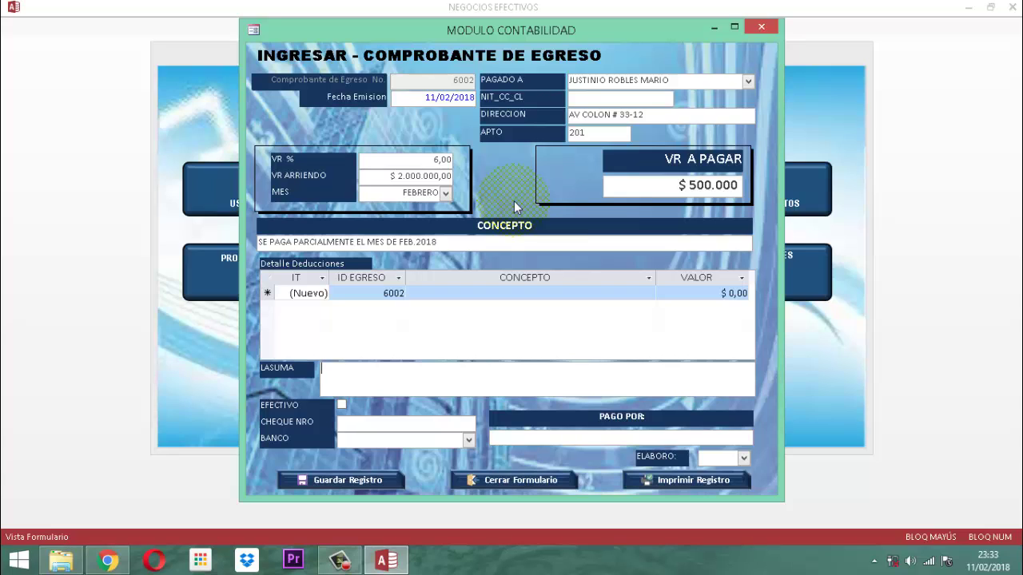
type("QUINIENTOS MIL PESOS ")
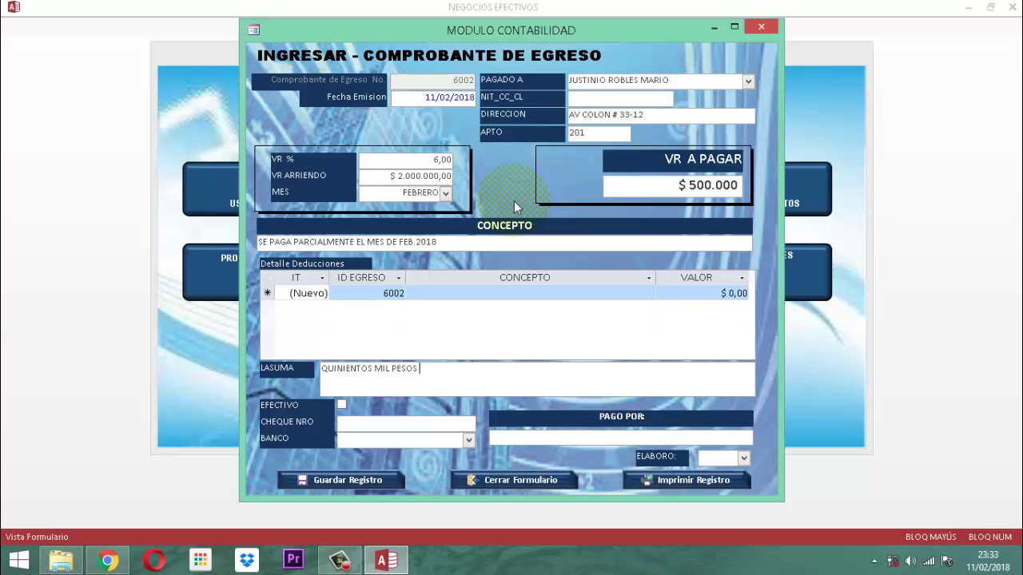
type("MCTE")
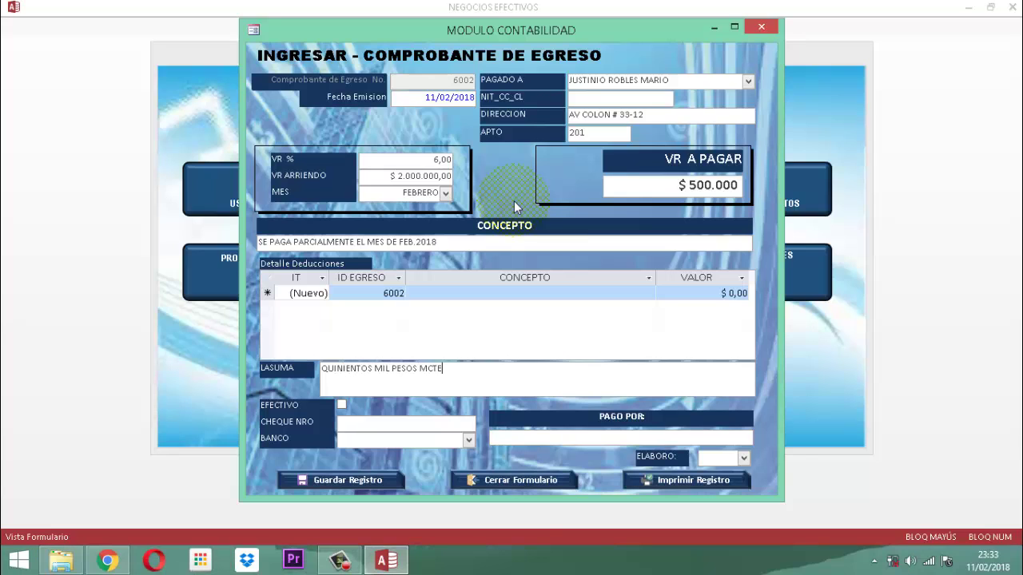
Mark the payment as cash, set ELABORO to OTRO, and save the record
key("Tab")
key("space")
key("Tab")
key("Tab")
key("Tab")
key("Tab")
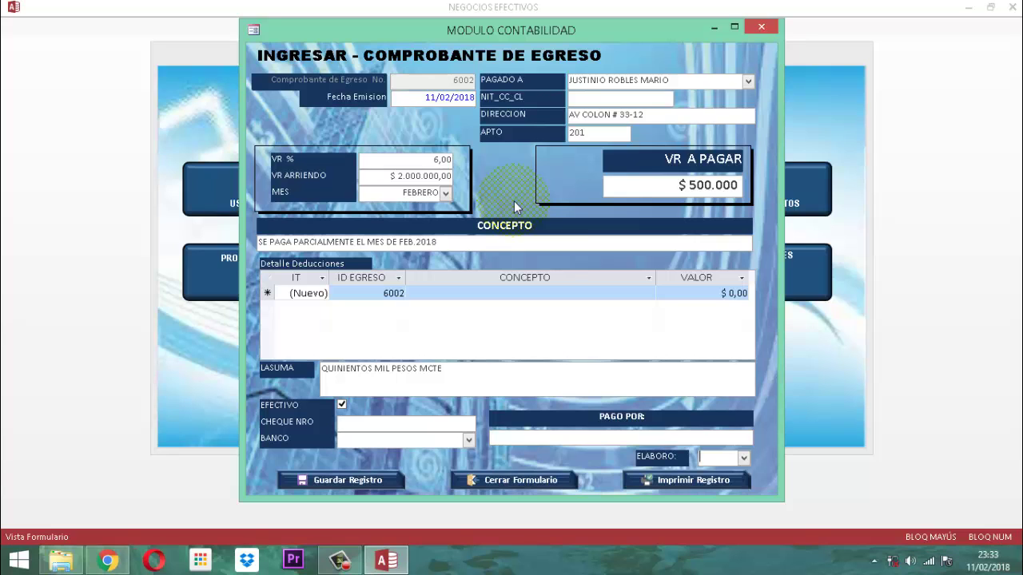
type("OTRO")
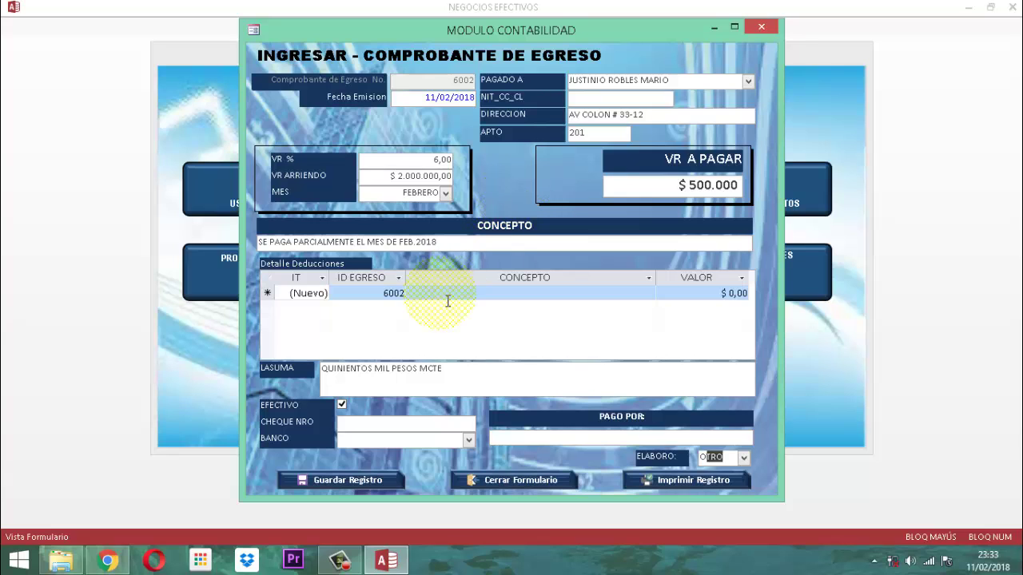
left_click(343, 482)
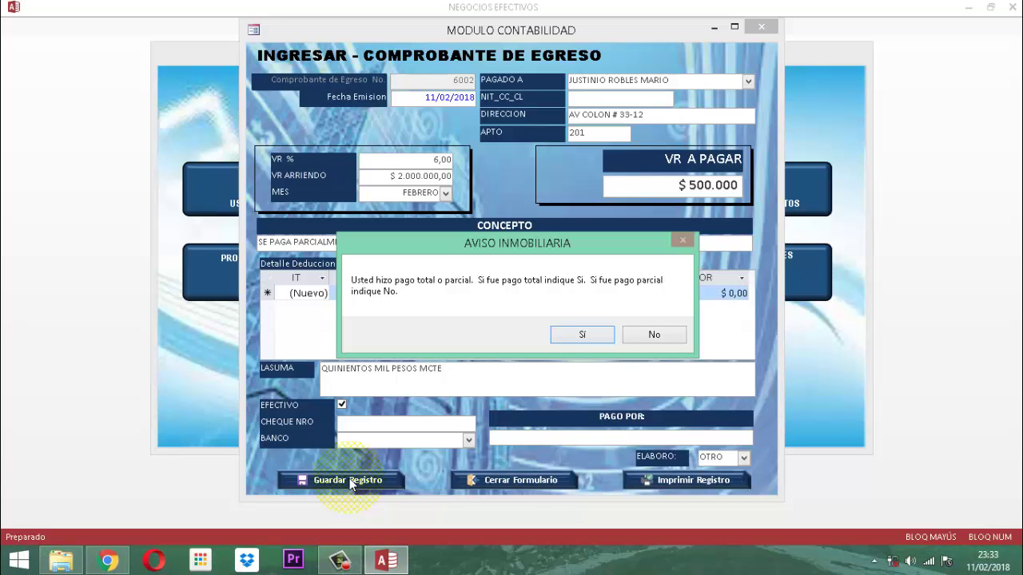
Answer the payment prompt, acknowledge the save, and show voucher 6002's print preview
key("Return")
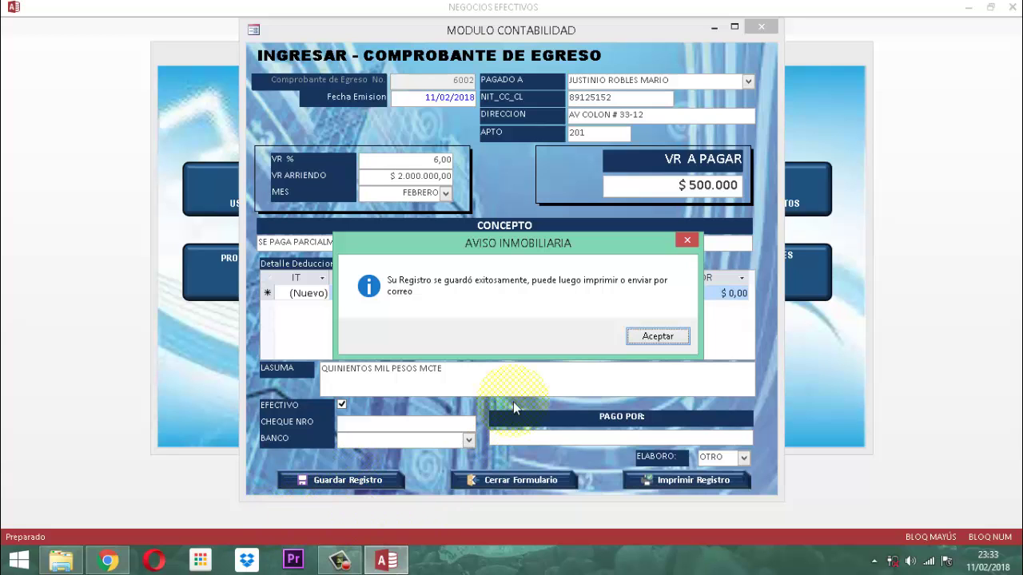
left_click(660, 336)
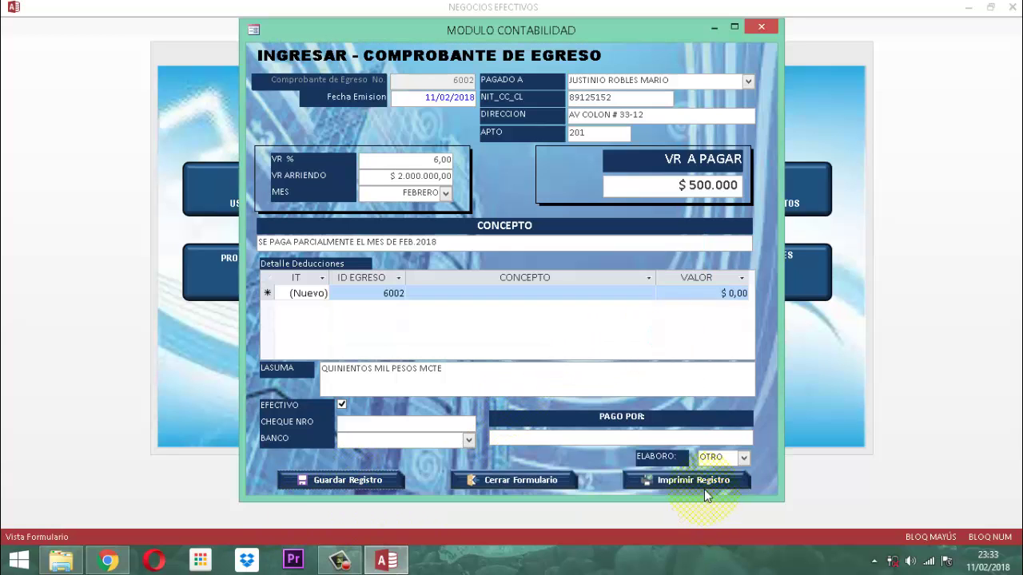
left_click(706, 483)
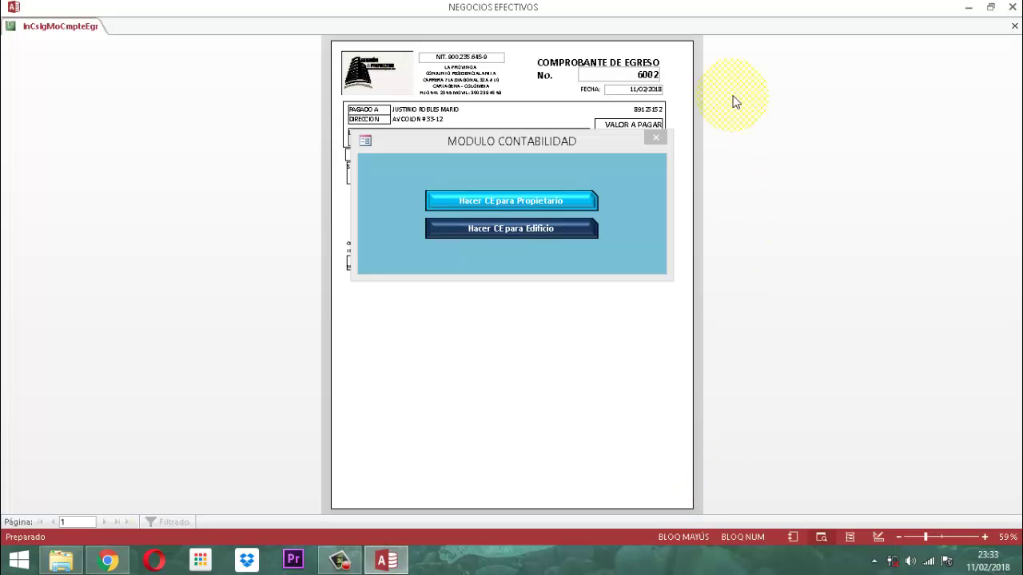
Review voucher 6002's preview zoomed in, close it, and open the PROPIEDADES module
left_click(654, 136)
left_click(649, 131)
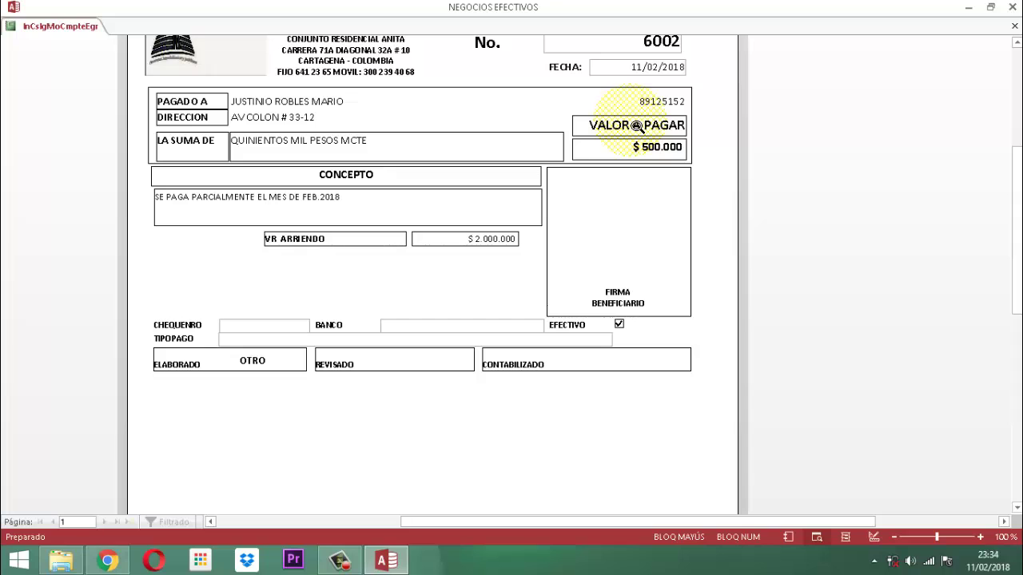
right_click(556, 220)
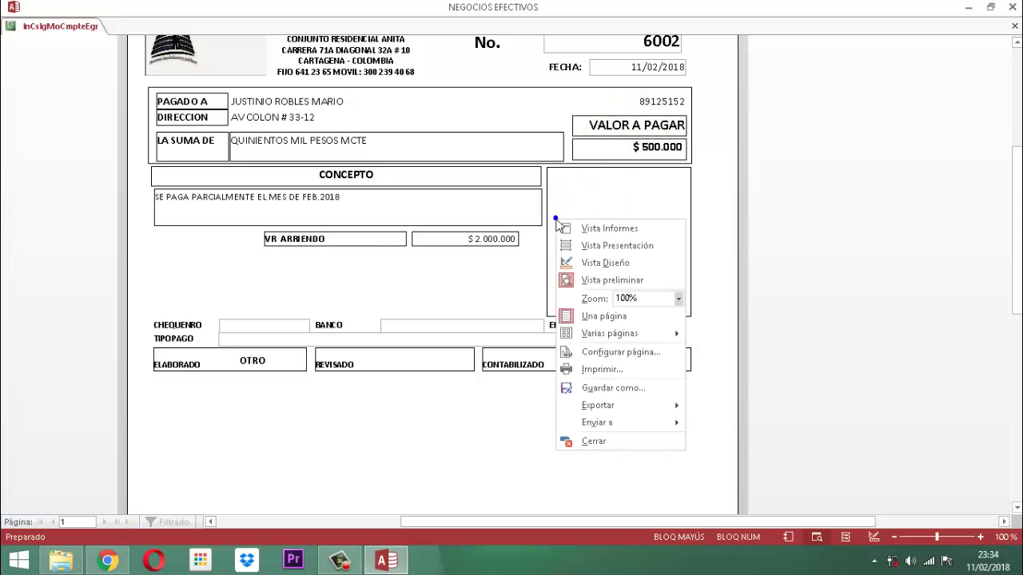
left_click(599, 444)
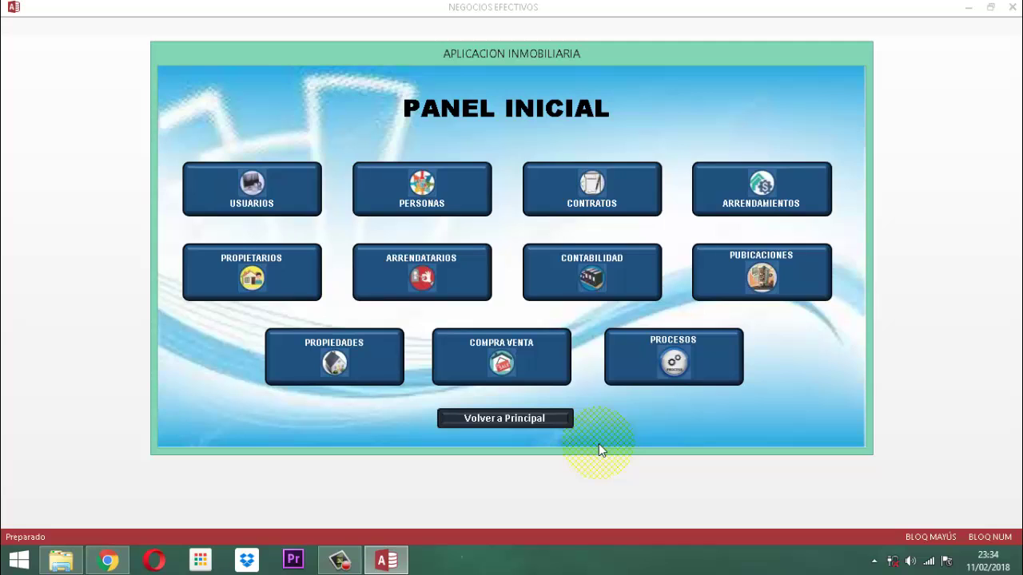
left_click(355, 376)
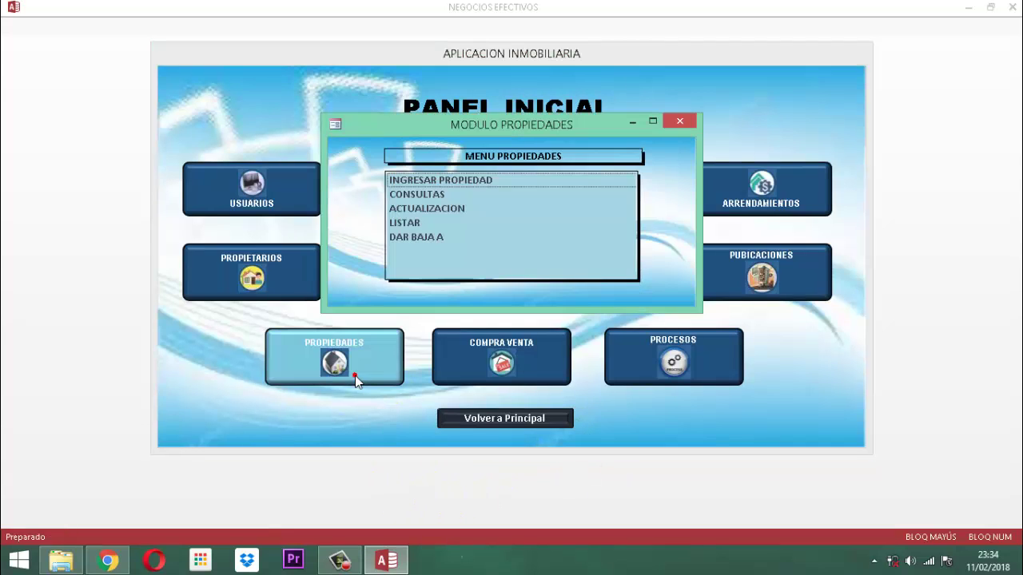
View property 3001's owner details in the ACTUALIZAR DATOS - PROPIEDAD form, then close the form
left_click(416, 207)
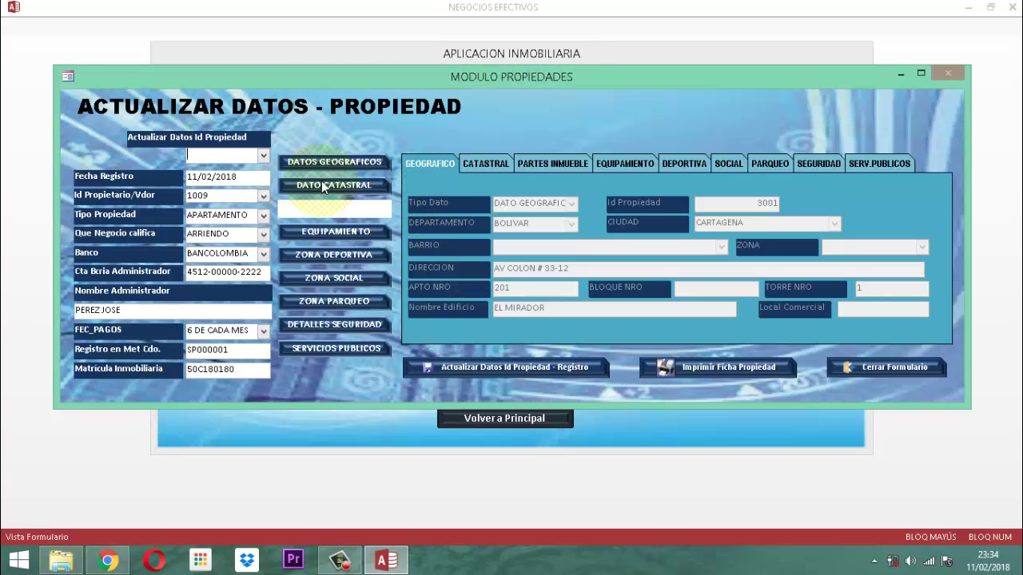
left_click(265, 156)
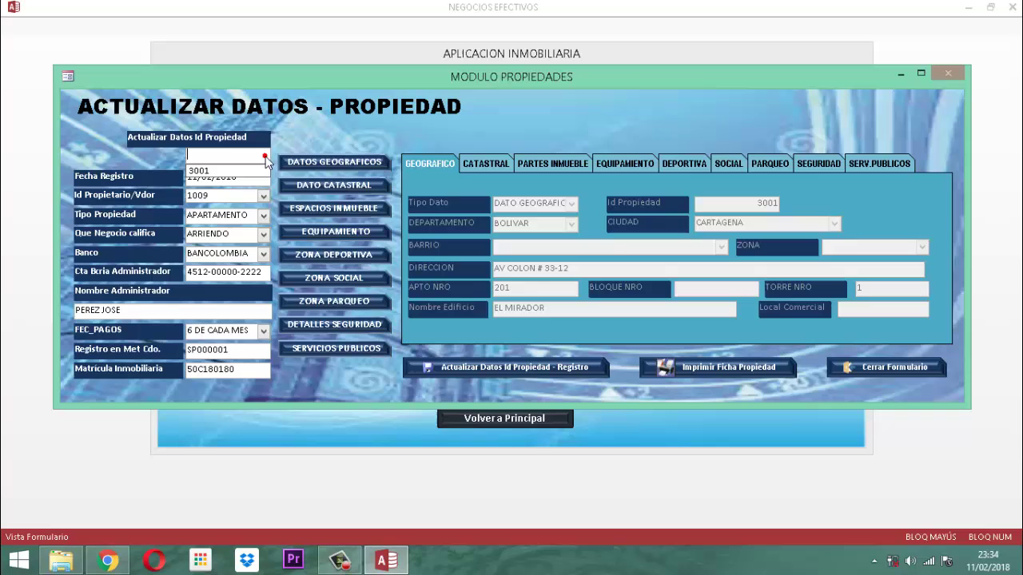
left_click(206, 170)
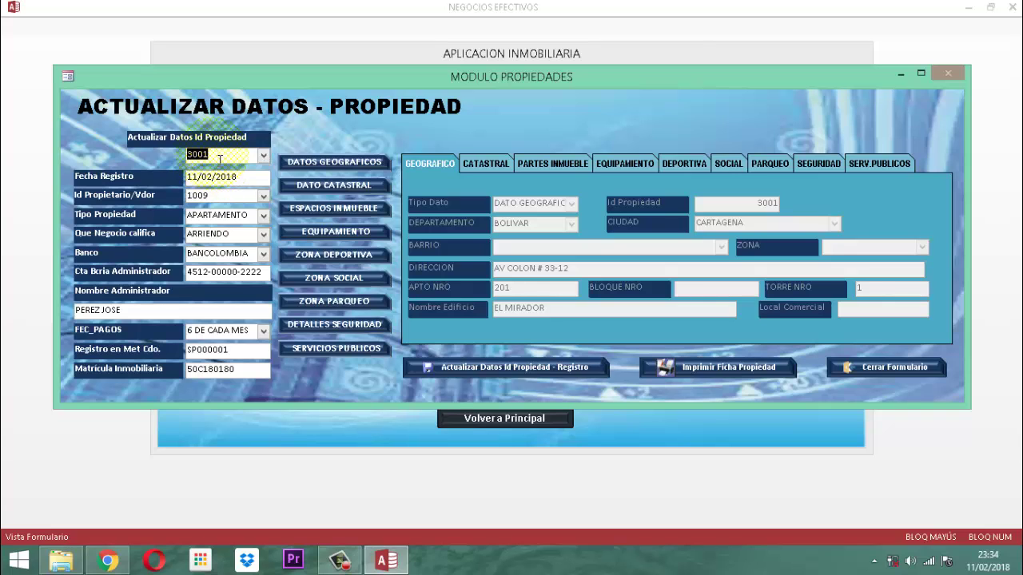
left_click(218, 156)
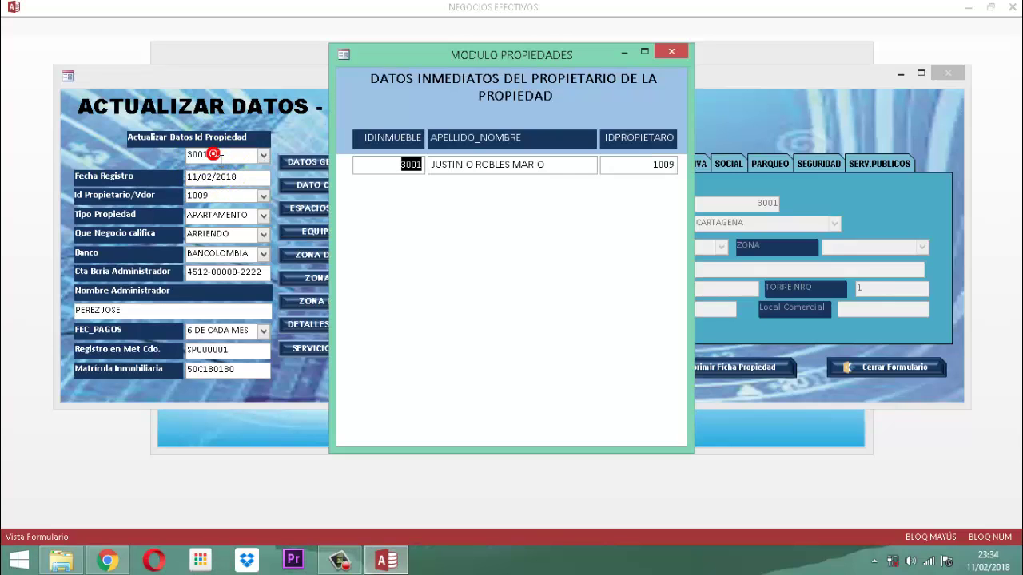
left_click(672, 53)
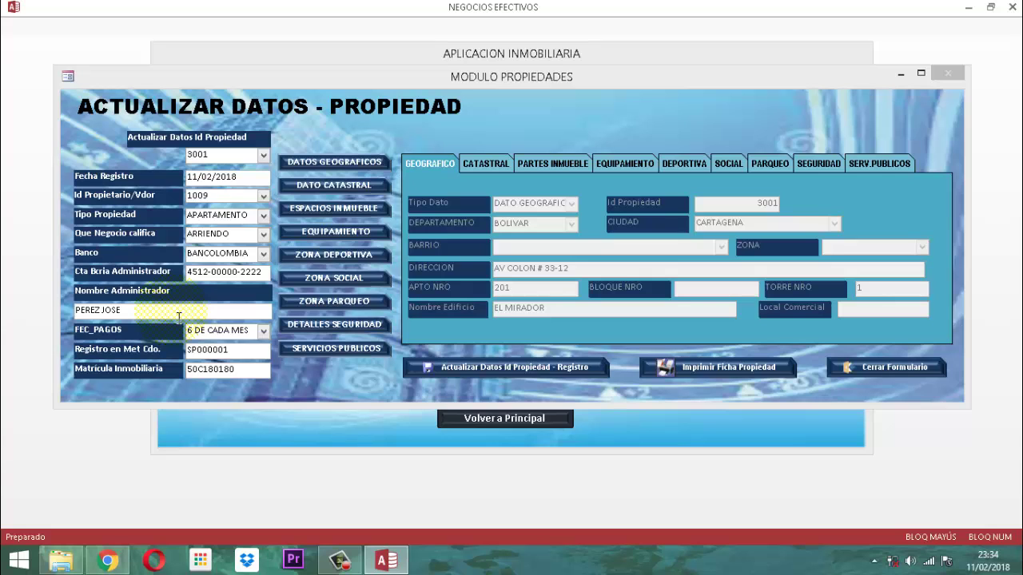
left_click(896, 373)
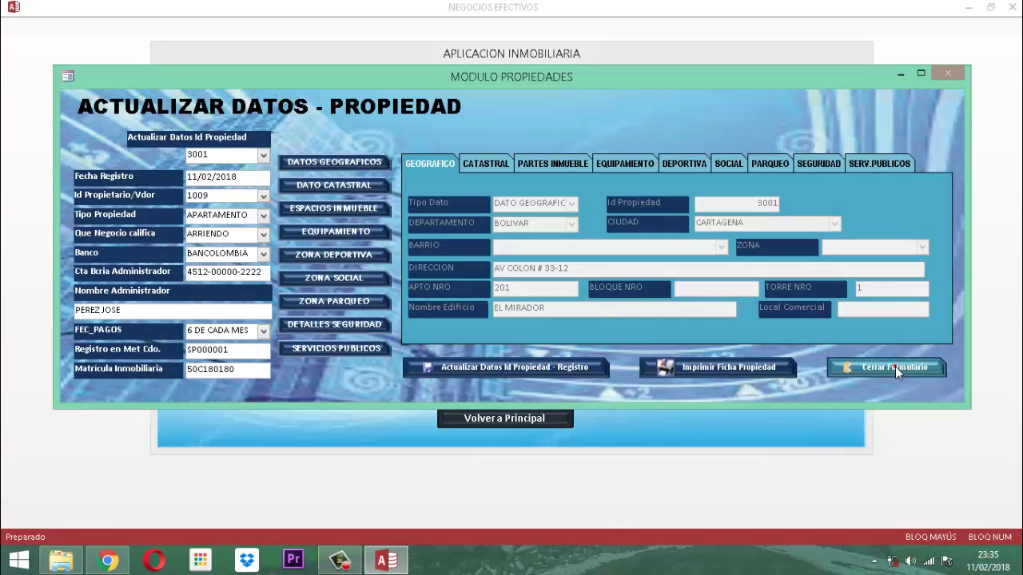
left_click(897, 372)
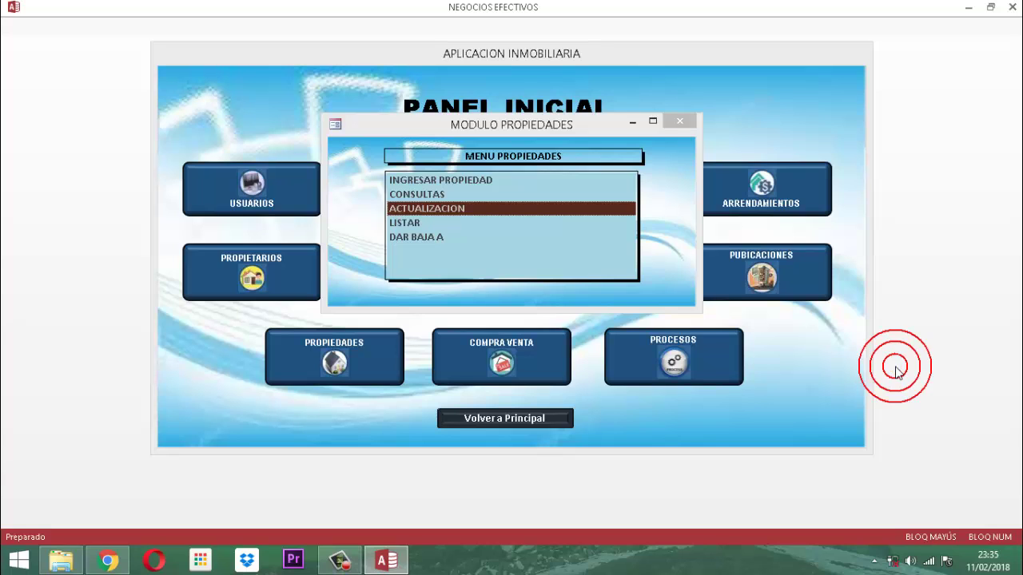
Open the CONTRATOS > CONSULTAR > NOVEDADES consultation and load contract 2001
left_click(679, 120)
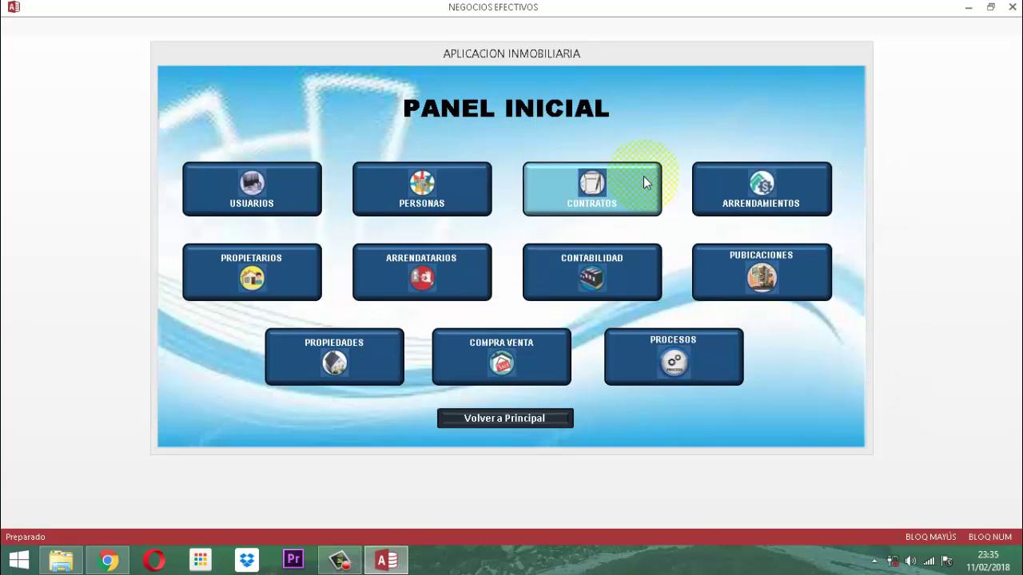
left_click(620, 189)
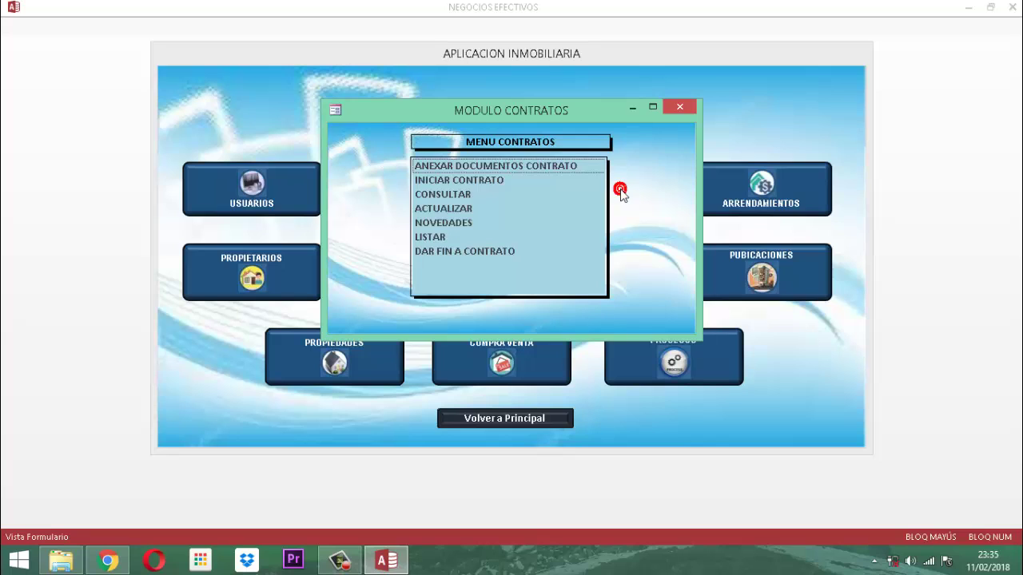
left_click(432, 195)
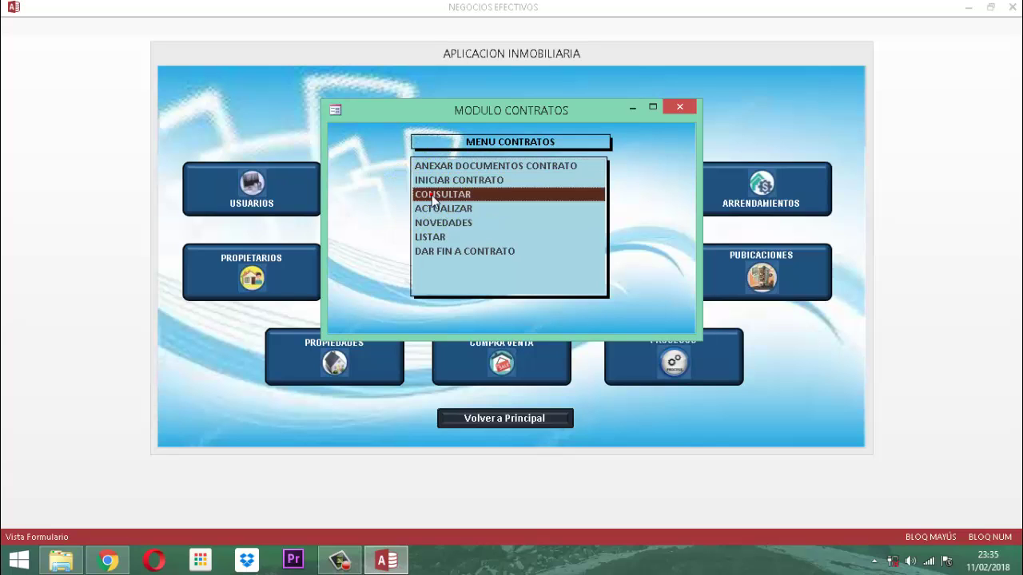
left_click(432, 195)
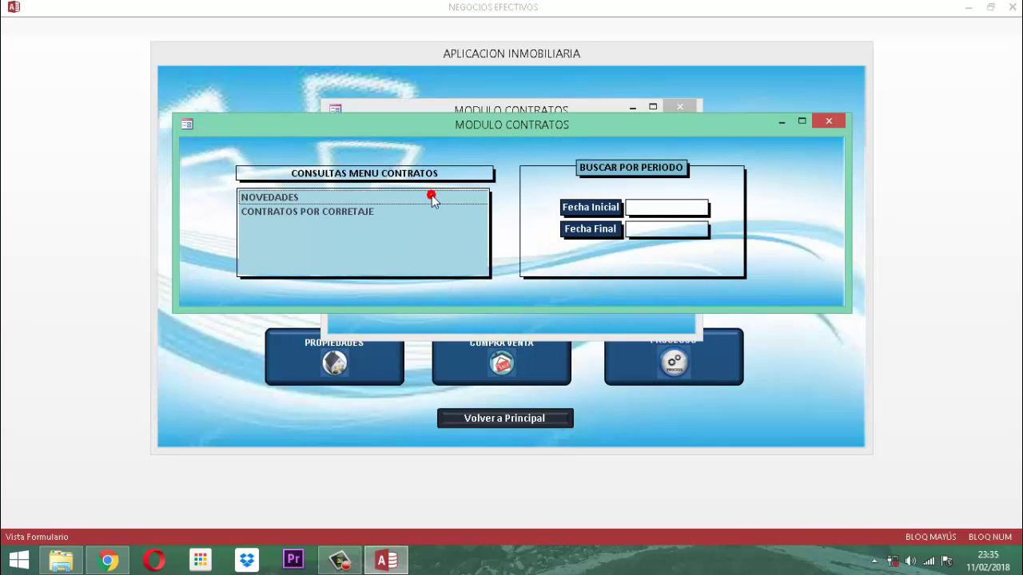
double_click(270, 199)
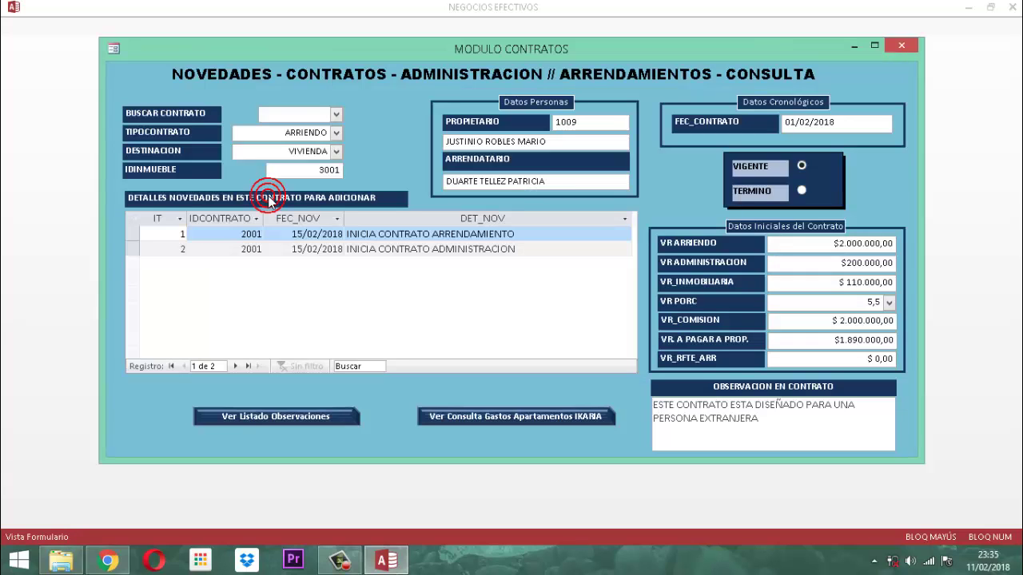
left_click(335, 115)
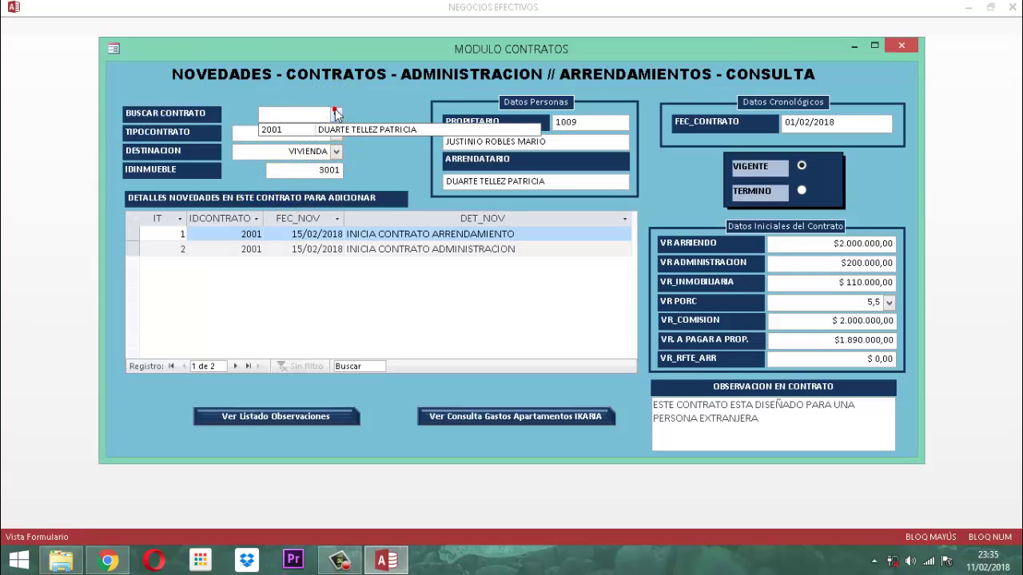
left_click(291, 131)
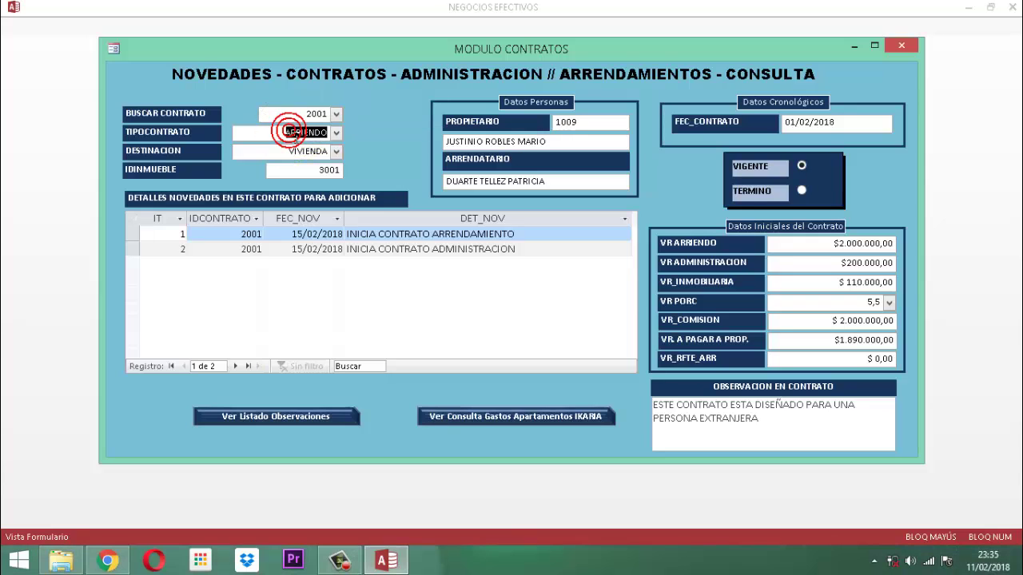
Step through contract 2001's owner, tenant, date and administration value fields
key("Tab")
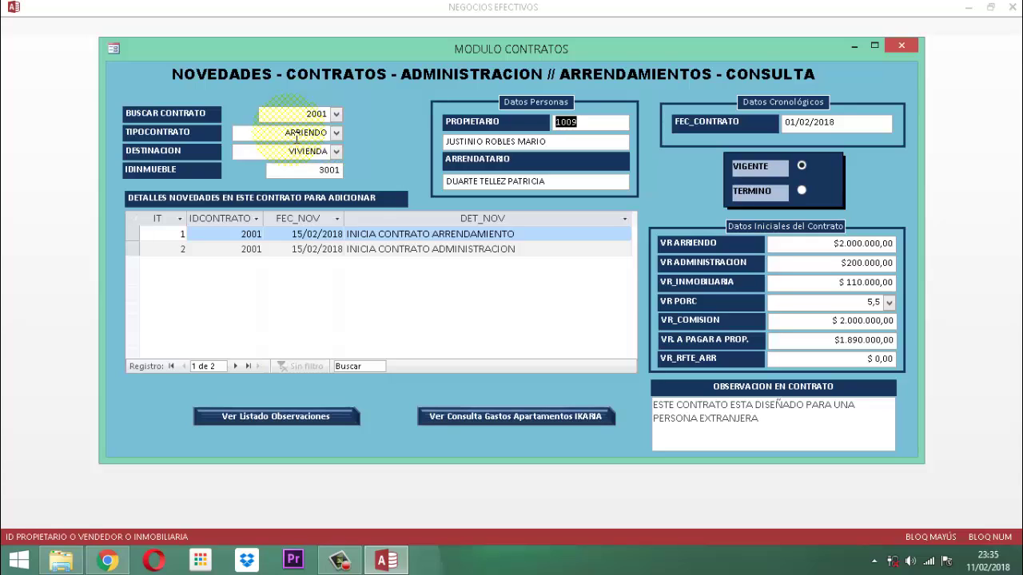
key("Tab")
key("Tab")
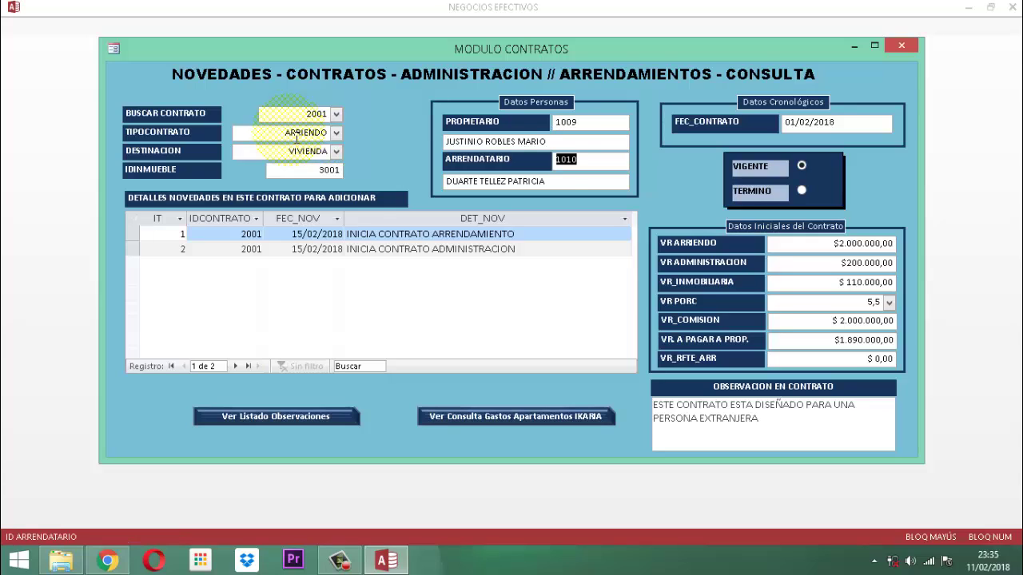
key("Tab")
key("Tab")
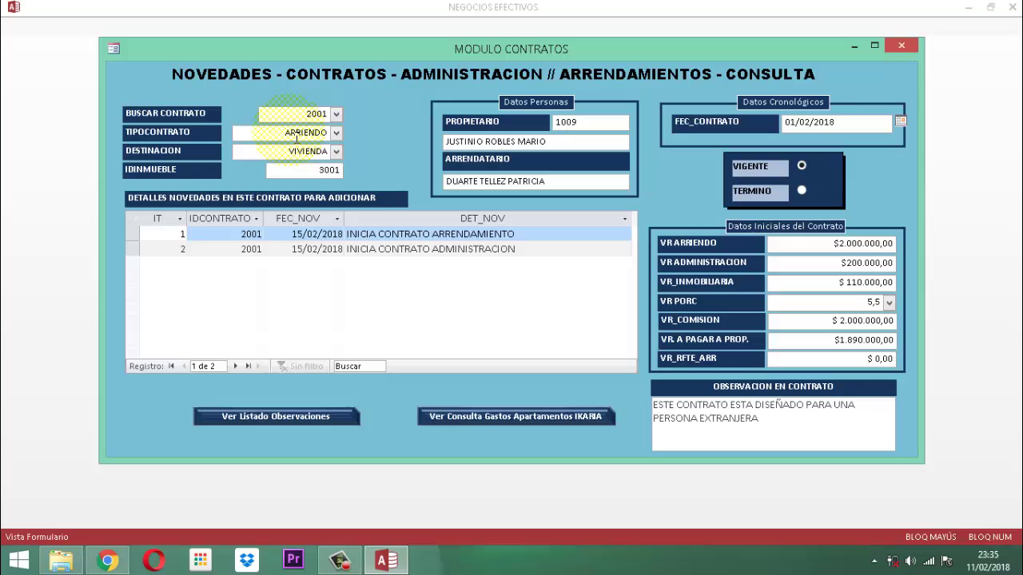
key("Tab")
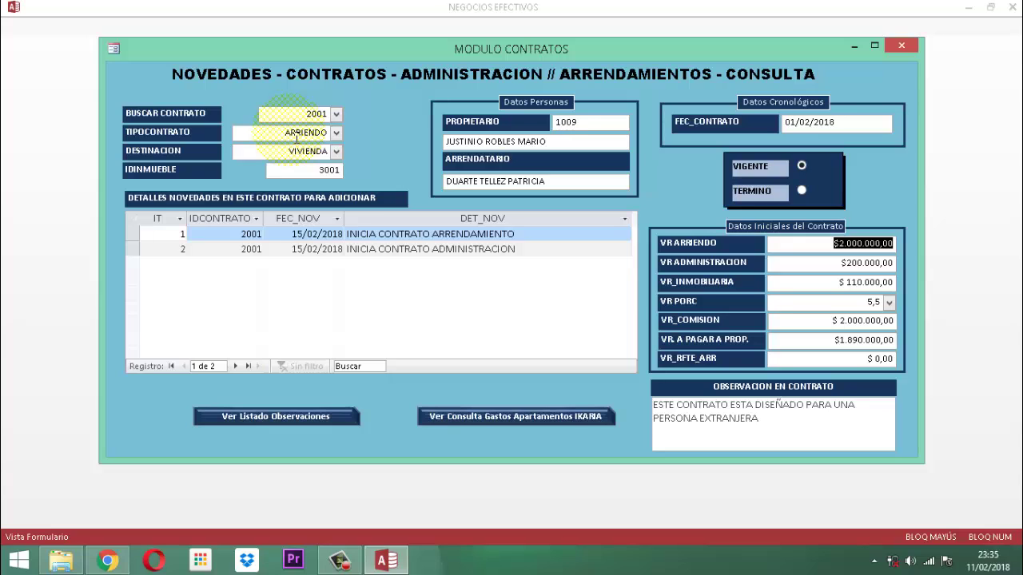
key("Tab")
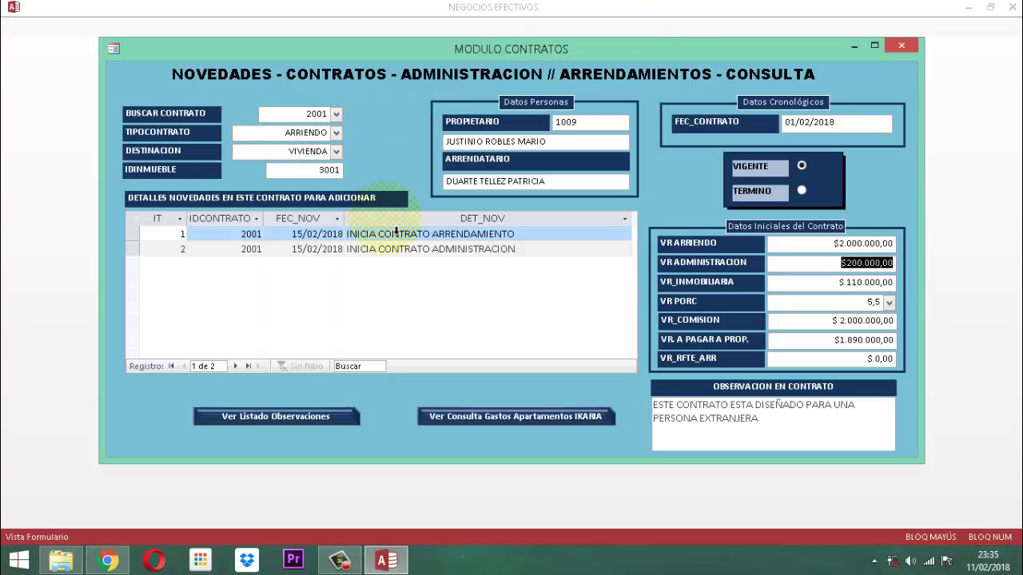
Close the novelties form, the consultations menu and the contracts module menu
left_click(893, 48)
left_click(831, 120)
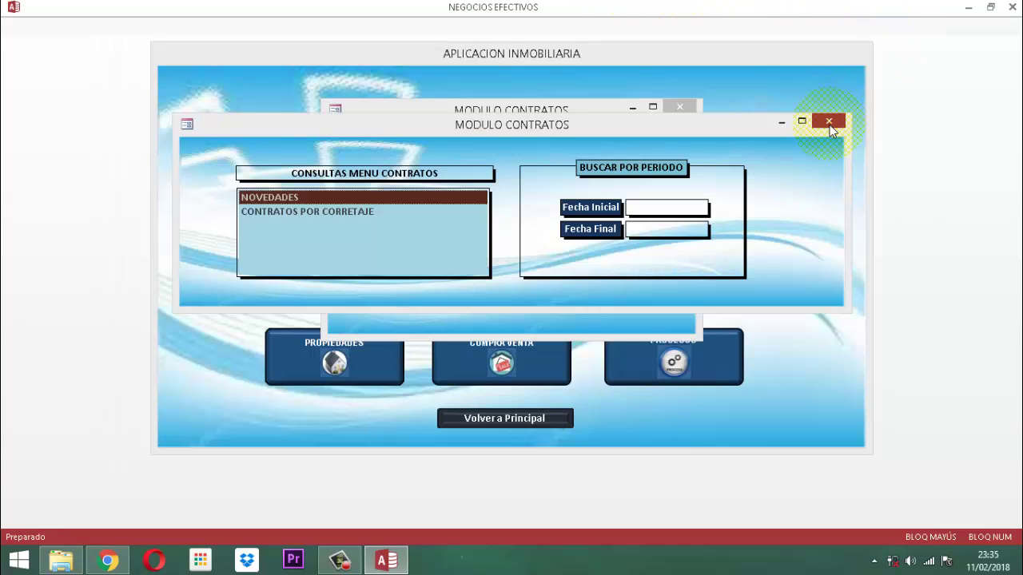
left_click(678, 107)
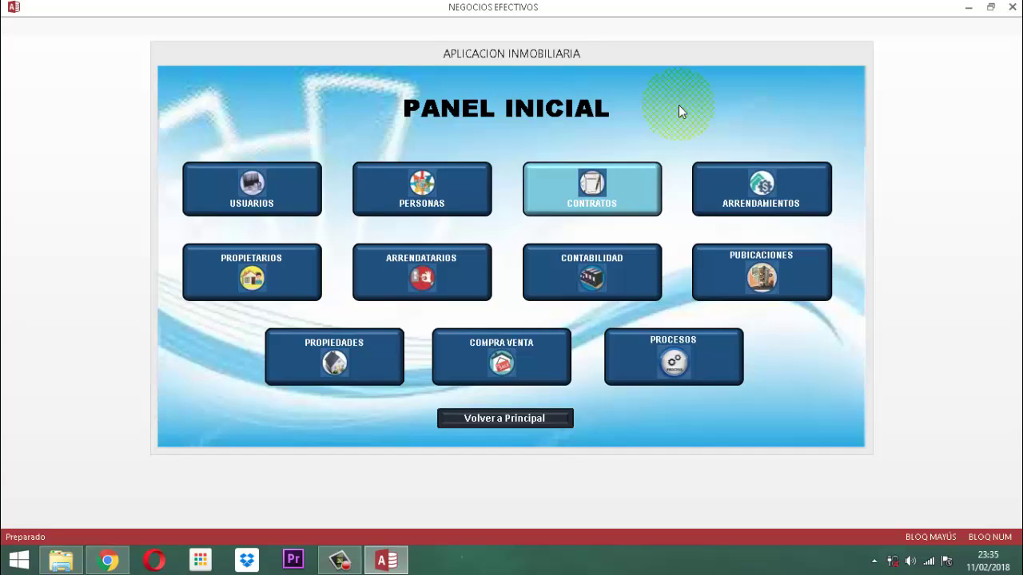
Create a building expense voucher via CONTABILIDAD > GENERAR INSTRUMENTO CONTABLE > Hacer CE para Edificio
left_click(573, 279)
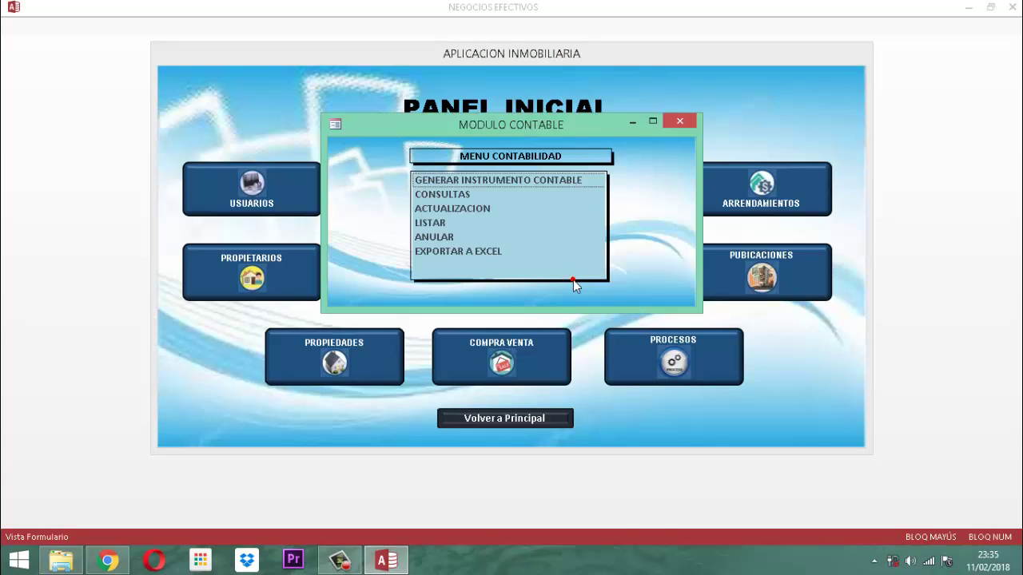
left_click(488, 180)
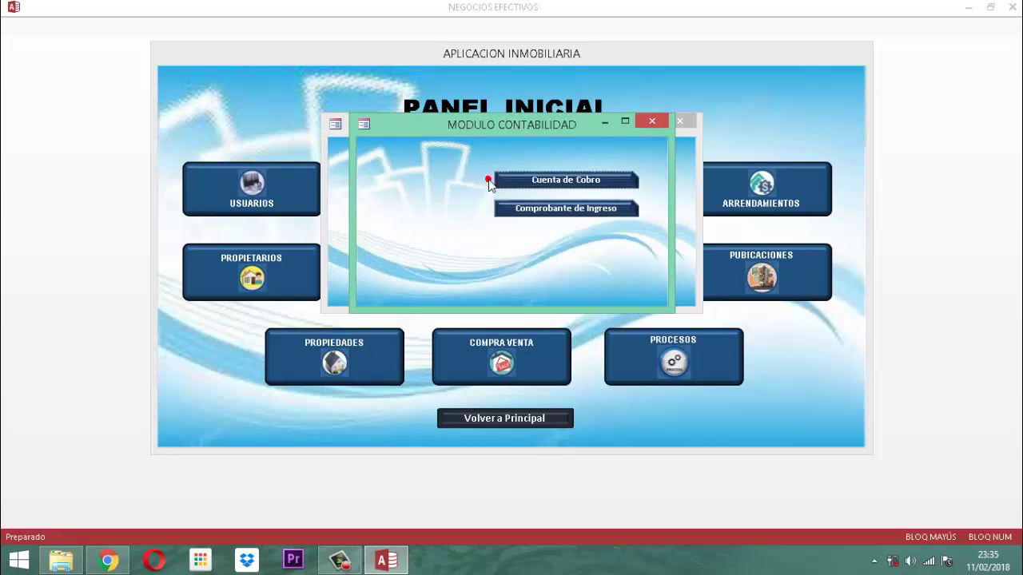
left_click(562, 236)
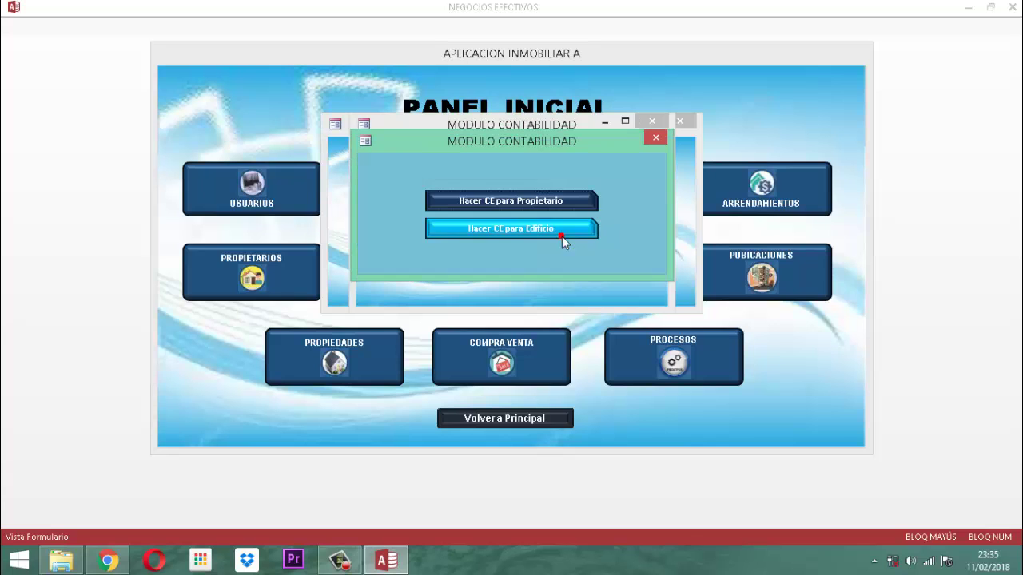
left_click(520, 233)
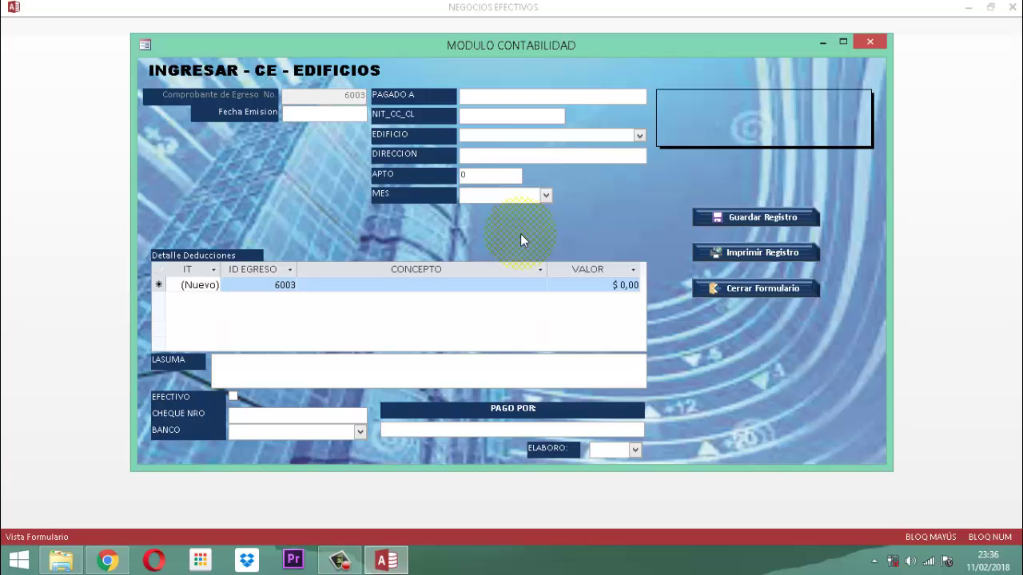
Enter issue date 11/02/2018, the payee's name and the payee's id number
type("11/02/2018")
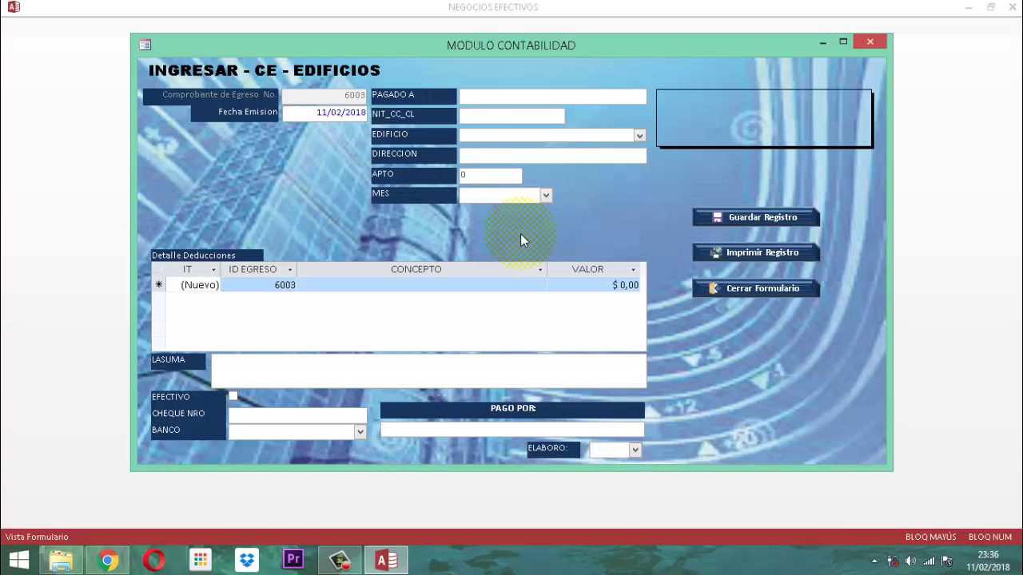
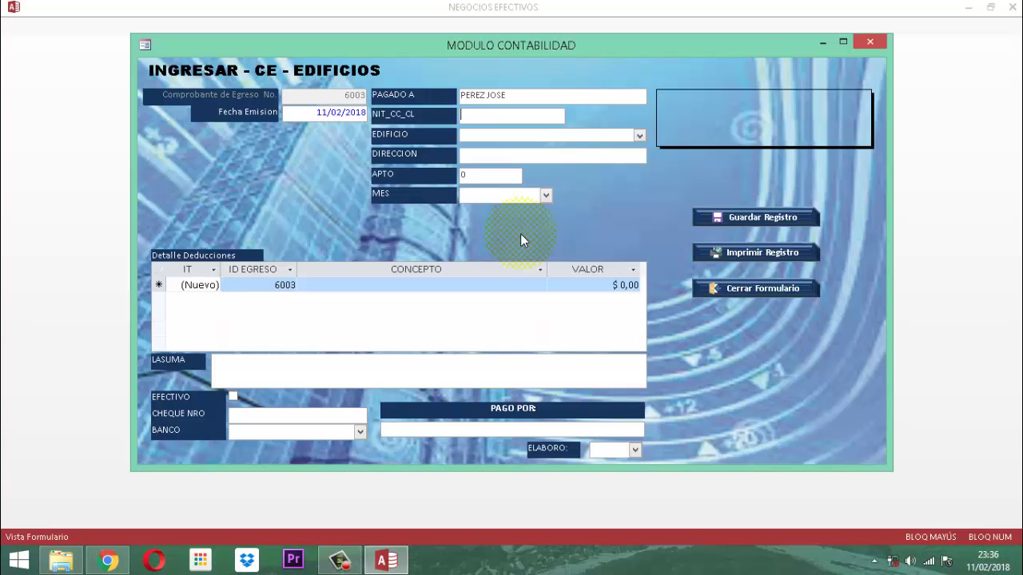
key("Tab")
Choose building EL MIRADOR and month FEBRERO for voucher 6003
key("Tab")
key("alt+Down")
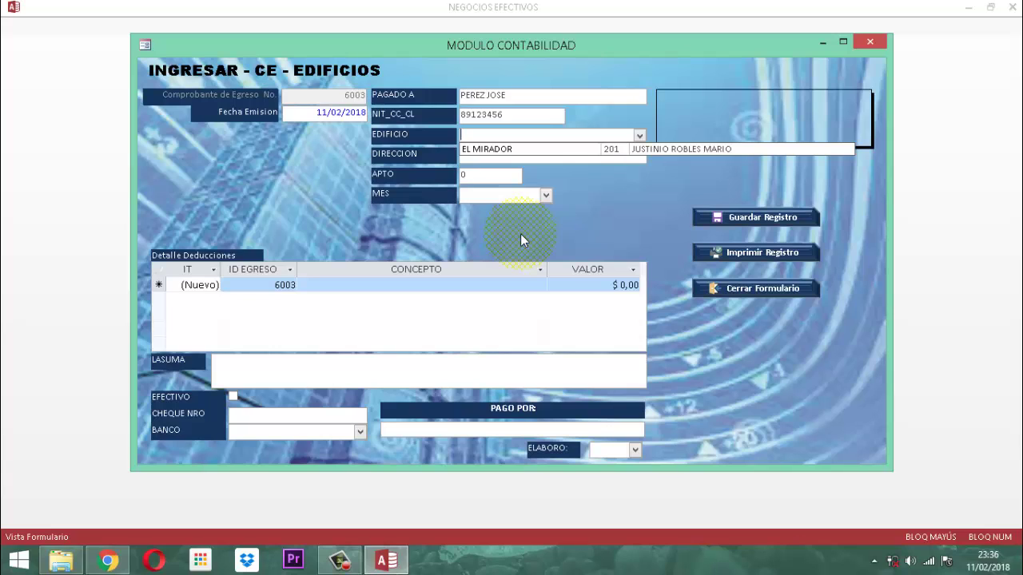
key("Down")
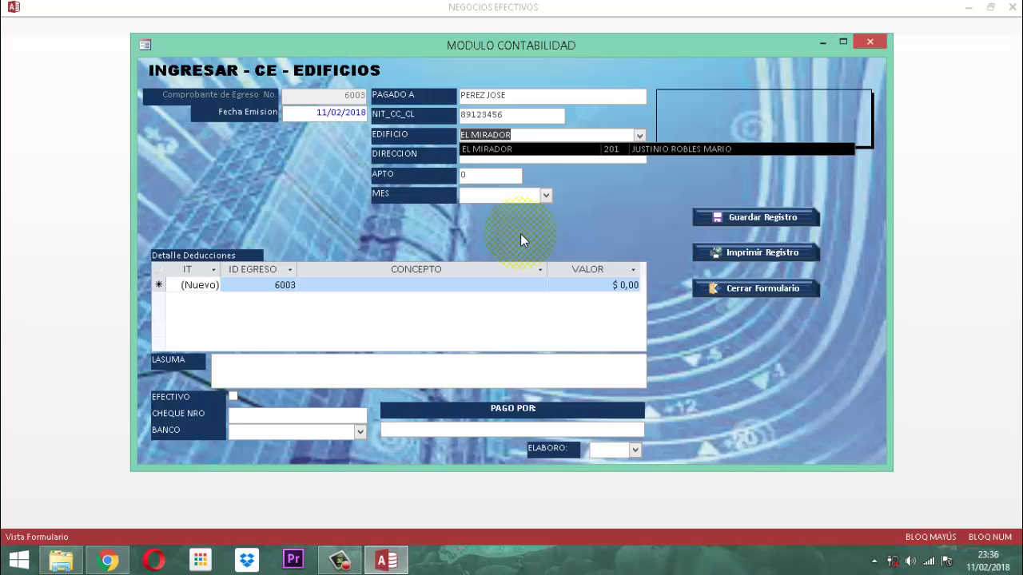
key("Return")
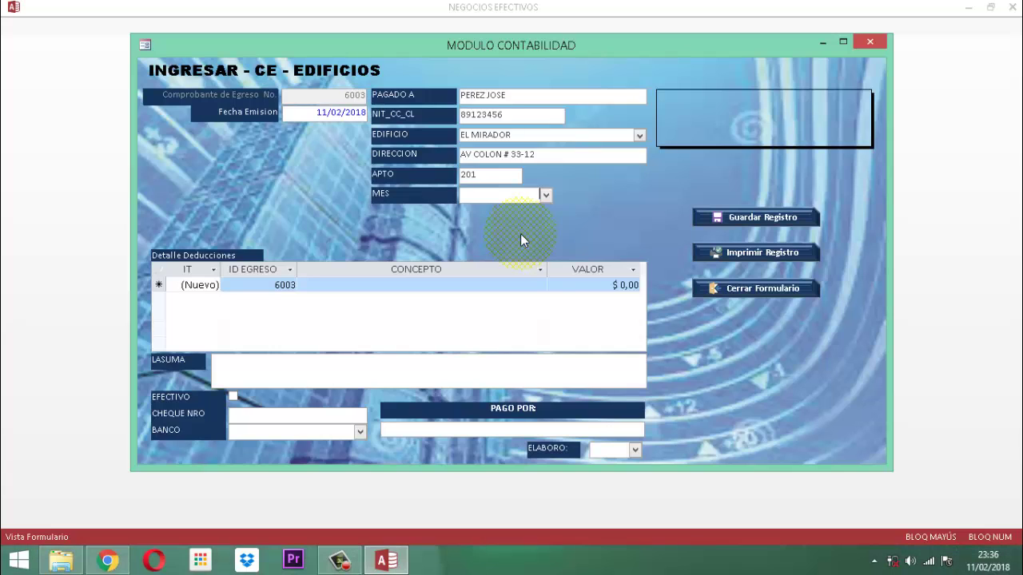
key("alt+Down")
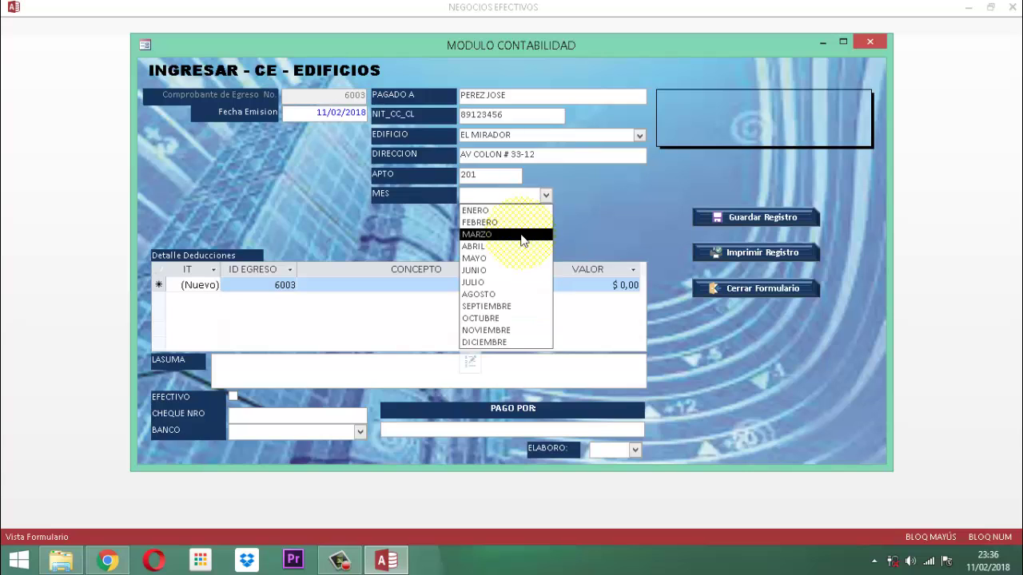
type("FEBRERO")
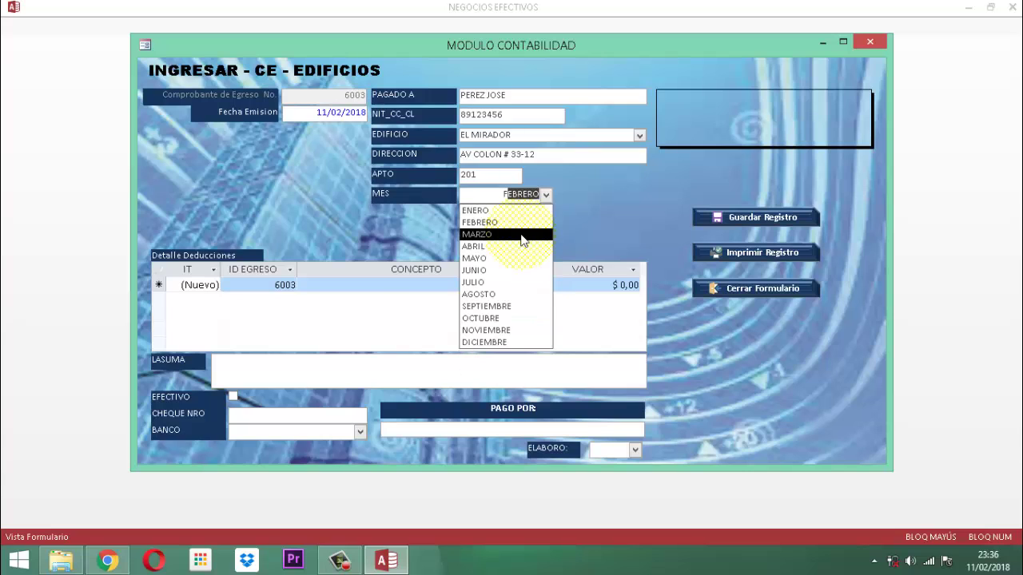
key("Return")
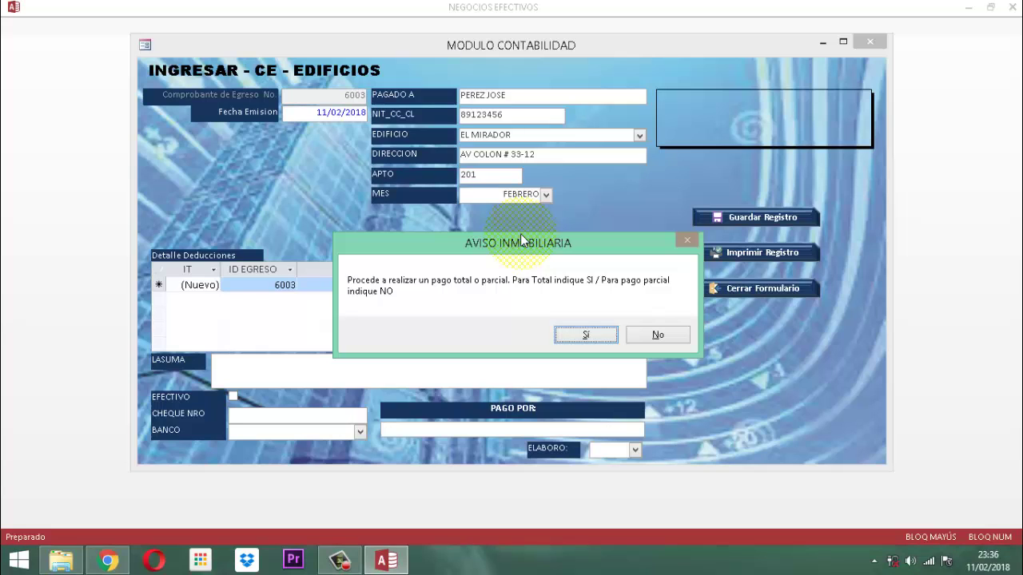
Confirm a total payment so the February apartment 201 concept fills in, then enter the deductions
key("Return")
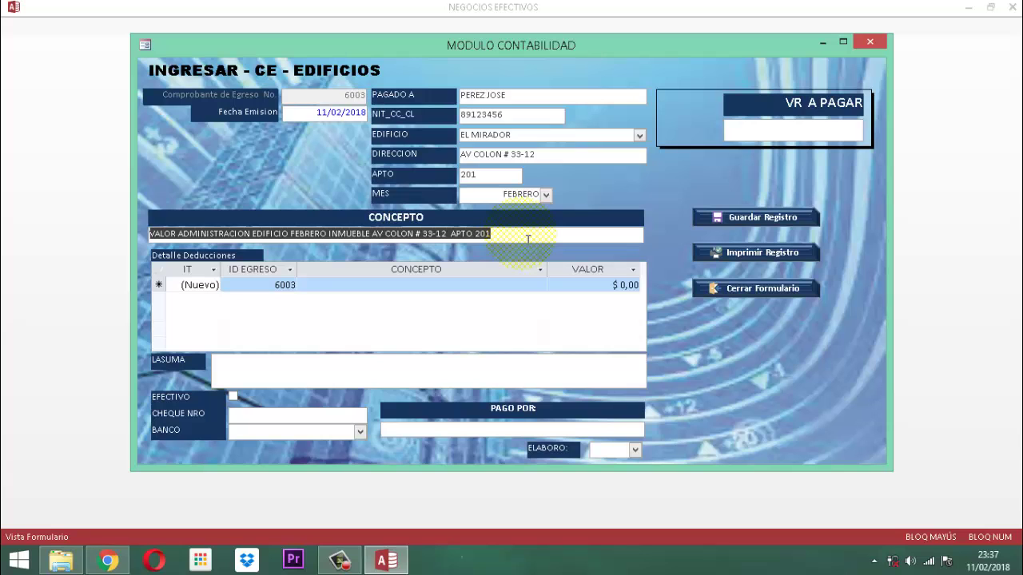
key("Tab")
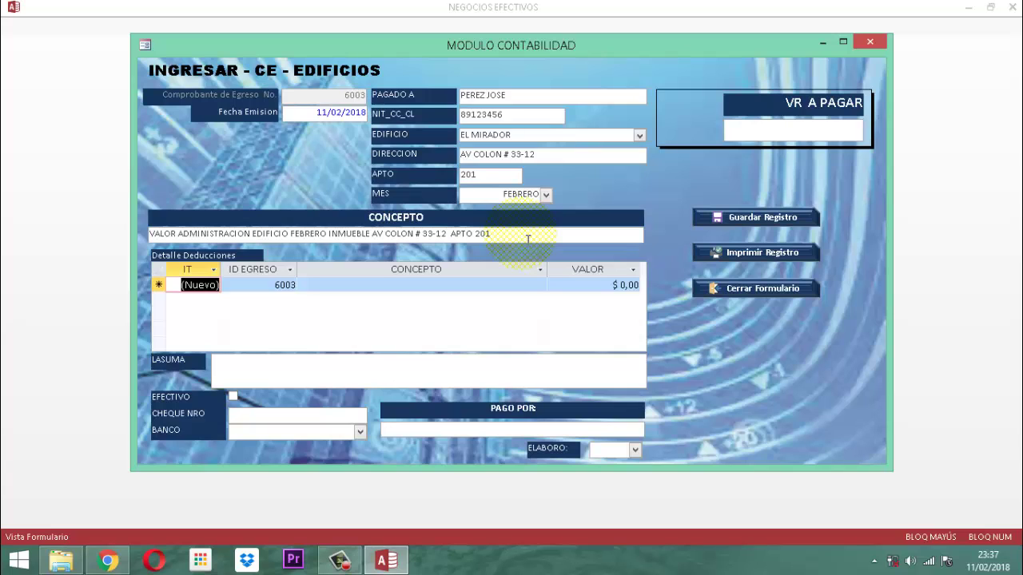
Add a deduction line with concept ADMON EDIFICIO worth $ 200.000,00
key("Tab")
key("Tab")
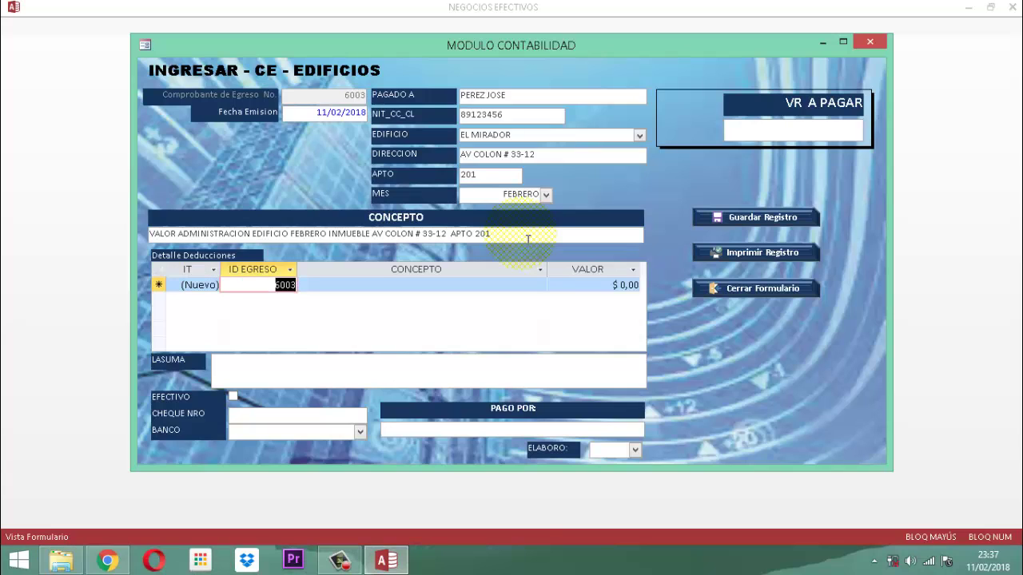
key("alt+Down")
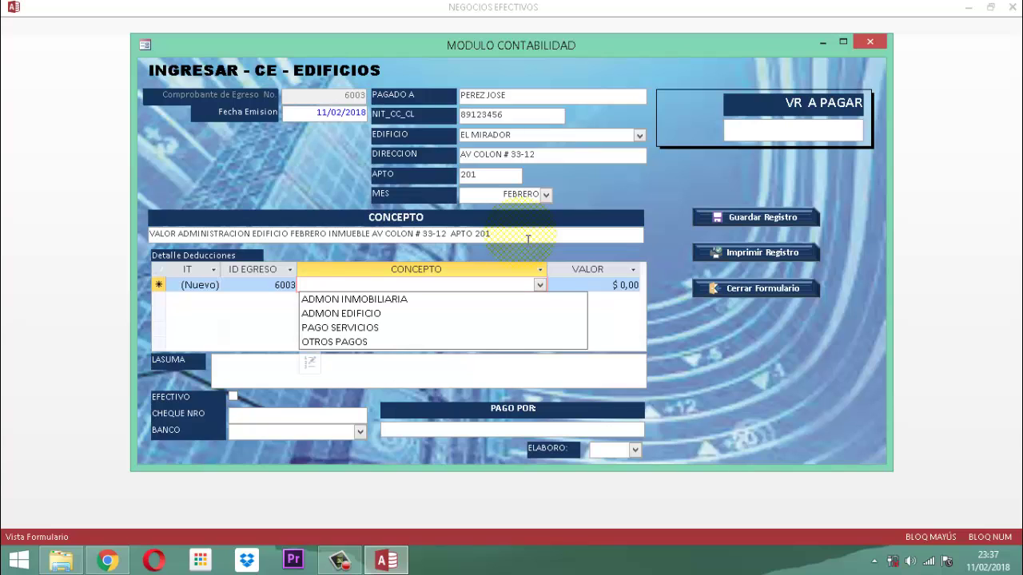
key("Down")
key("Down")
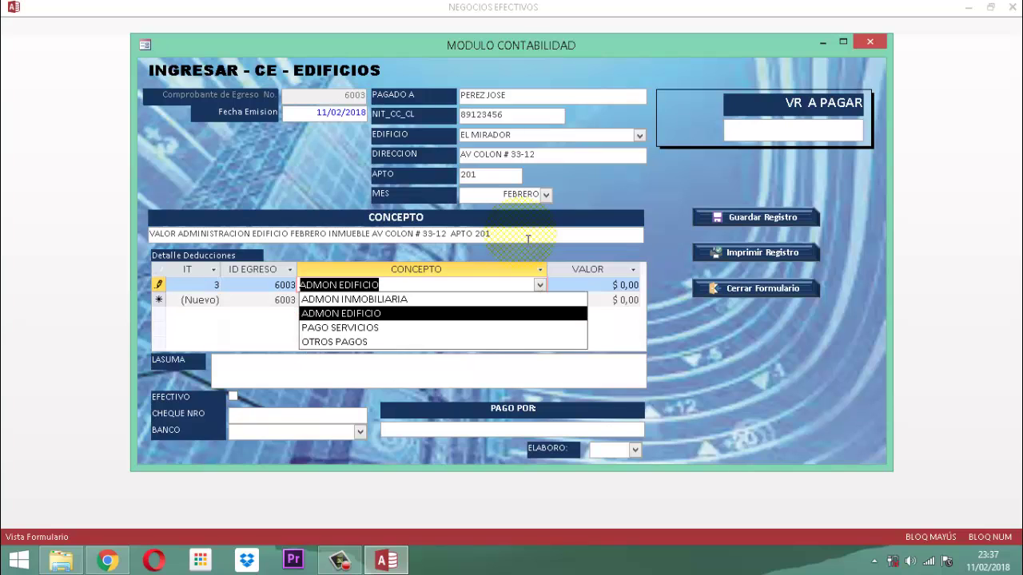
key("Tab")
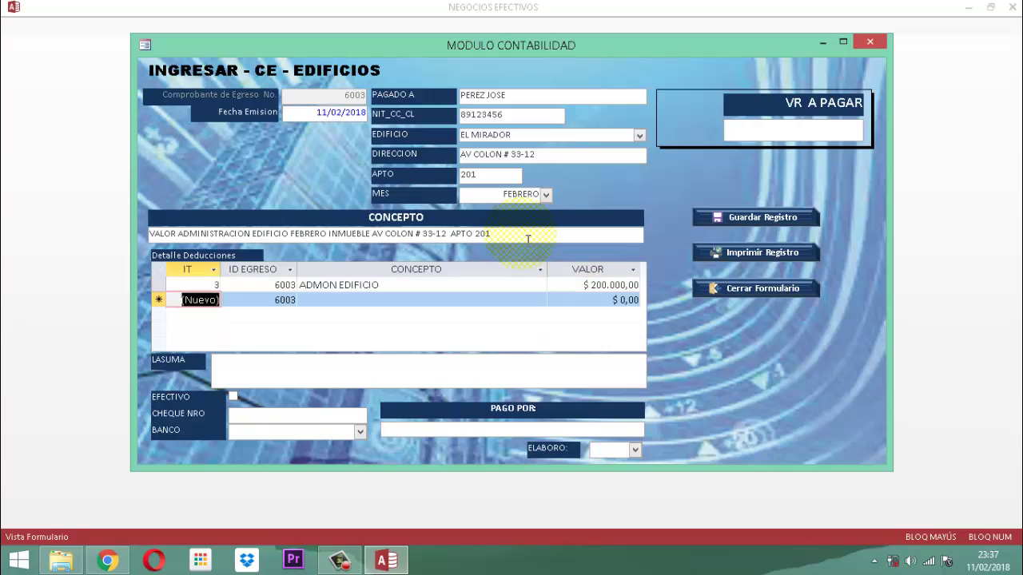
key("Tab")
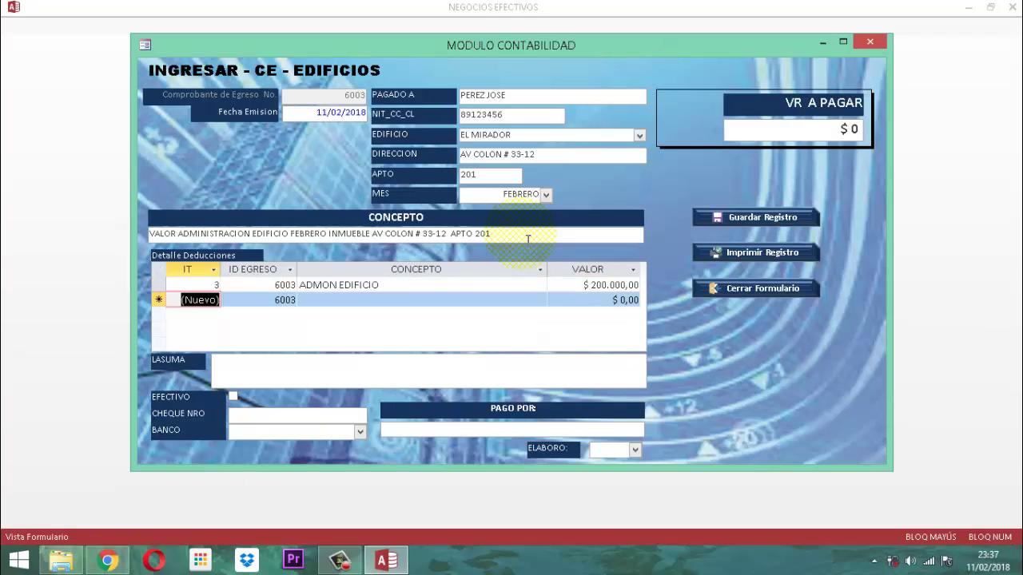
Try to change the VR A PAGAR total, which remains at $ 0
left_click(527, 239)
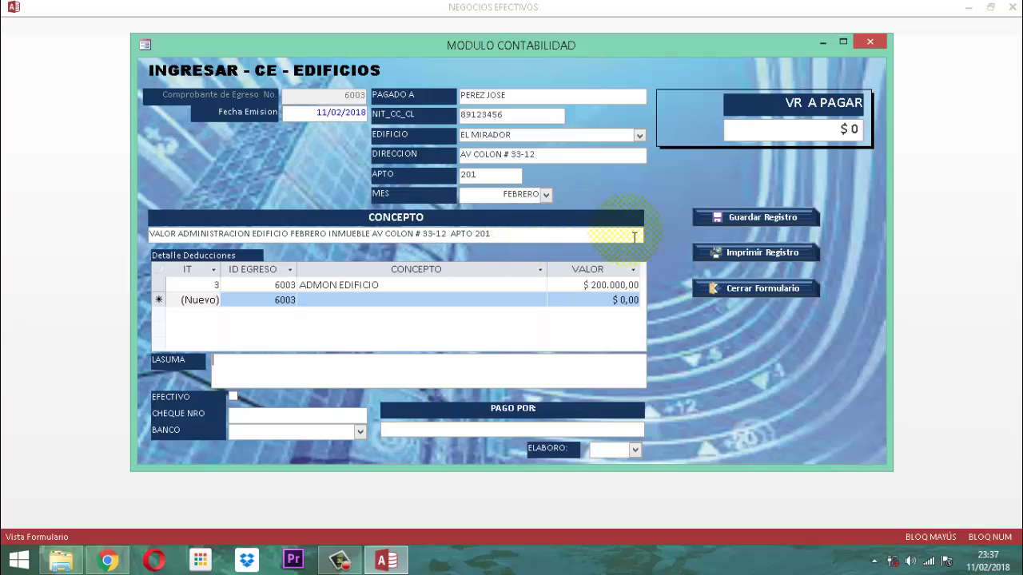
left_click(825, 134)
left_click(819, 129)
double_click(826, 134)
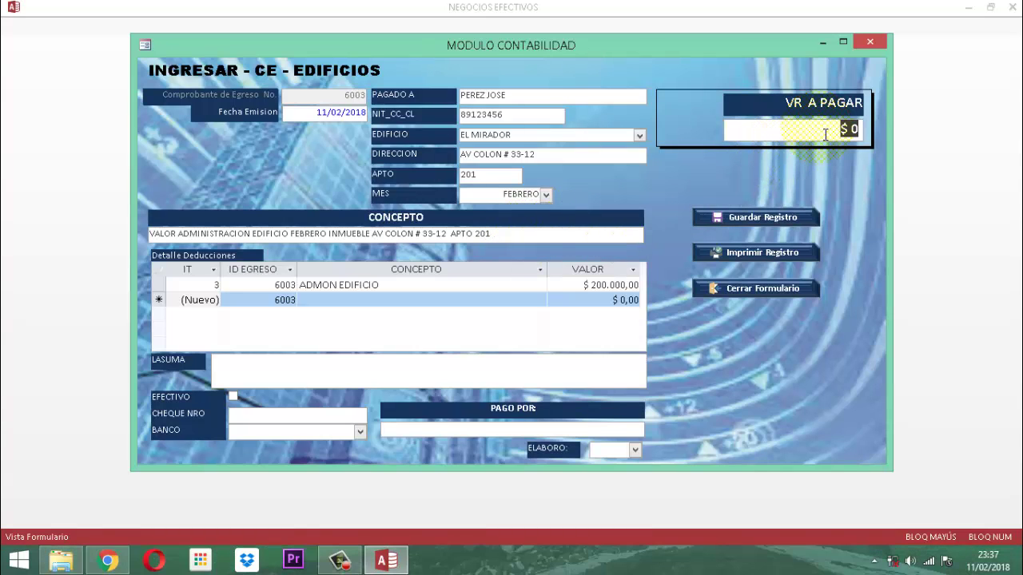
key("2")
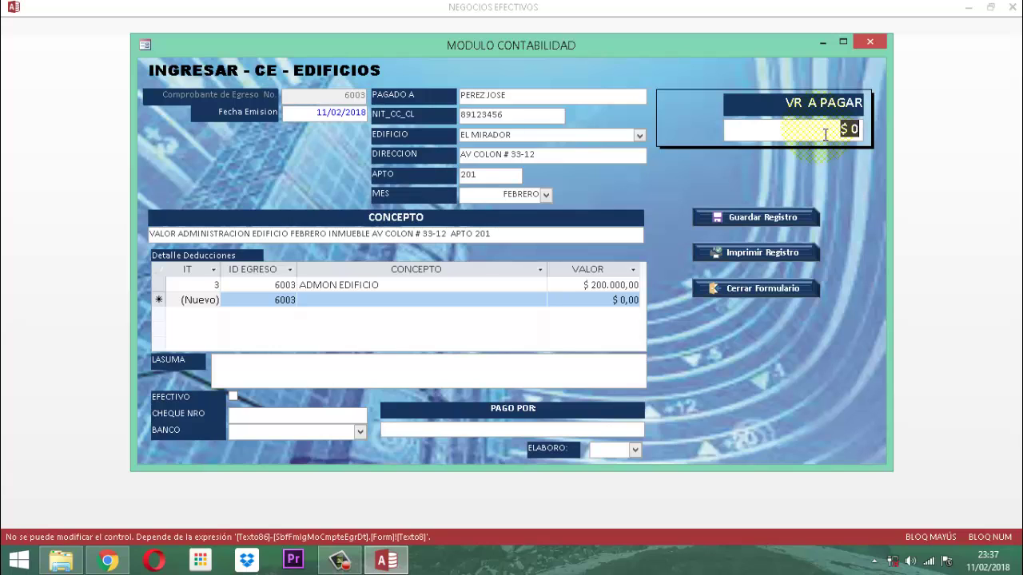
left_click(826, 134)
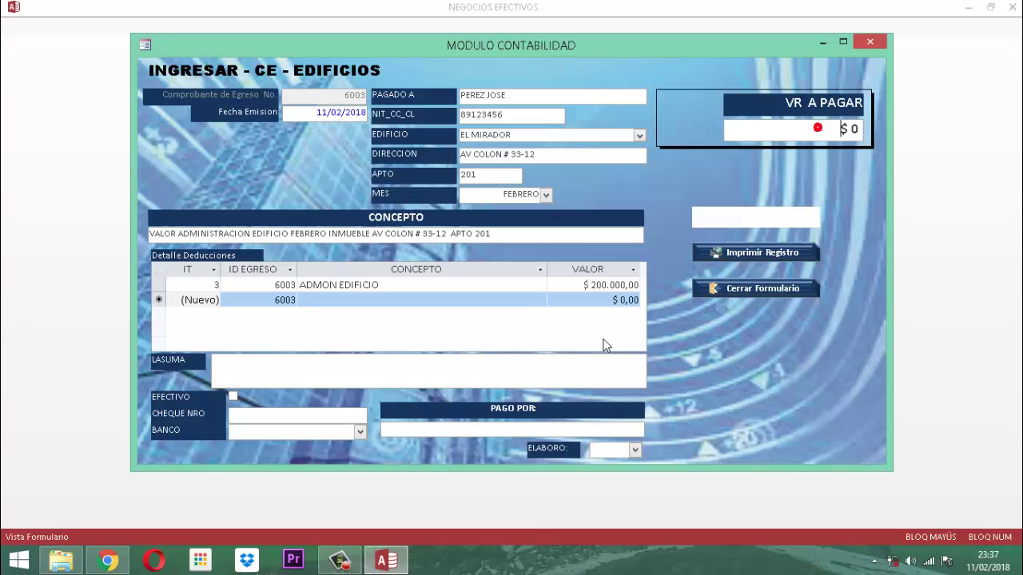
left_click(280, 367)
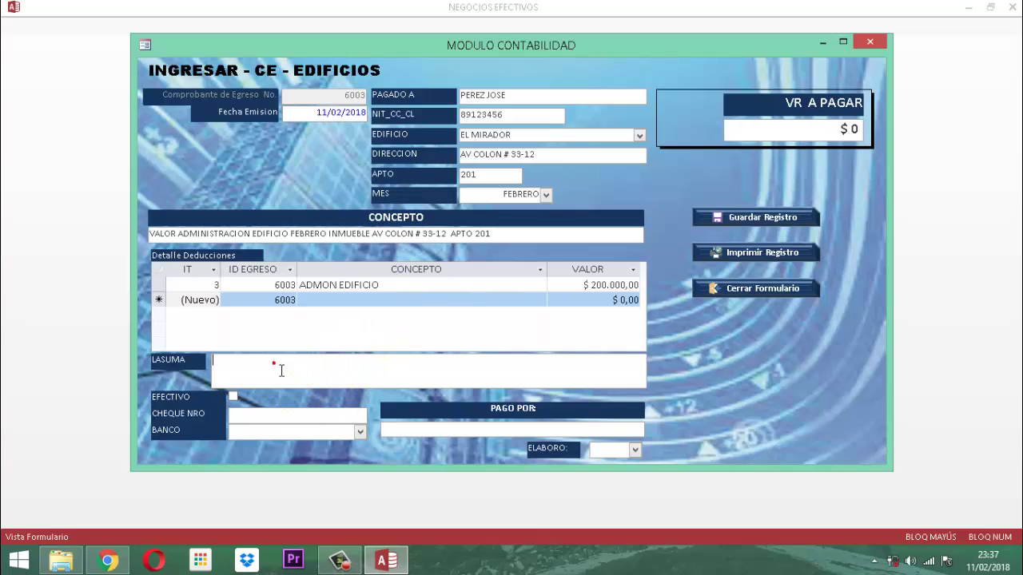
left_click(278, 366)
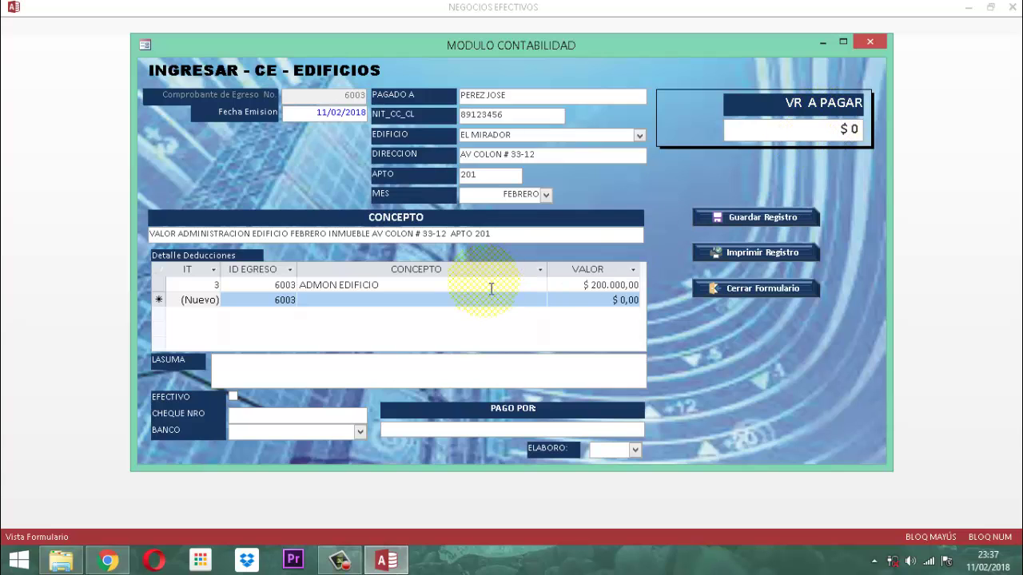
Re-enter the ADMON EDIFICIO value as 200.000 and select the VR A PAGAR total again
double_click(581, 284)
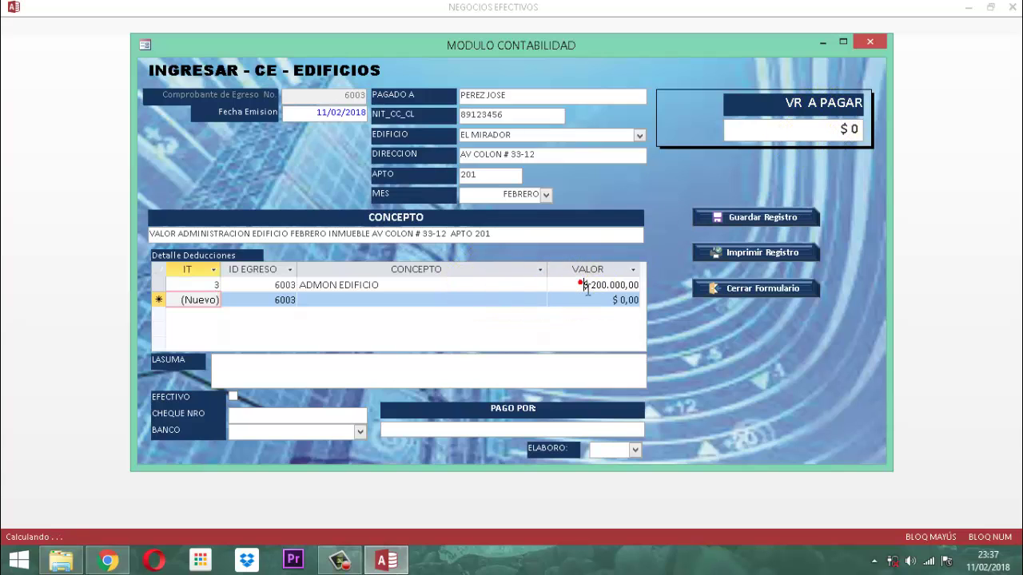
left_click_drag(615, 294, 642, 286)
type("2")
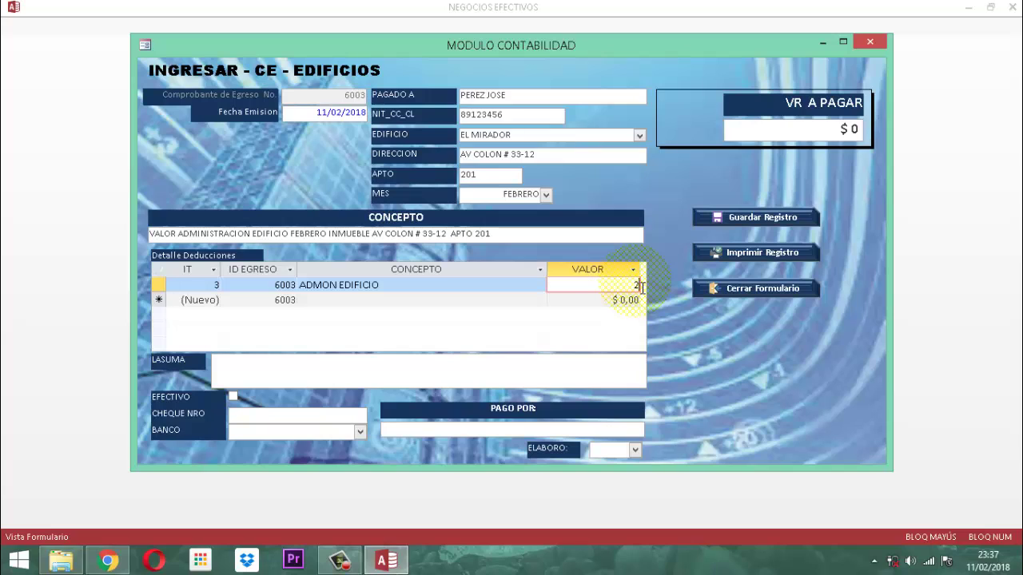
type("00.000")
key("Return")
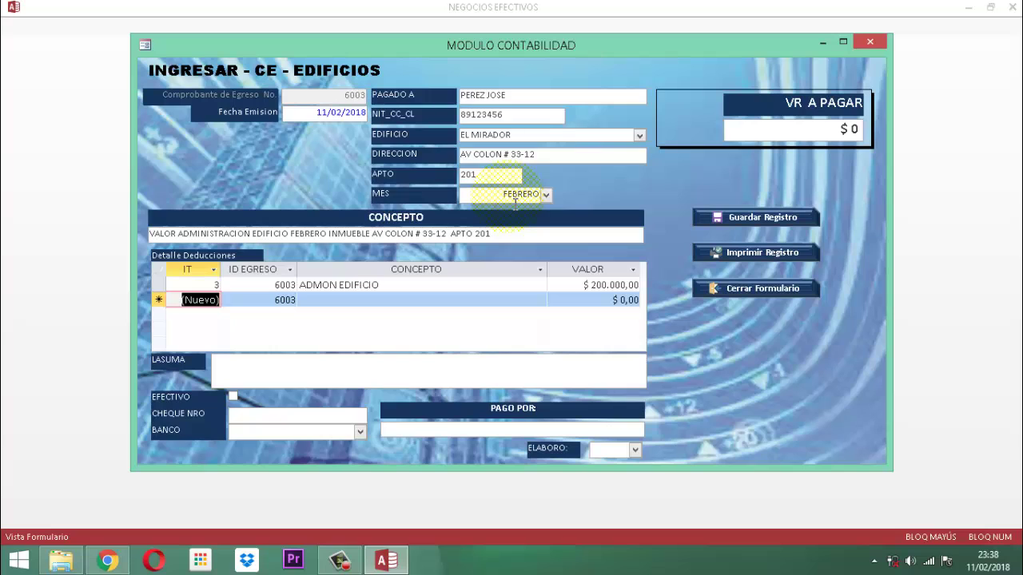
left_click(242, 365)
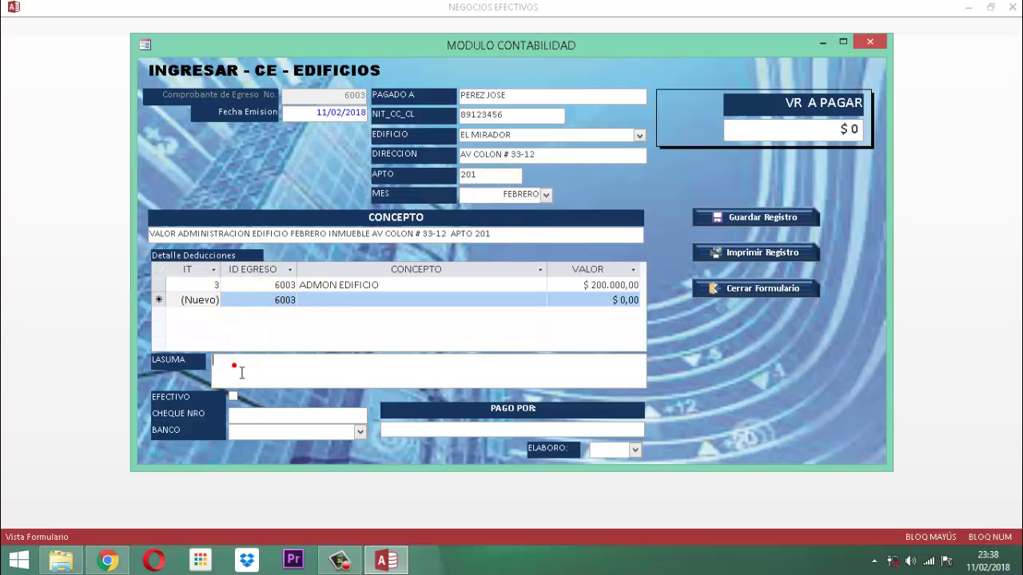
left_click(816, 137)
left_click_drag(804, 135, 869, 128)
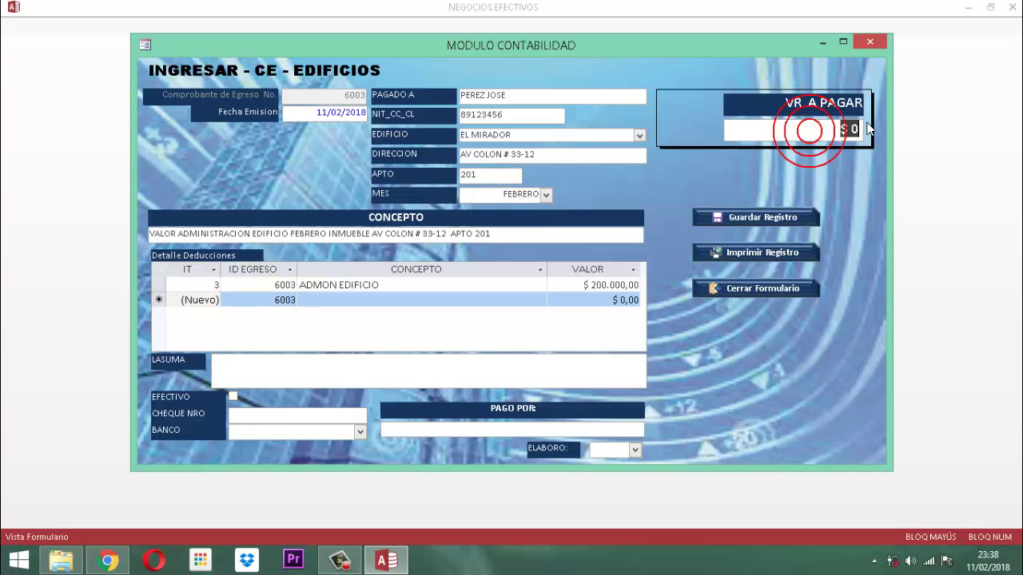
Abandon voucher 6003 and go to CONTABILIDAD > GENERAR INSTRUMENTO CONTABLE > Comprobante de Egreso
key("Delete")
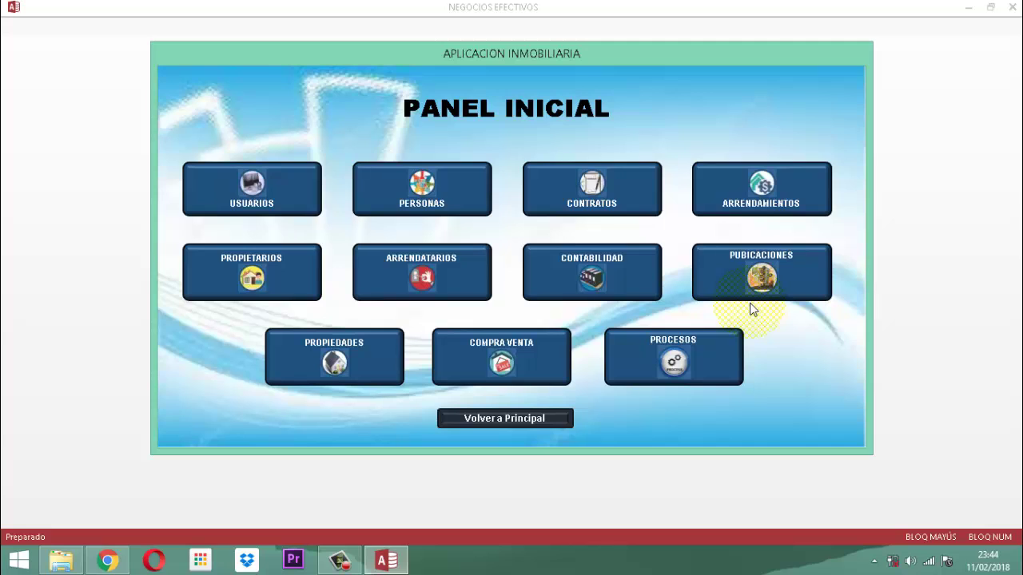
left_click(597, 277)
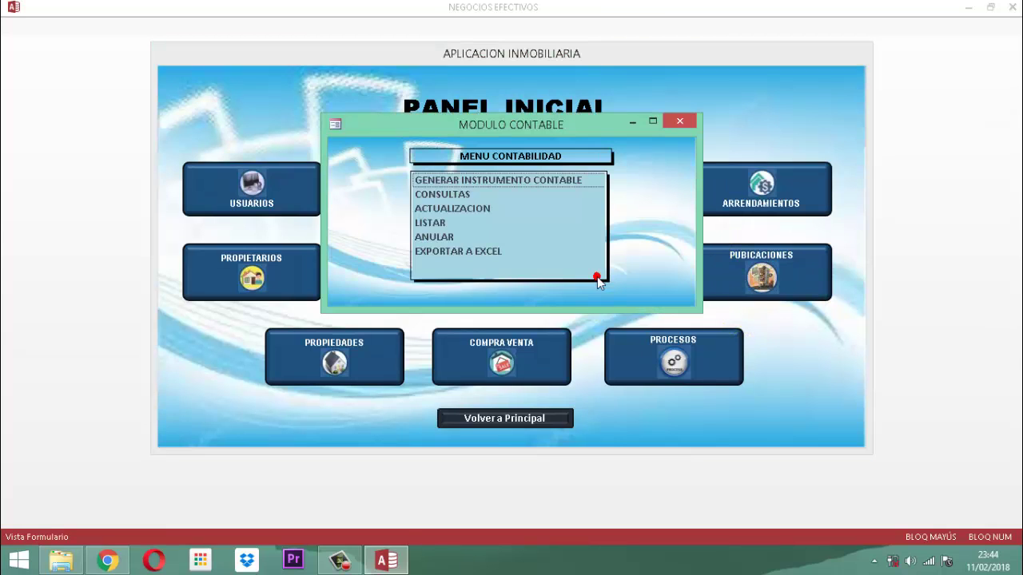
double_click(503, 181)
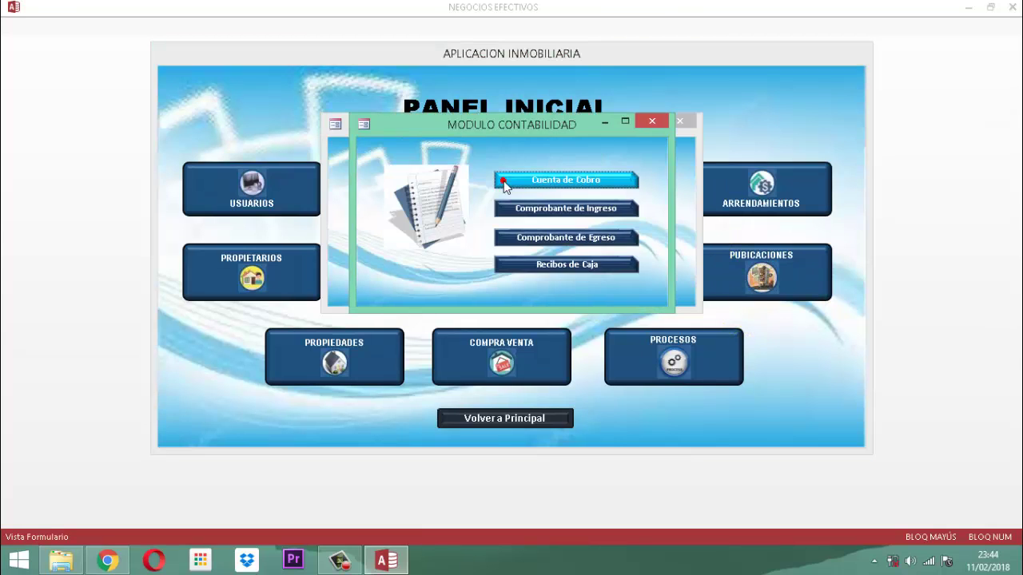
left_click(558, 236)
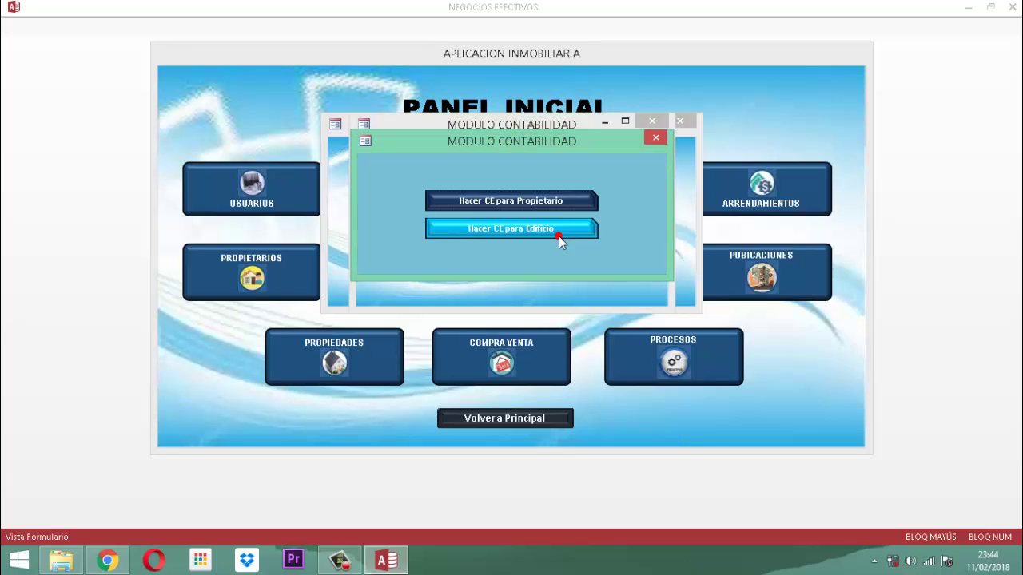
Start a new building voucher with date 11/02/2018, the payee's name and id number
left_click(518, 231)
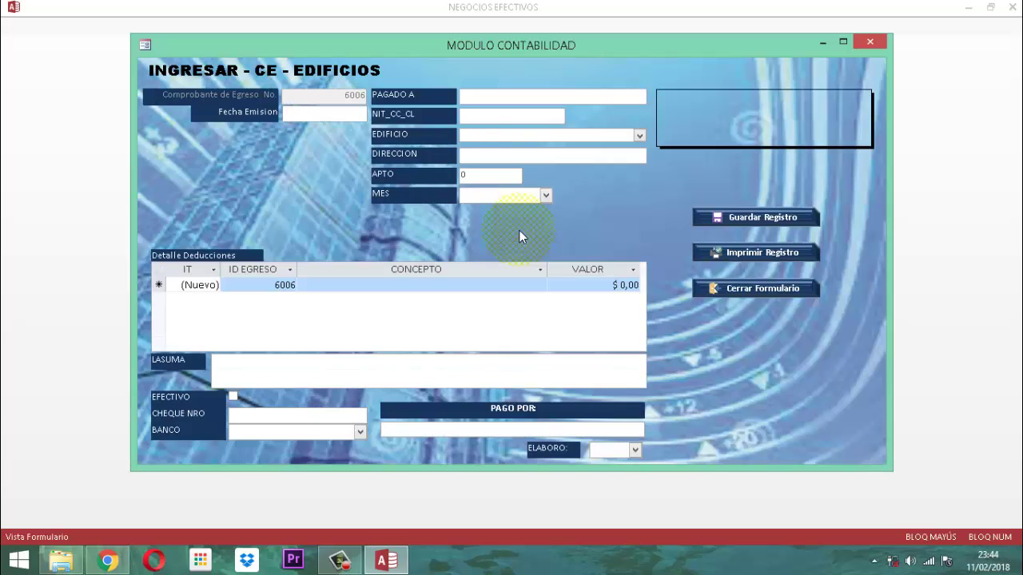
type("11/02/2018")
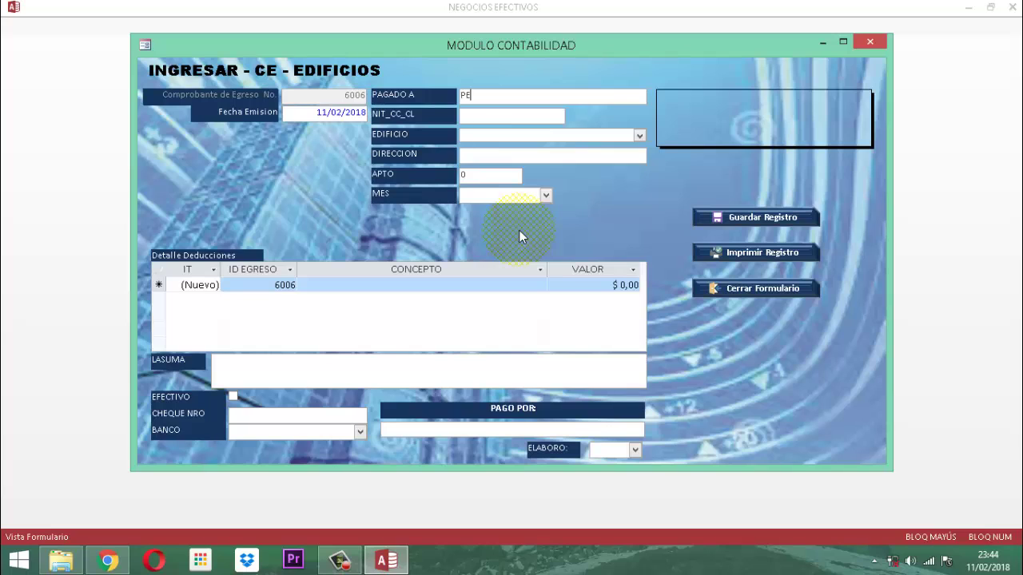
key("Tab")
key("Tab")
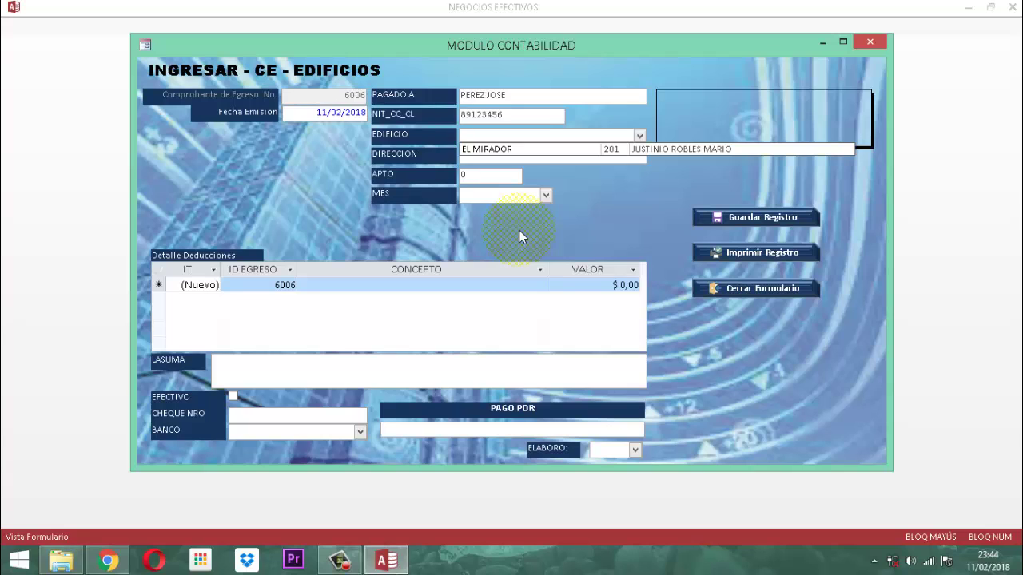
Choose building EL MIRADOR and month FEBRERO for voucher 6006
key("Down")
key("Return")
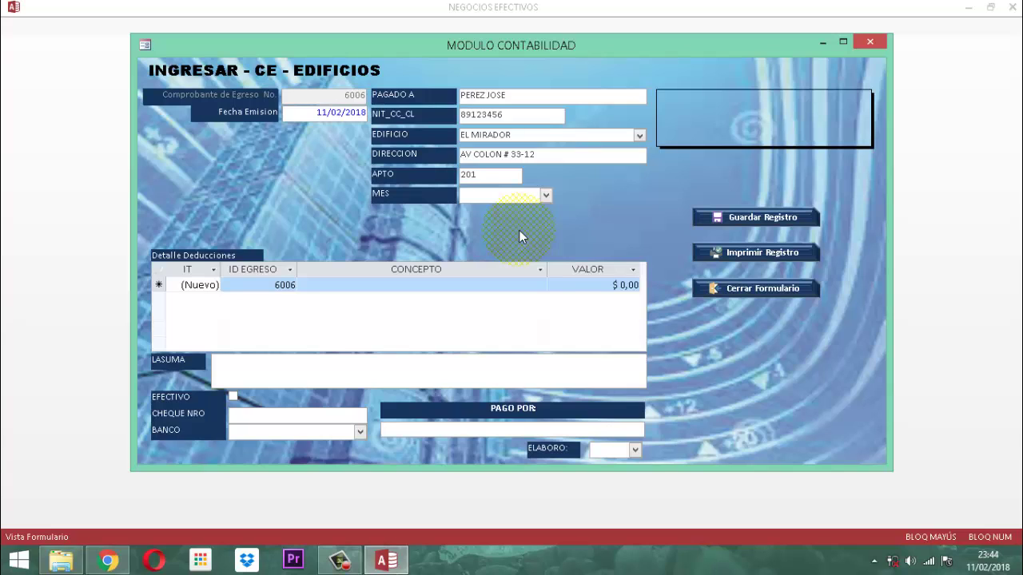
type("f")
key("Return")
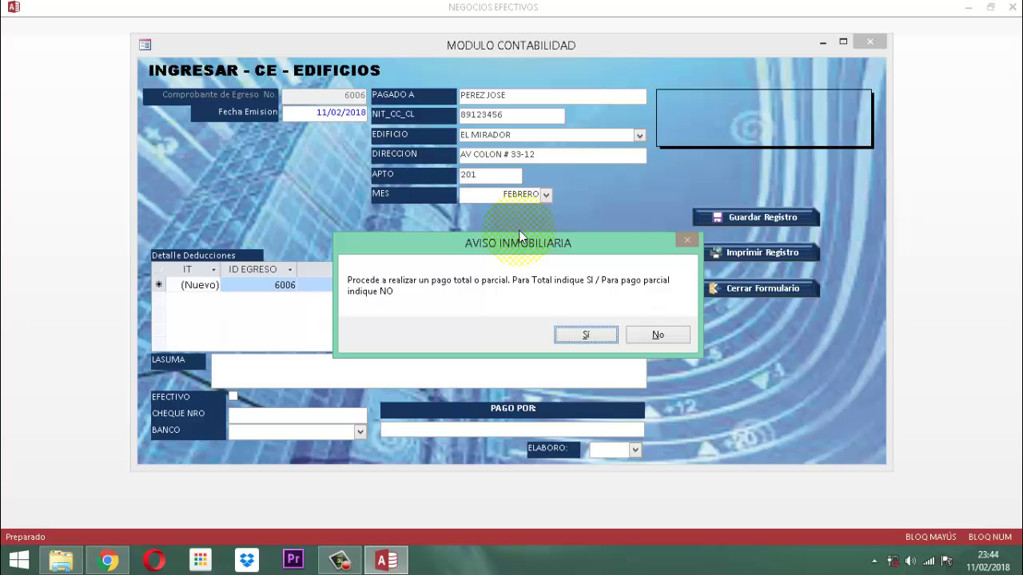
Enter concept 'VR CUOTA ADMINISTRACION MES FEB.2018' and 200000 as the amount to pay
key("Return")
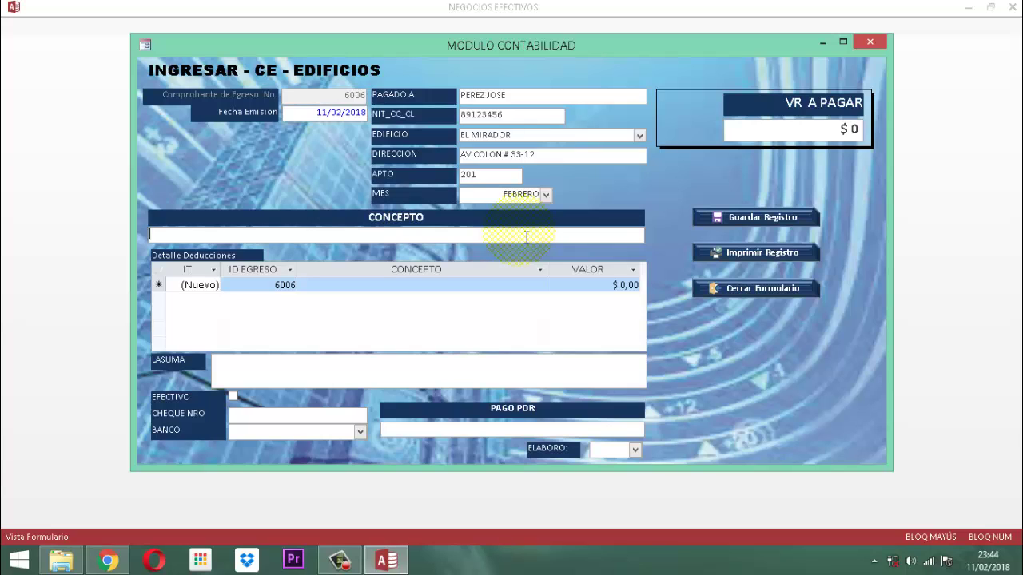
type("VR ")
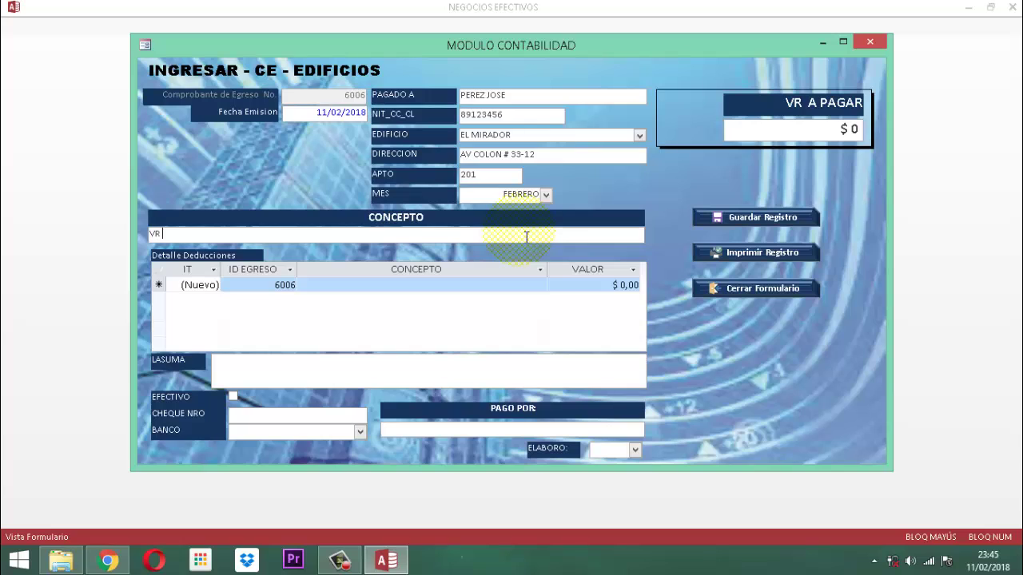
type("CUOTA ADMINISTRACION MES")
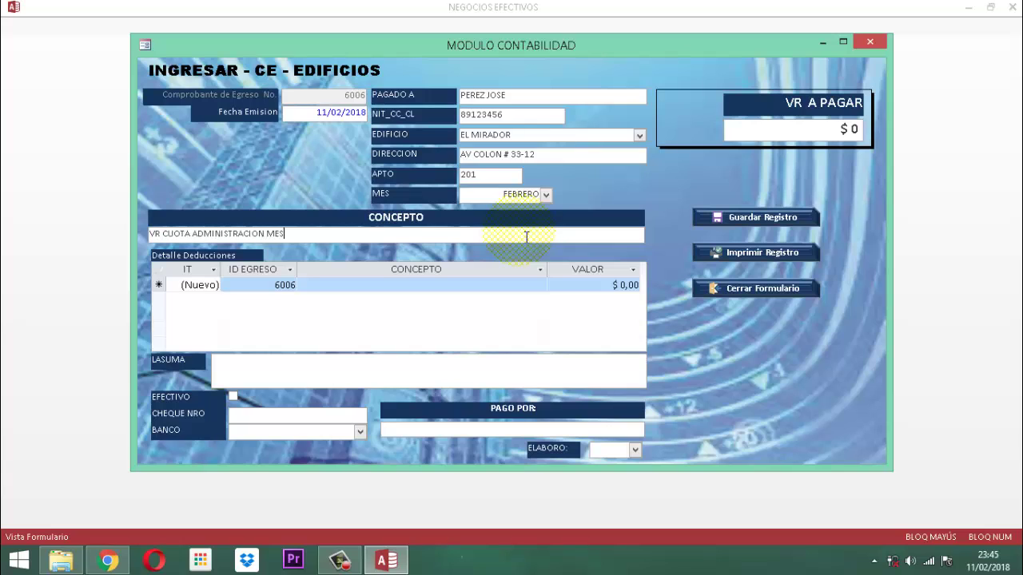
type(" FEB.2018")
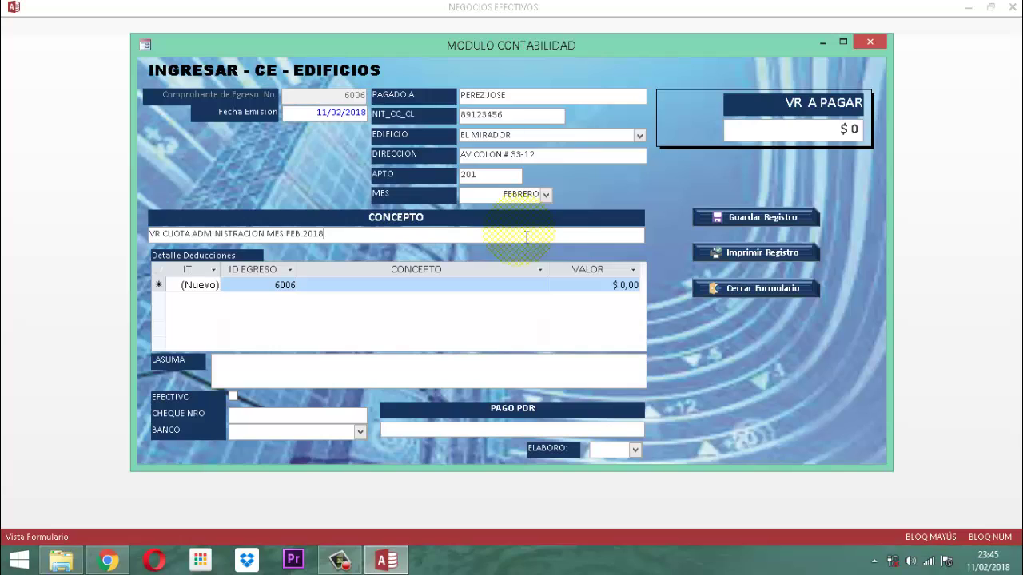
key("Tab")
type("200000")
key("Tab")
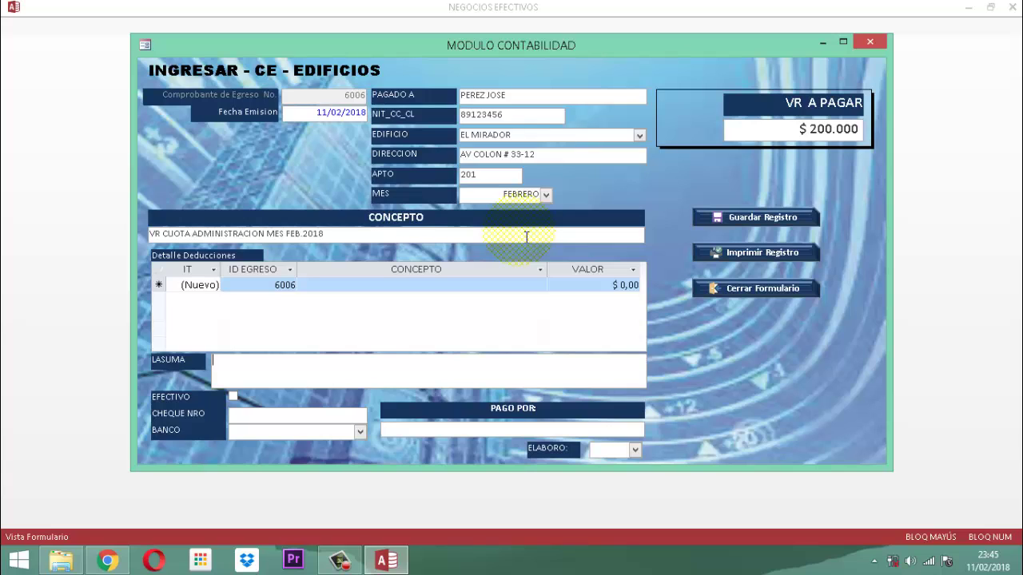
Write the amount as 'DOSCIENTOS MIL PESOS MCTE.' and mark the voucher paid in cash
type("DOSCIENTOS MIL PESOS MCTE")
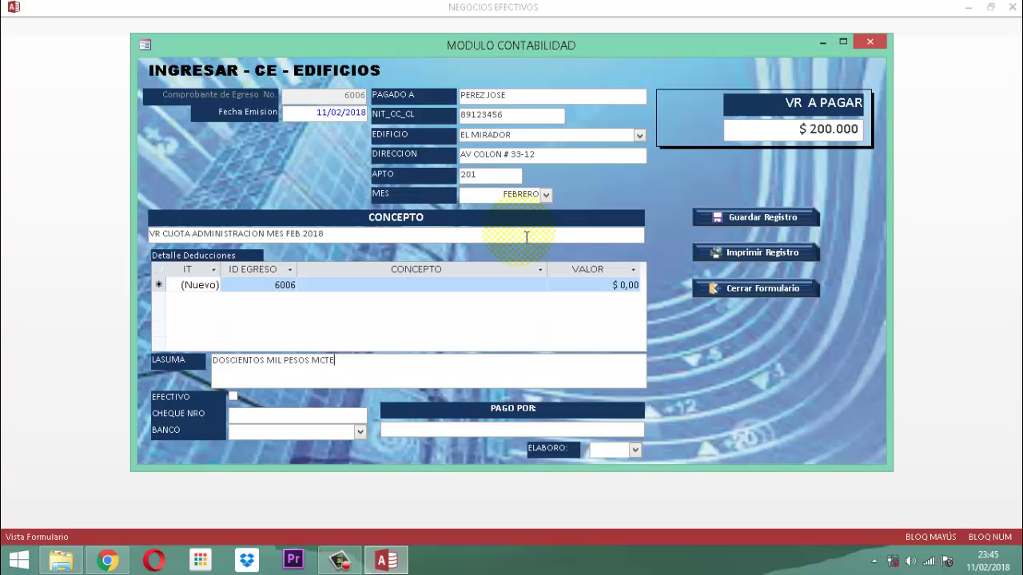
type(".")
key("Tab")
key("space")
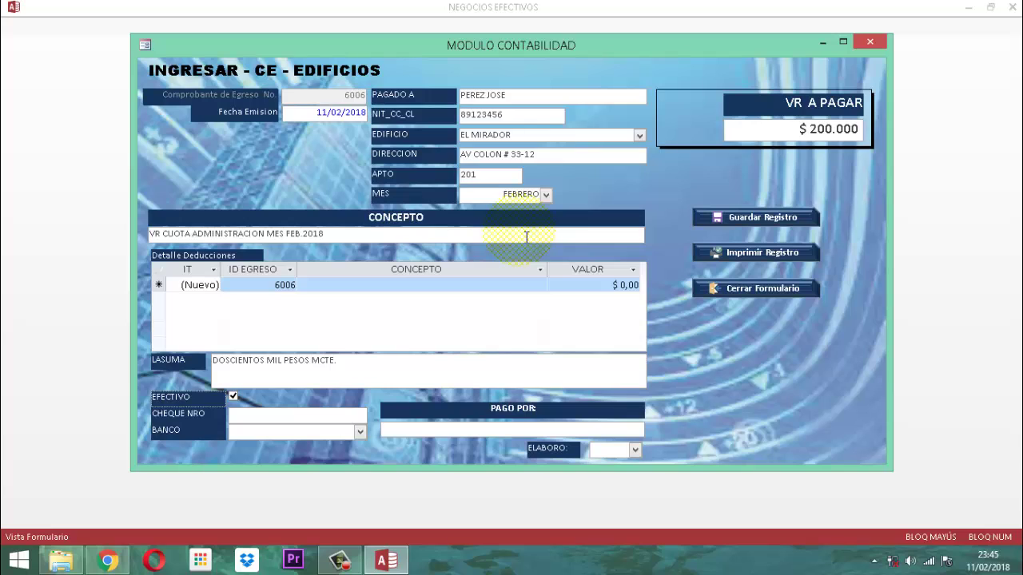
key("Tab")
key("Tab")
key("Tab")
key("Tab")
Set ELABORO to OTRO, save voucher 6006 through the payment prompts, and preview it
type("O")
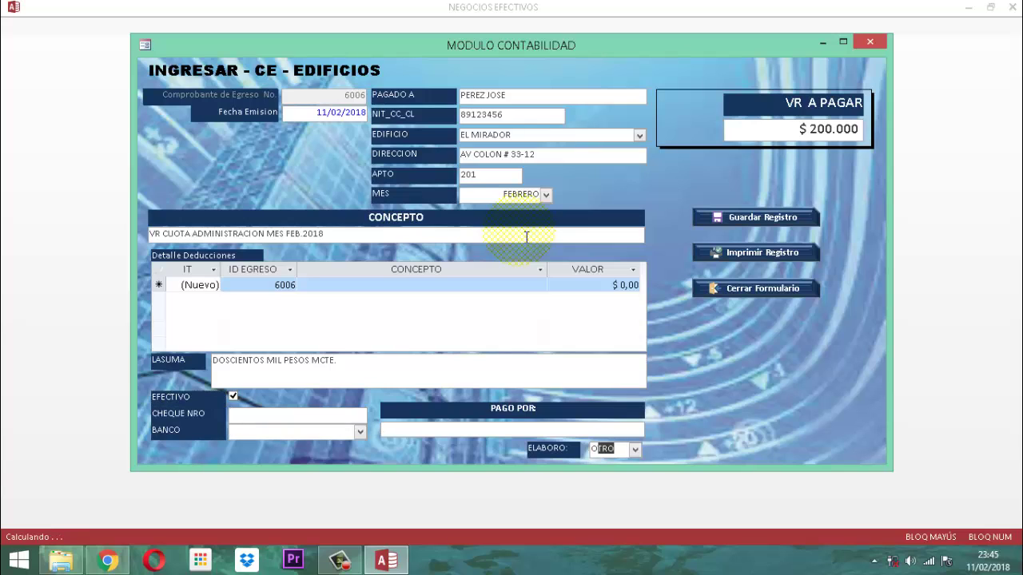
left_click(794, 217)
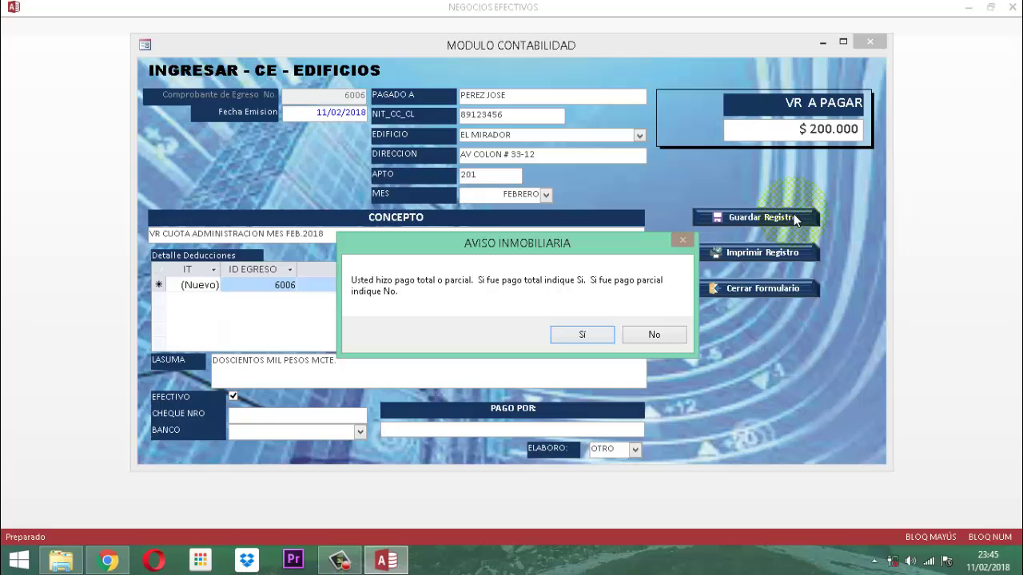
left_click(635, 339)
left_click(660, 340)
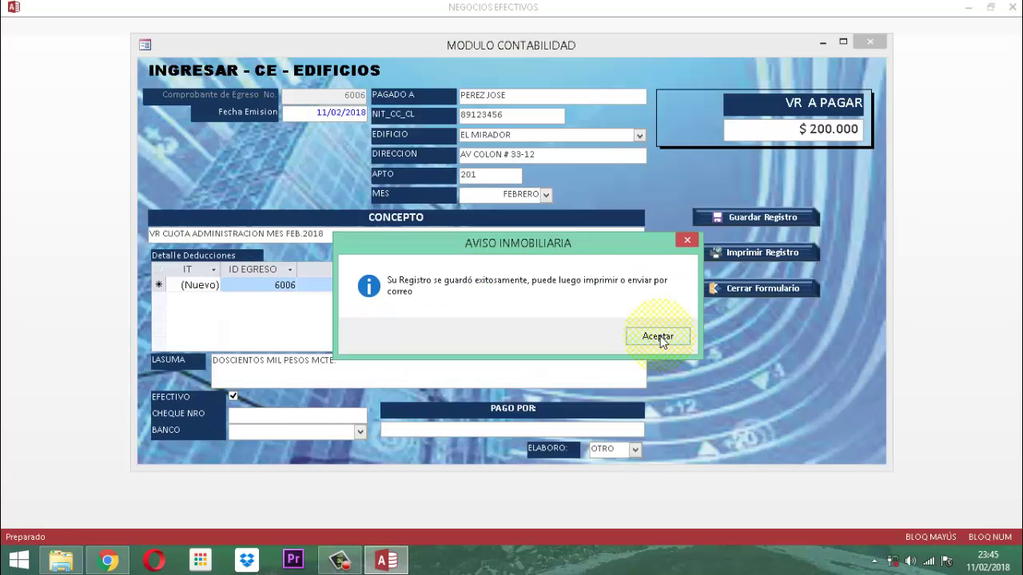
left_click(660, 340)
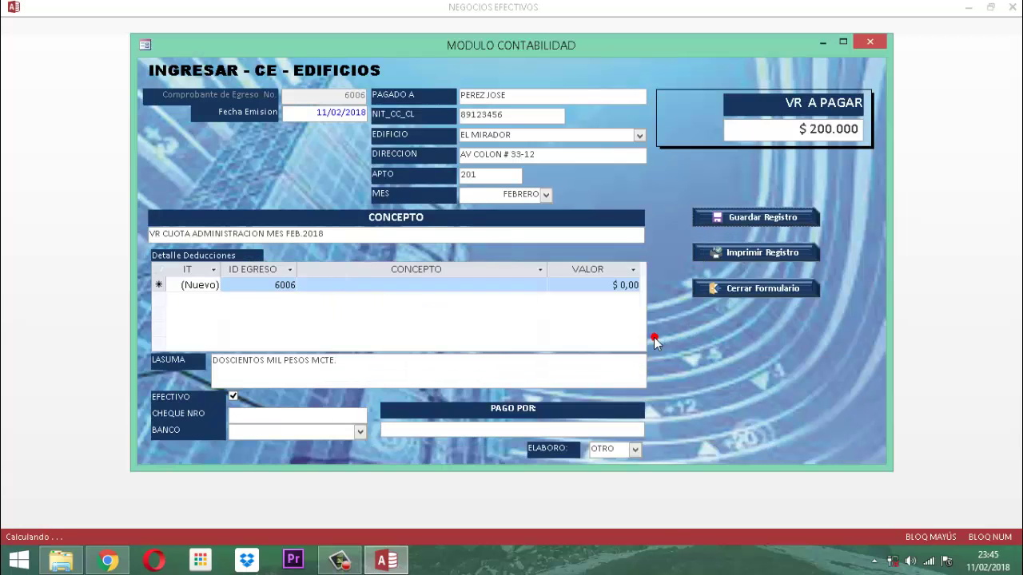
left_click(763, 252)
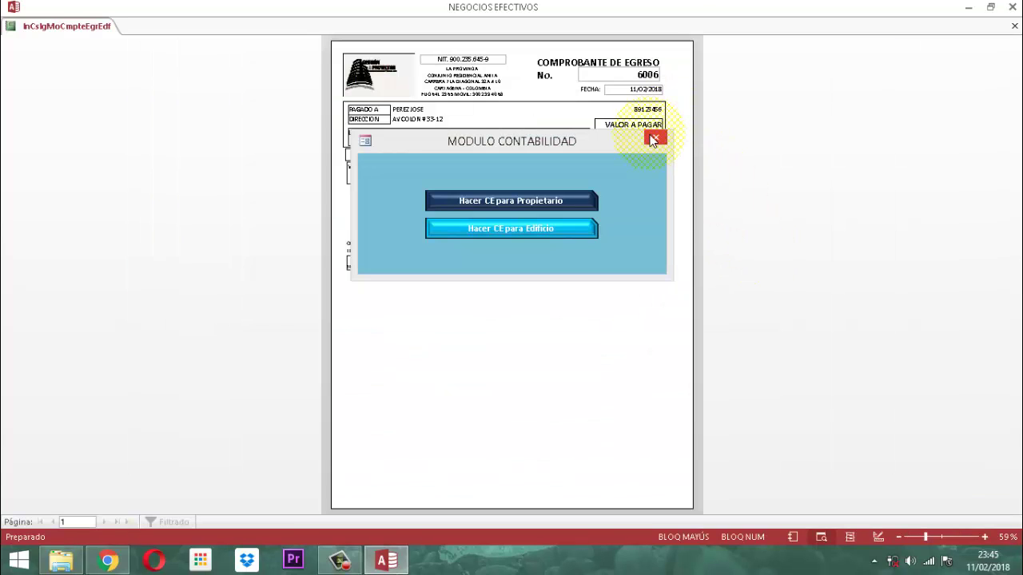
View voucher 6006's print preview at 100%, then close the preview
left_click(653, 141)
left_click(647, 138)
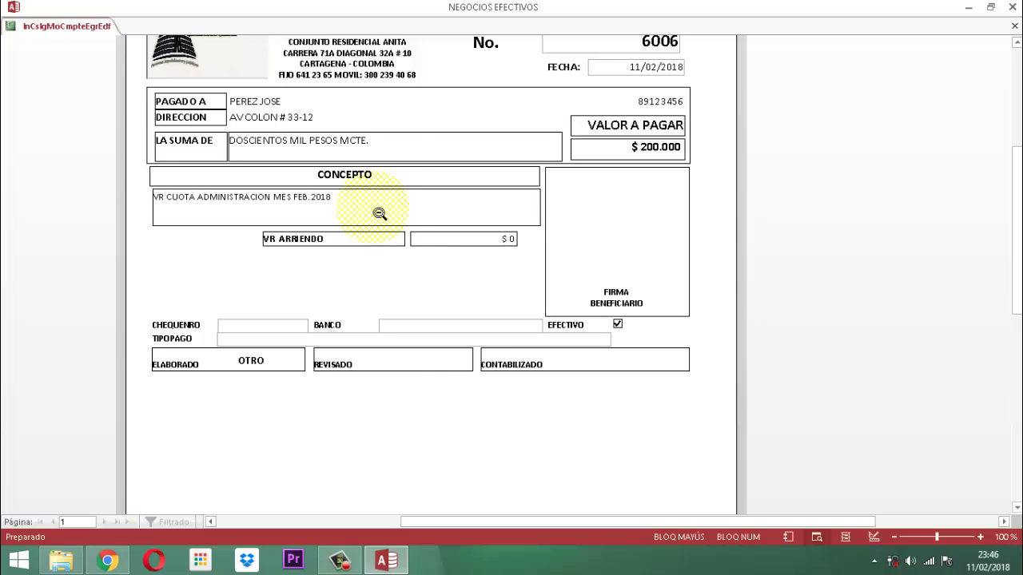
right_click(374, 210)
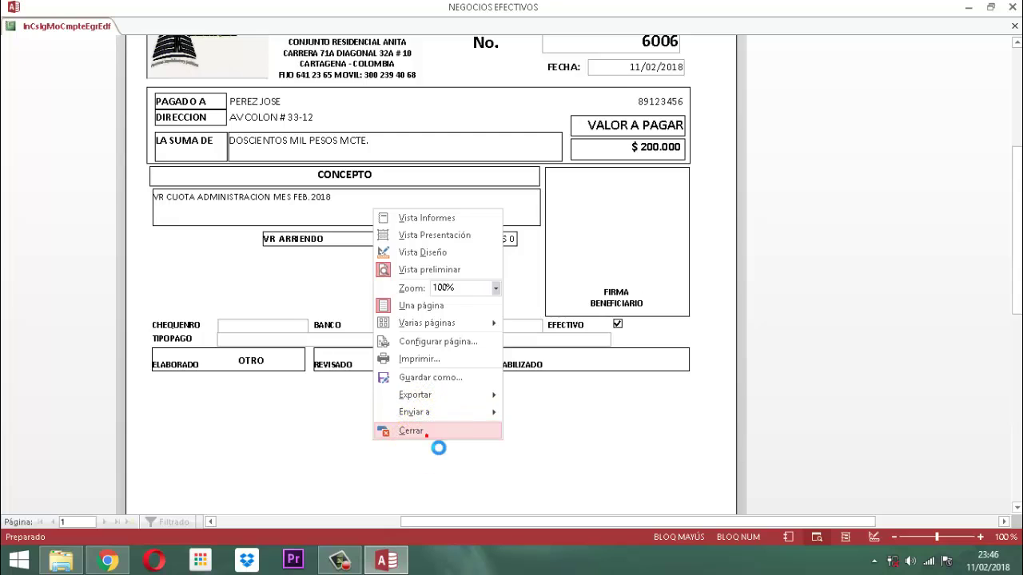
left_click(411, 431)
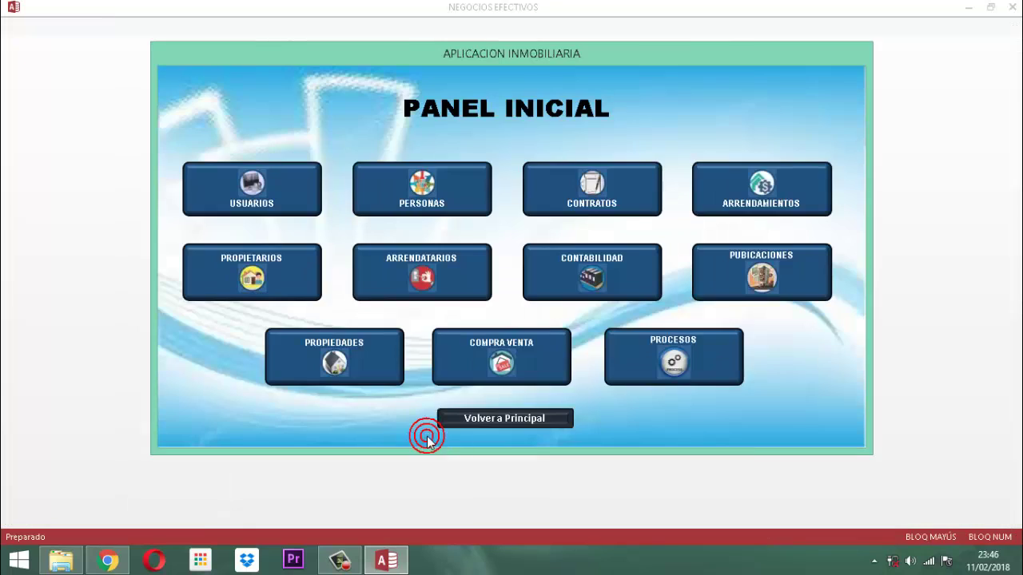
left_click(554, 273)
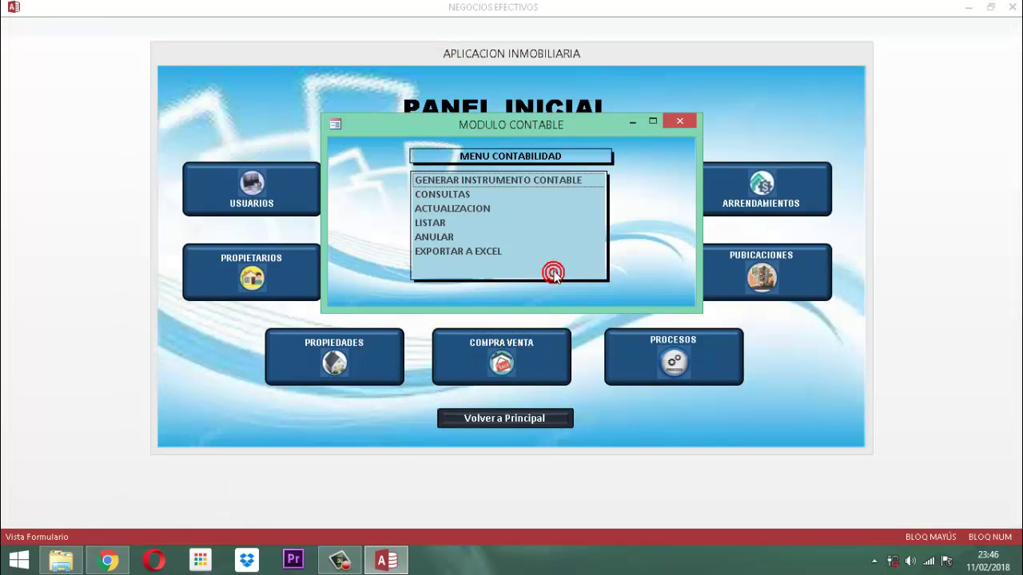
left_click(460, 180)
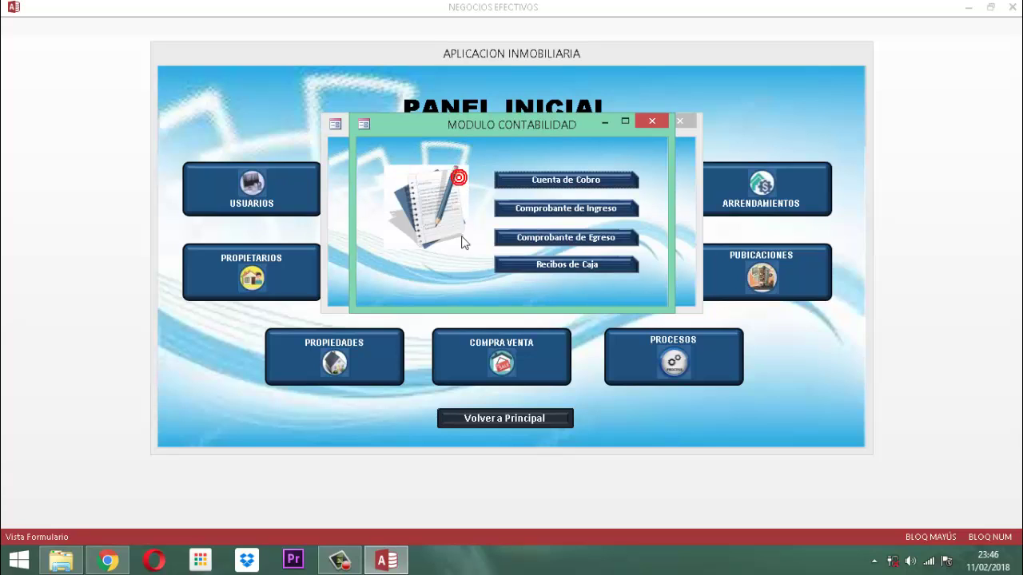
left_click(581, 242)
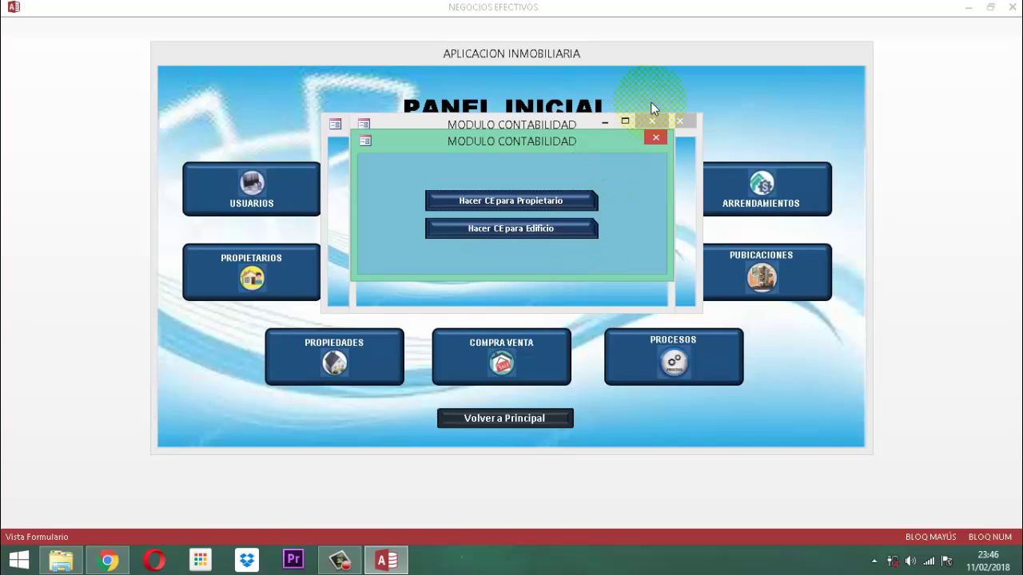
left_click(656, 139)
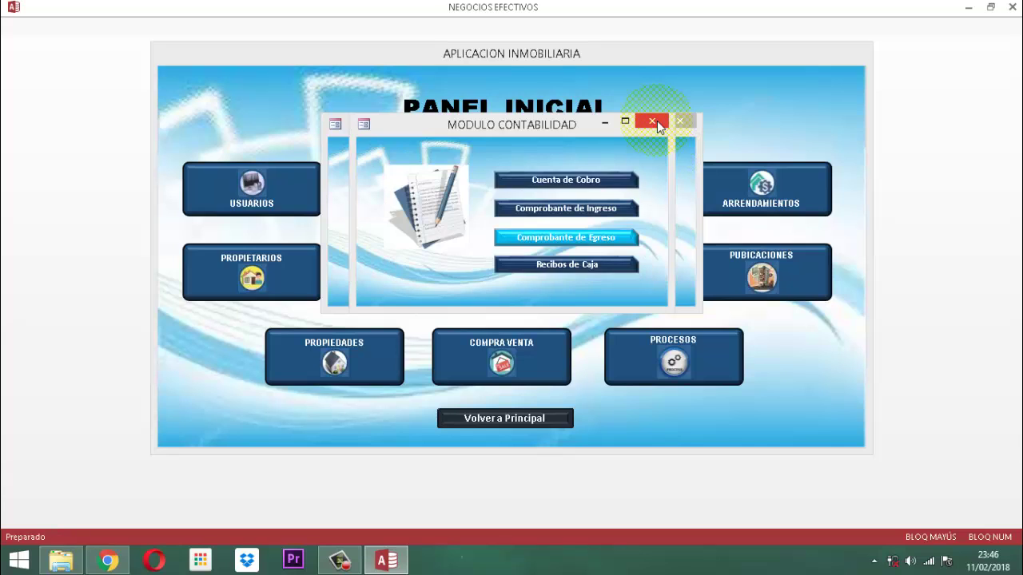
left_click(655, 120)
left_click(681, 122)
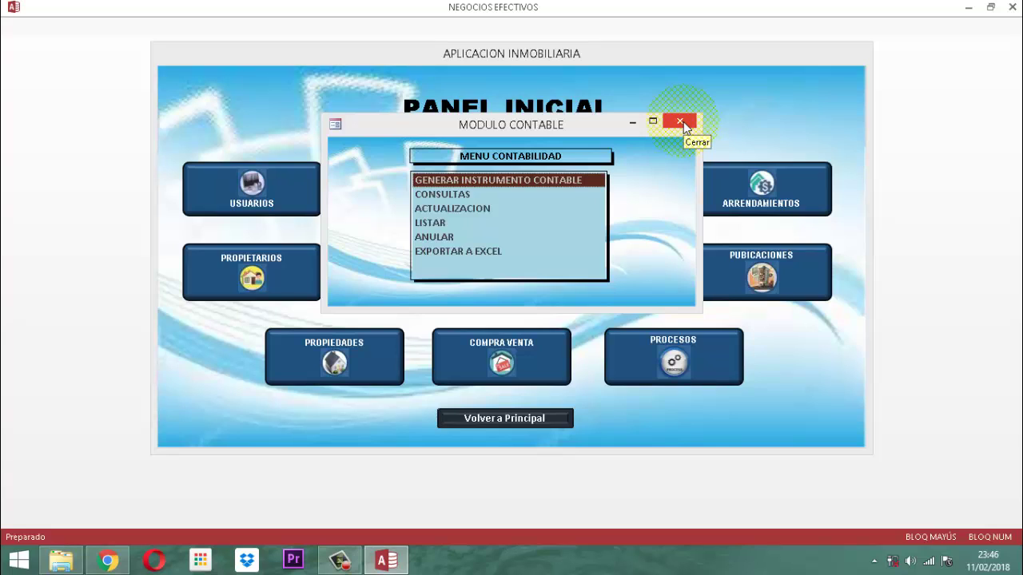
left_click(680, 122)
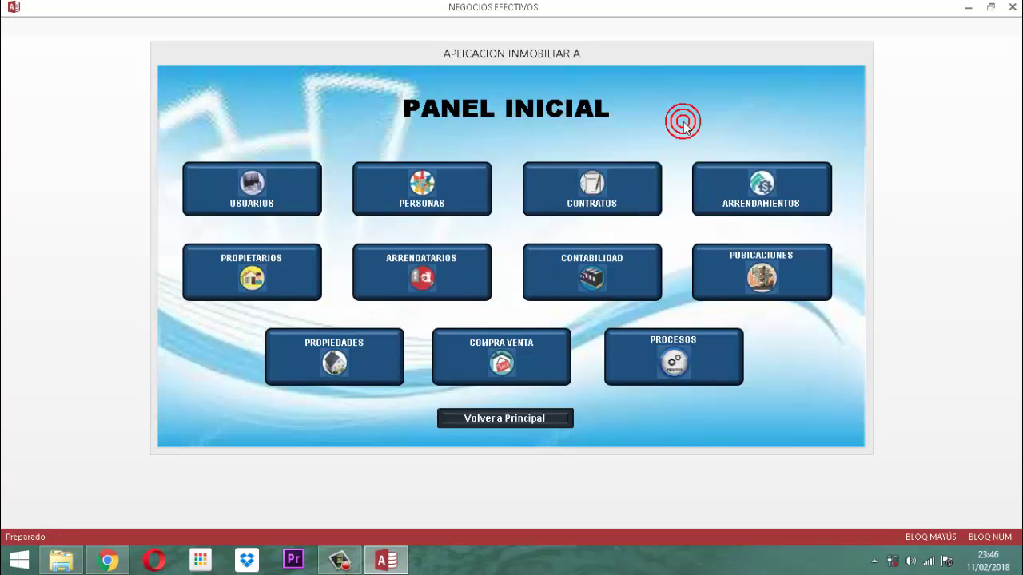